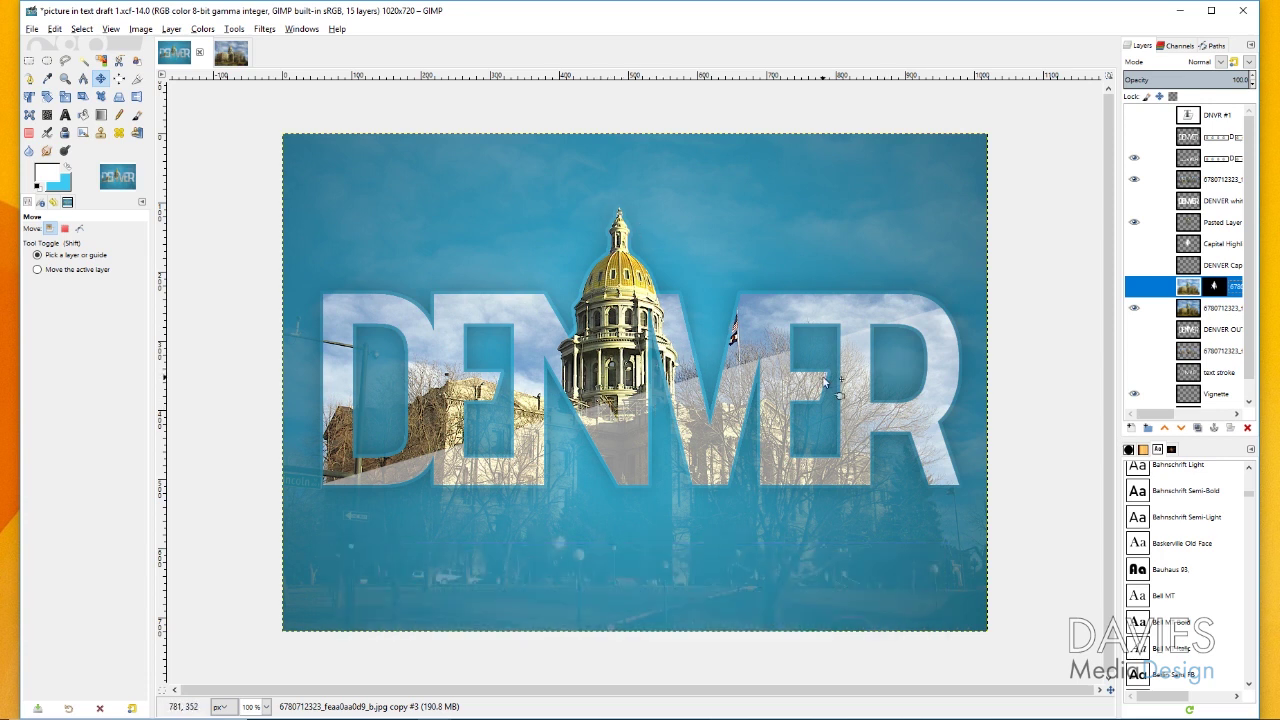
Switch to the browser, look over the Davies Media Design GIMP tutorials page, and open the Udemy GIMP course page.
left_click(430, 670)
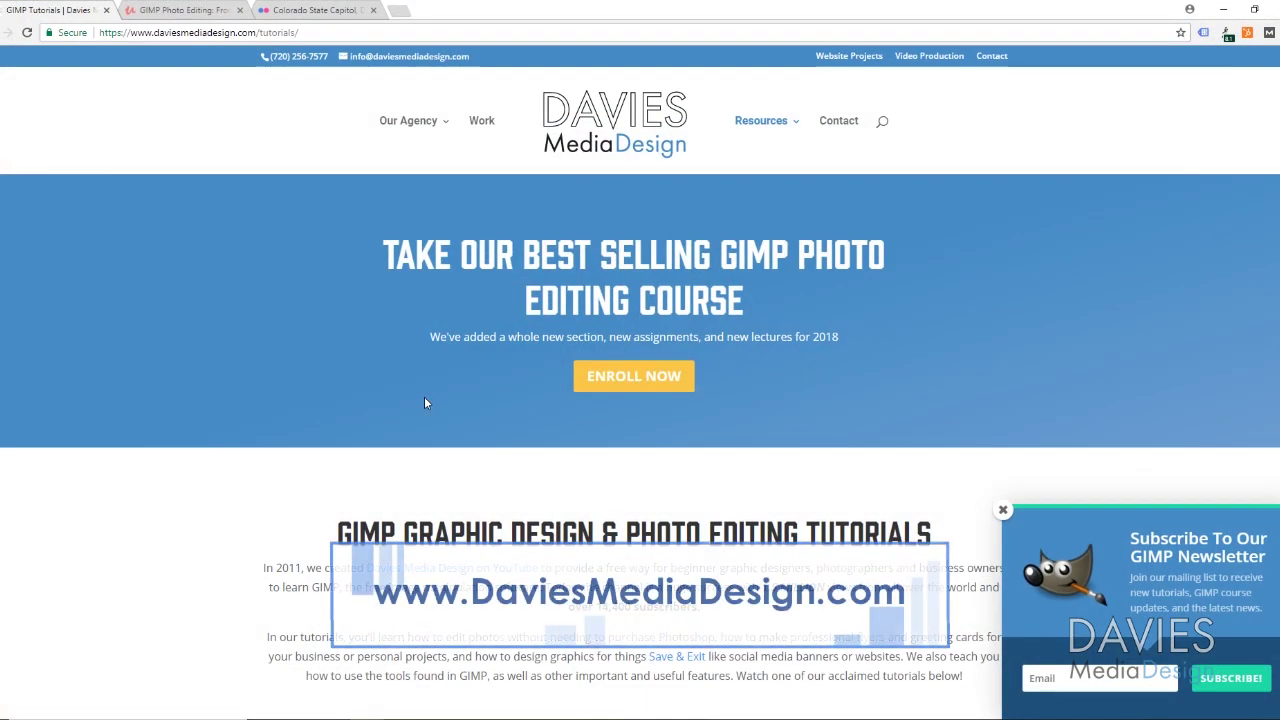
scroll(424, 402, "down", 10)
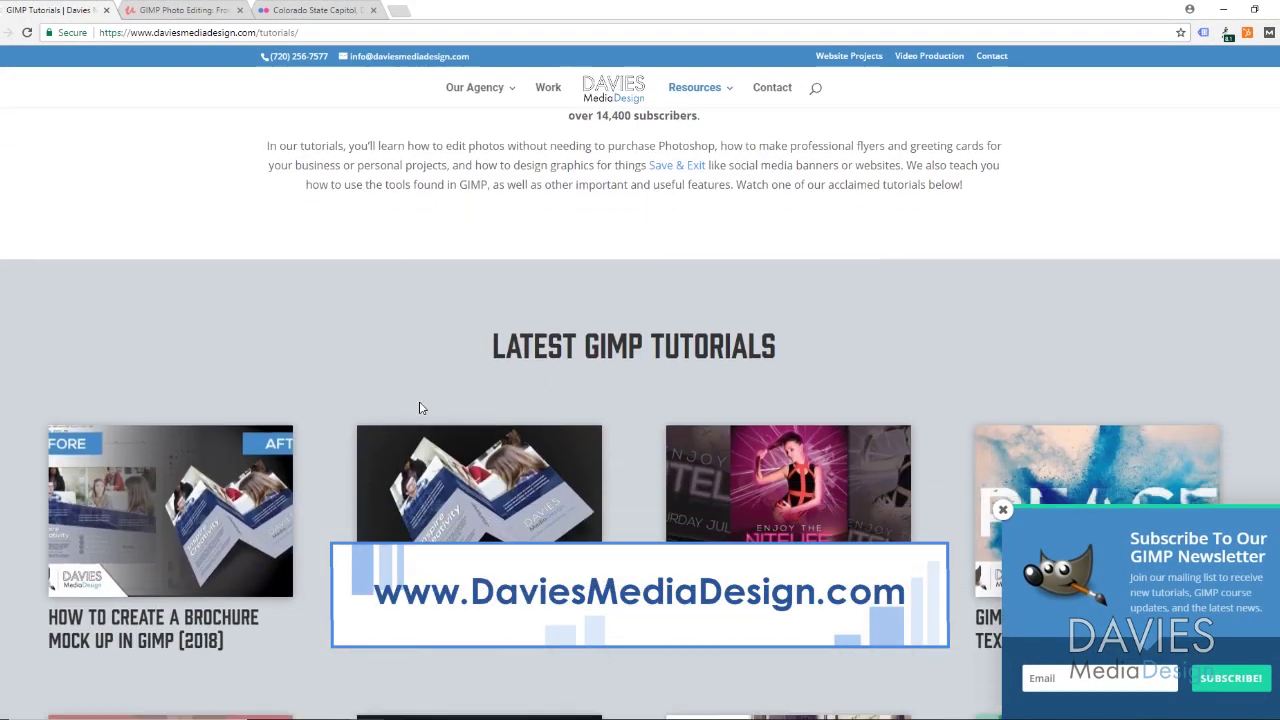
scroll(422, 405, "down", 10)
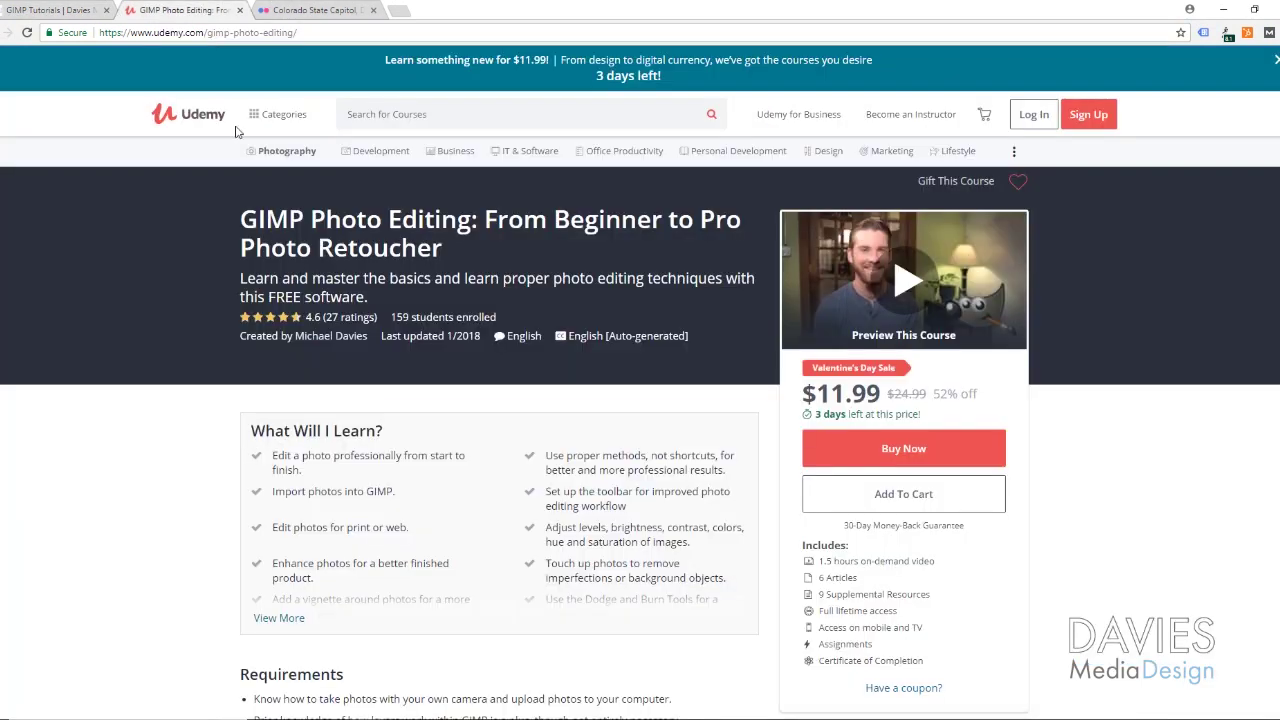
left_click(207, 9)
View the Colorado State Capitol photo on Flickr and examine its available download sizes.
key("ctrl+Tab")
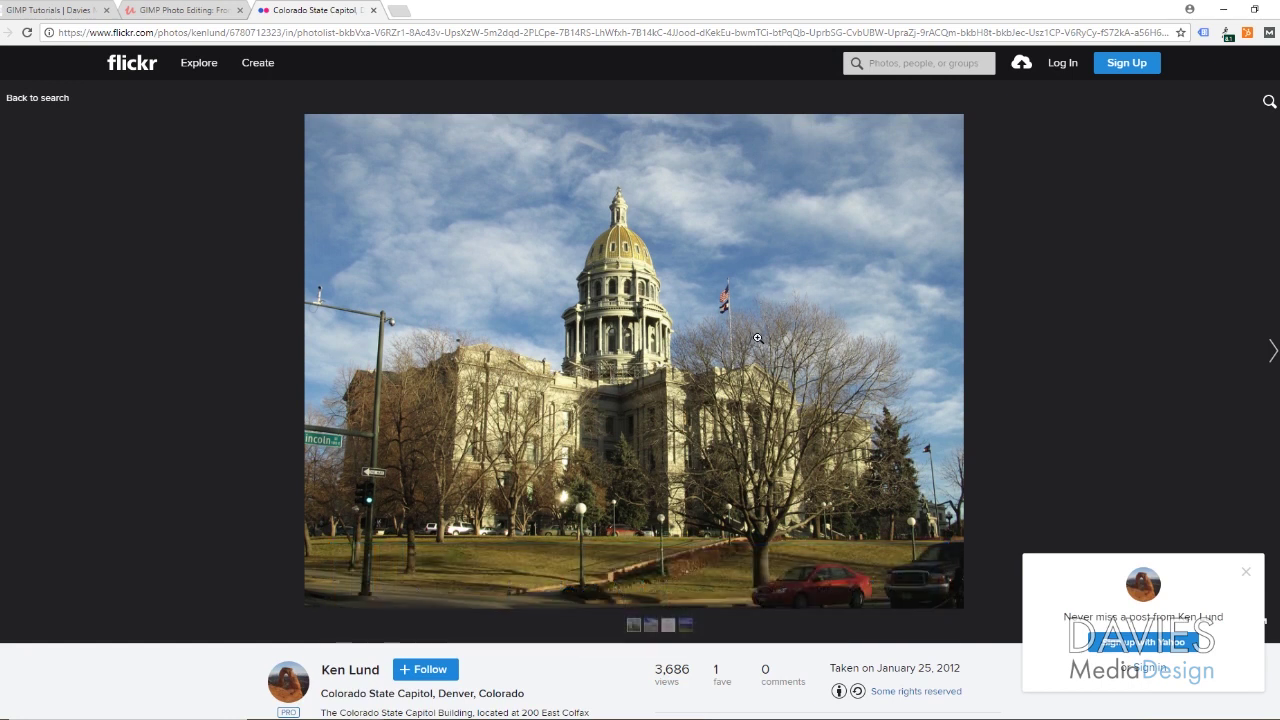
scroll(762, 341, "down", 2)
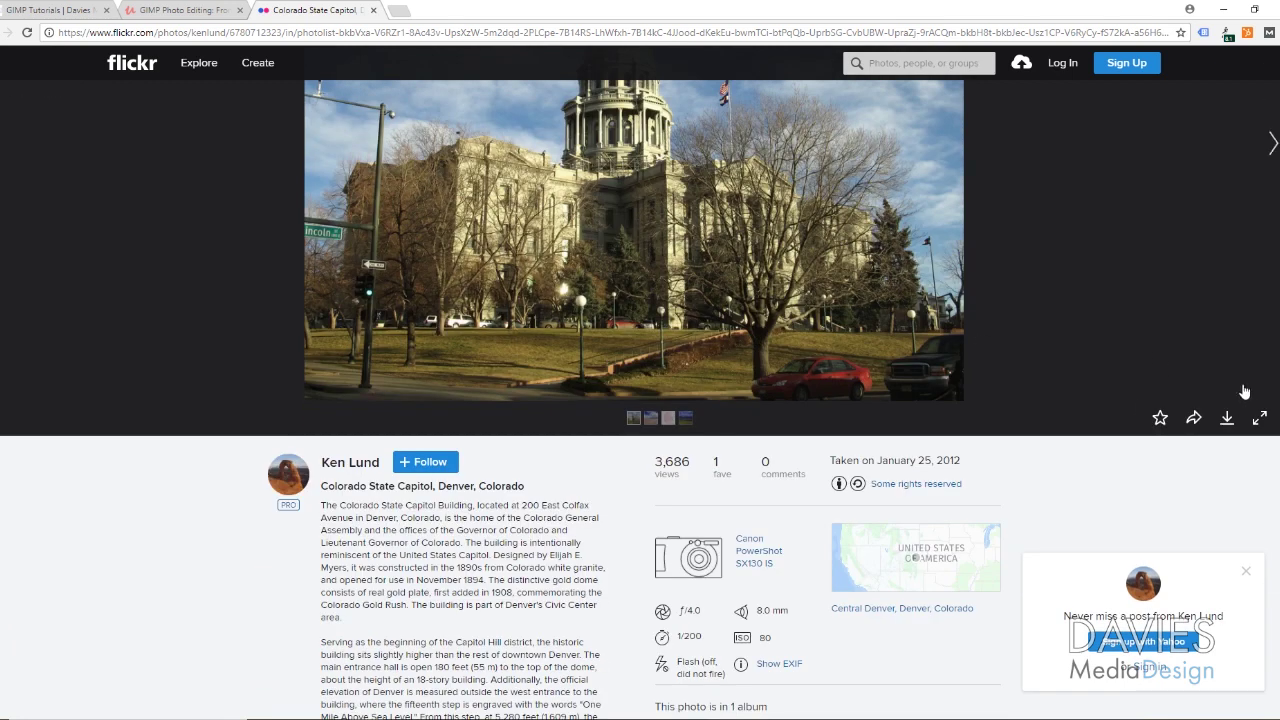
left_click(1229, 420)
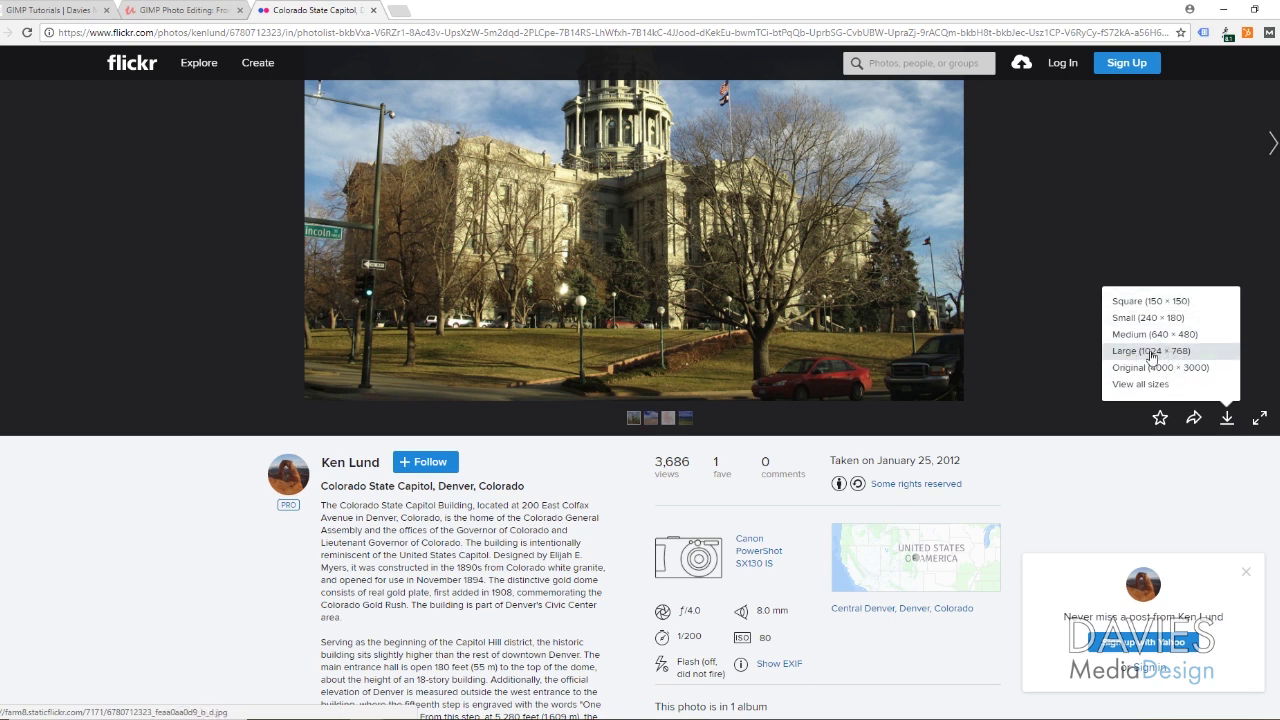
scroll(1033, 202, "up", 2)
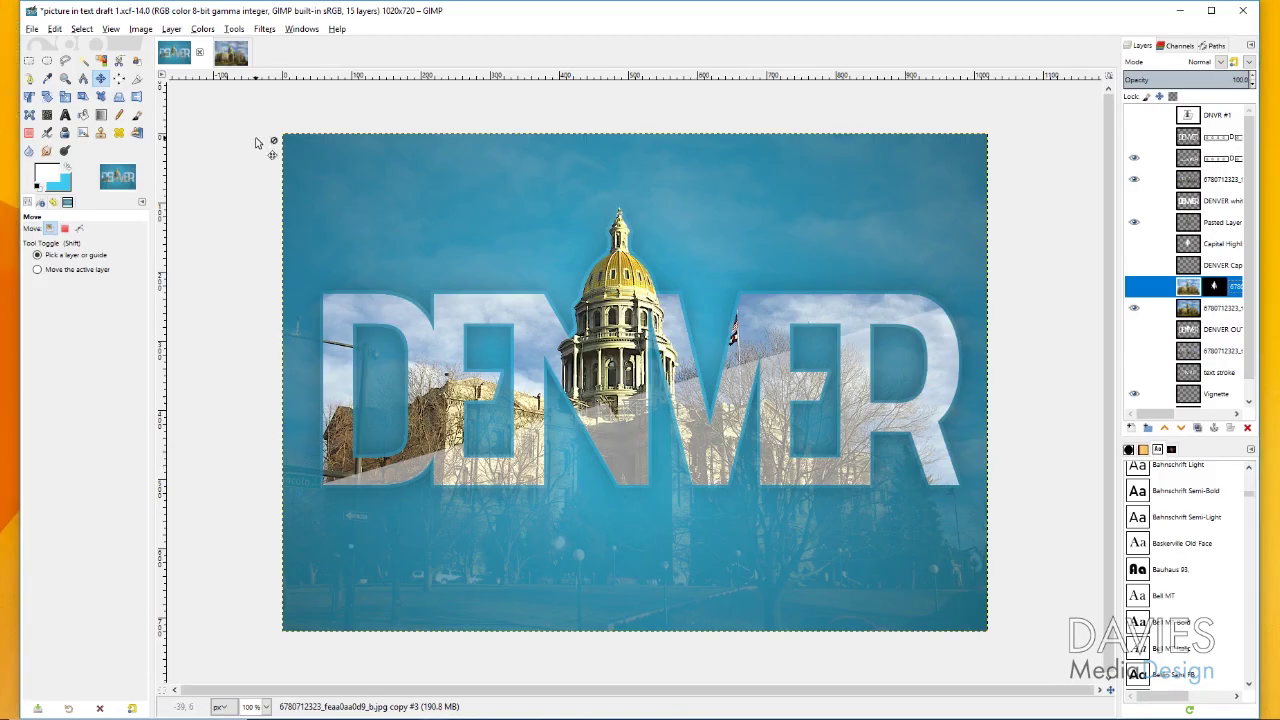
Switch to GIMP and create a new image 1020 px wide and 720 px high.
left_click(38, 31)
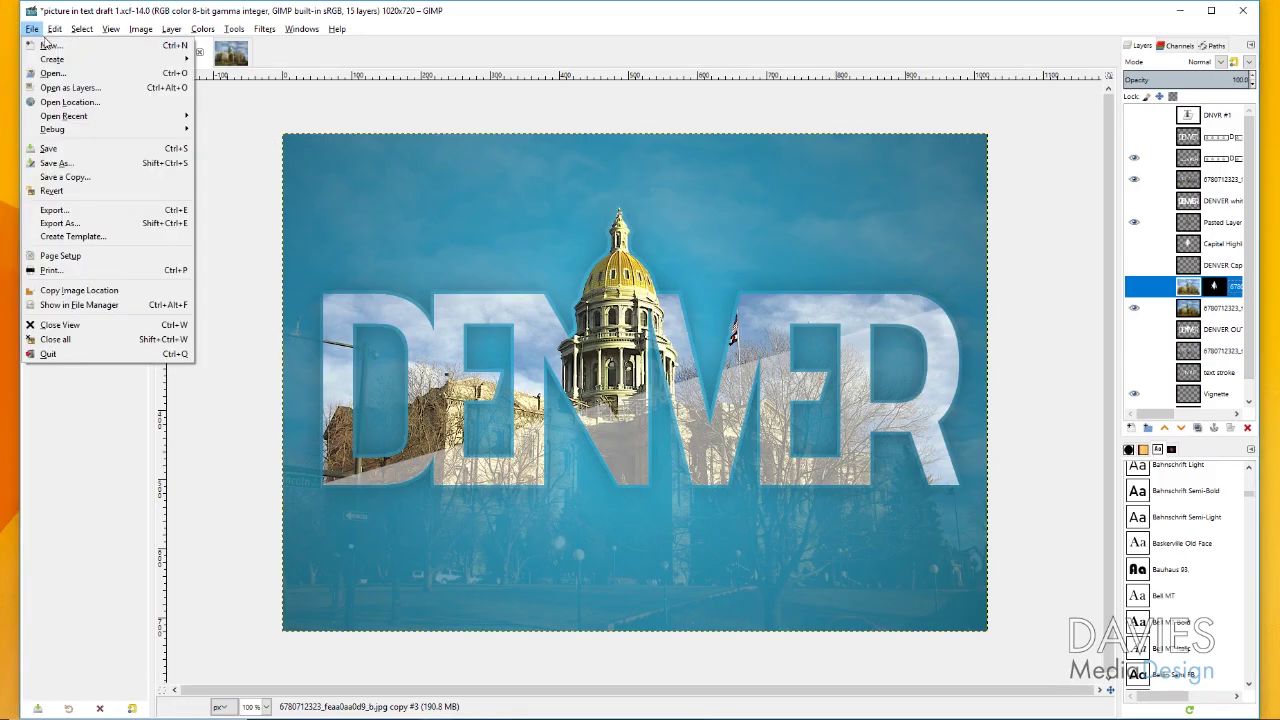
left_click(50, 45)
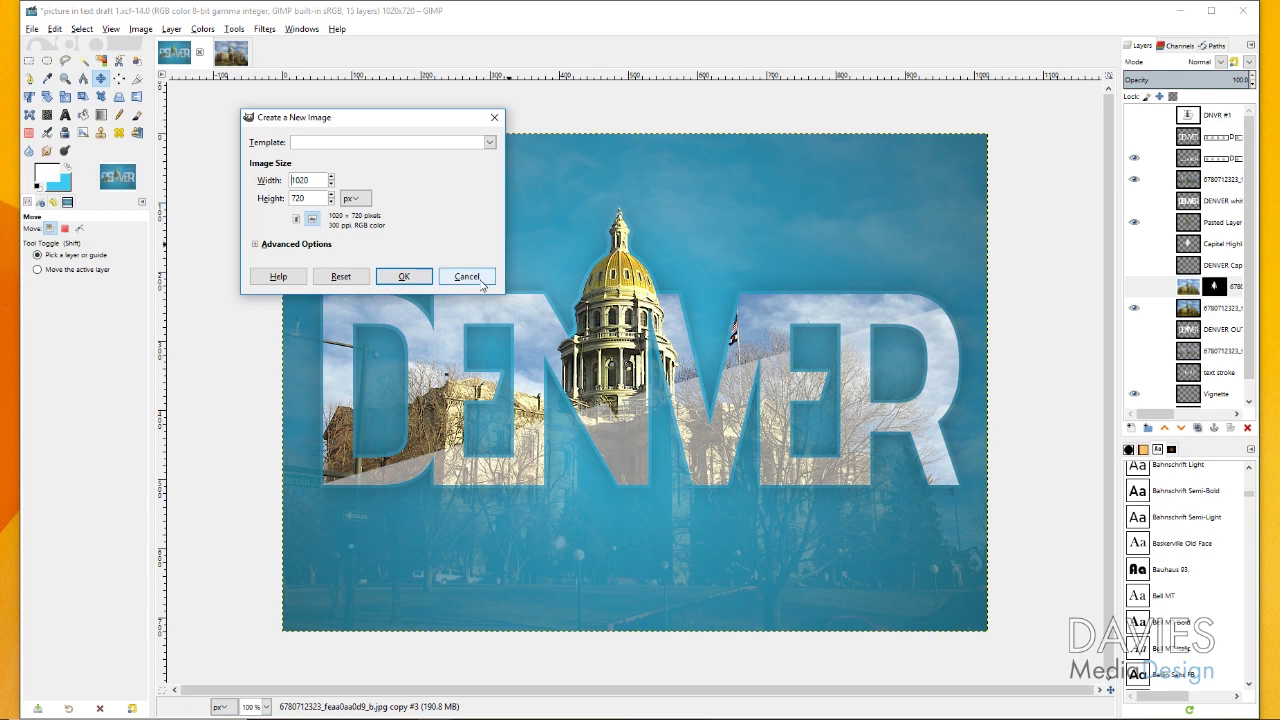
left_click(399, 280)
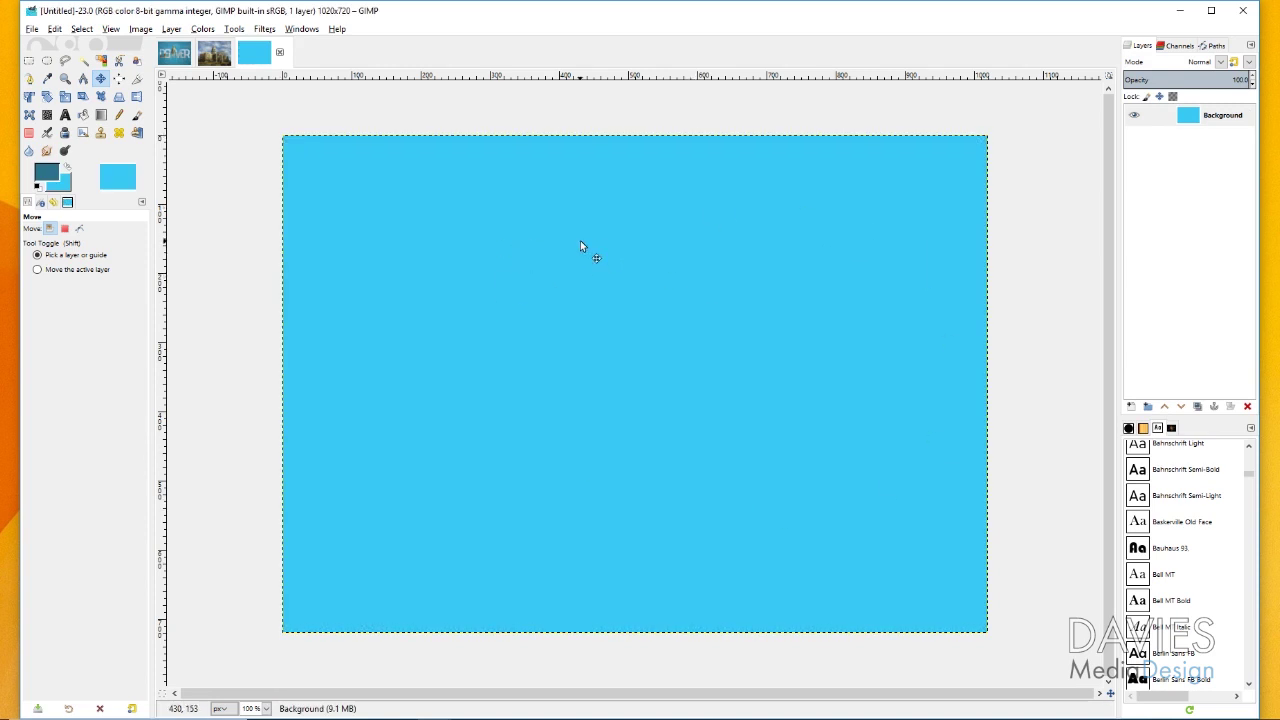
Set the foreground color to 2b748f and the background color to 3cccf5 for use with the Blend tool.
left_click(101, 114)
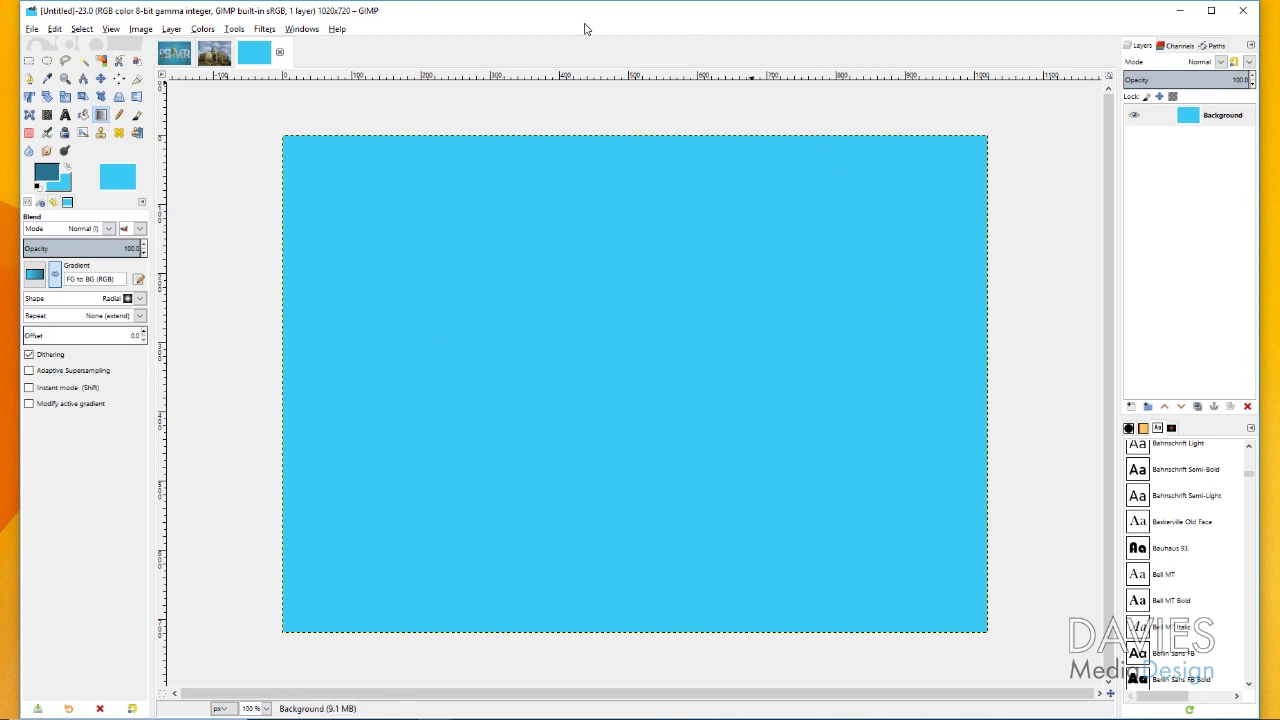
left_click(48, 176)
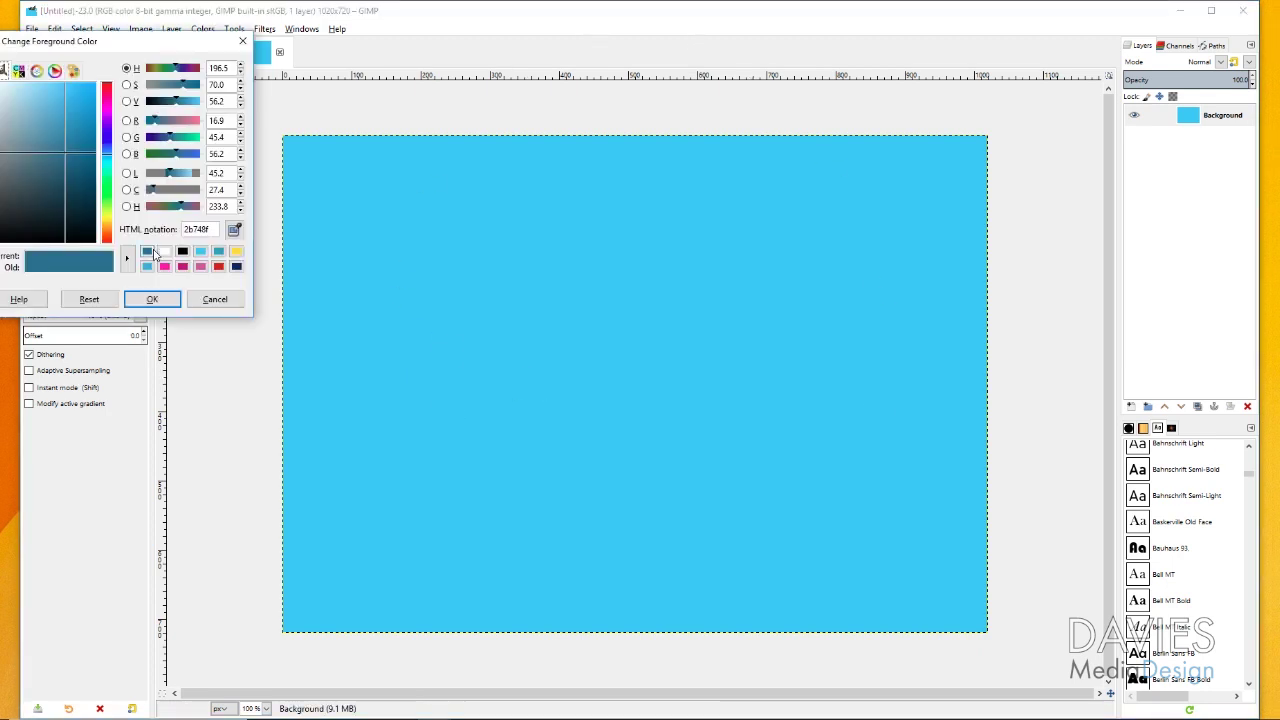
left_click_drag(212, 229, 183, 229)
left_click(214, 232)
left_click(152, 299)
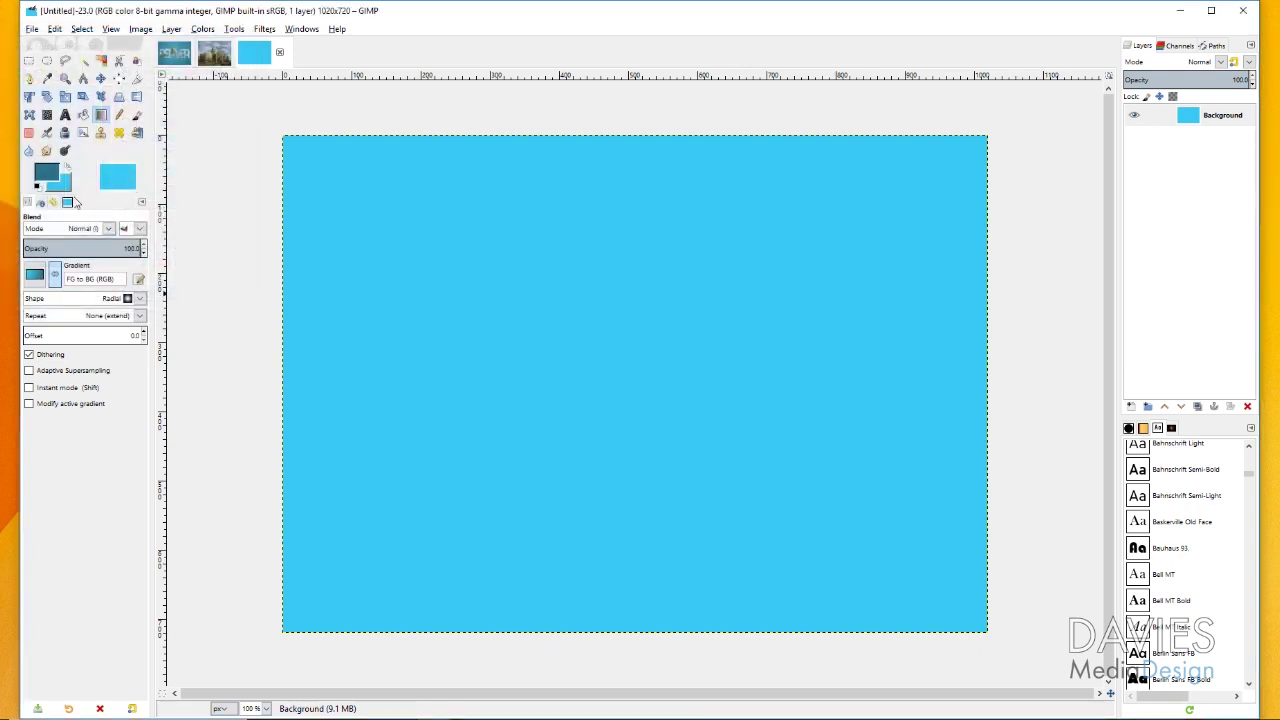
left_click(67, 186)
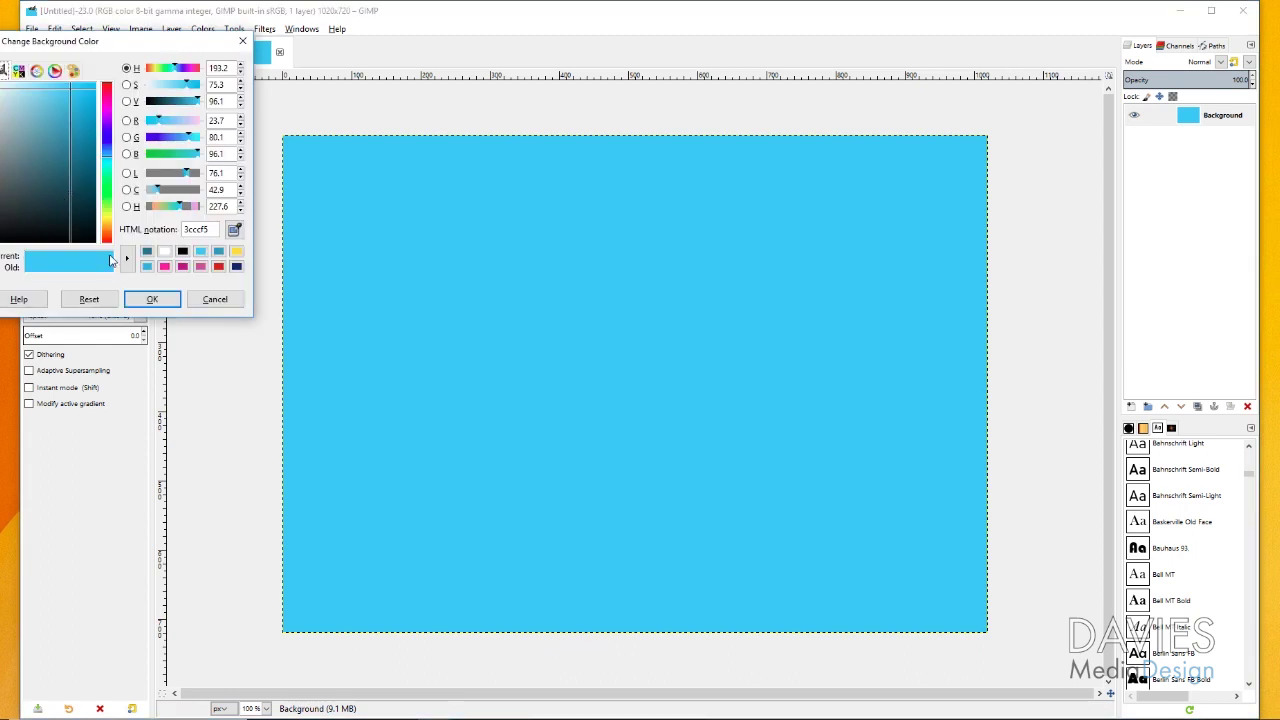
left_click_drag(216, 229, 186, 228)
left_click(160, 299)
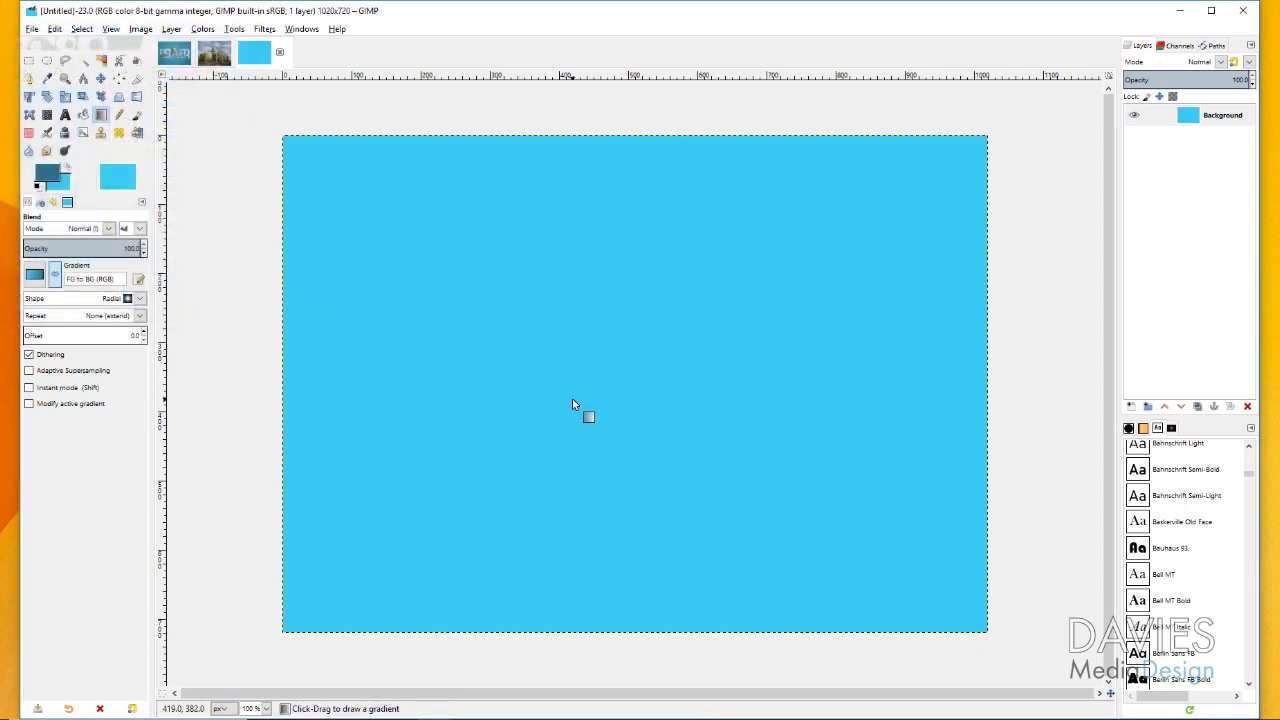
Choose the FG to BG (RGB) gradient with a Radial shape for the Blend tool.
left_click(35, 277)
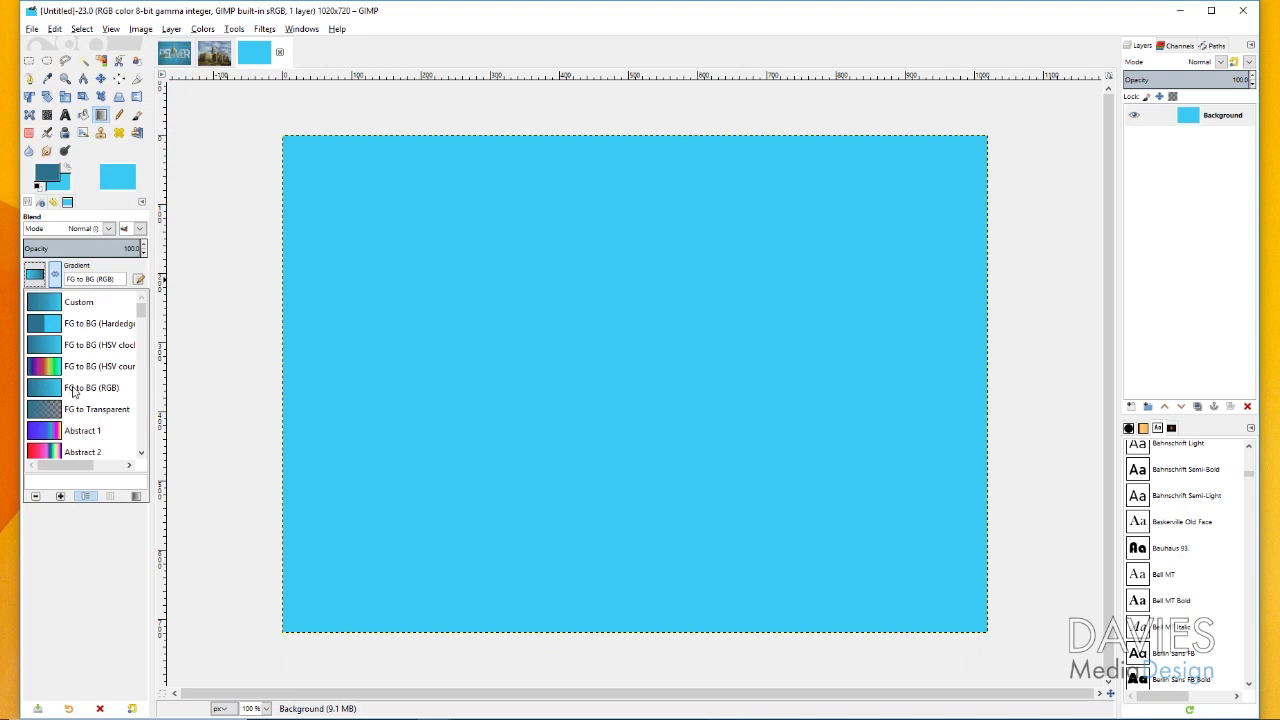
left_click(38, 287)
left_click(110, 299)
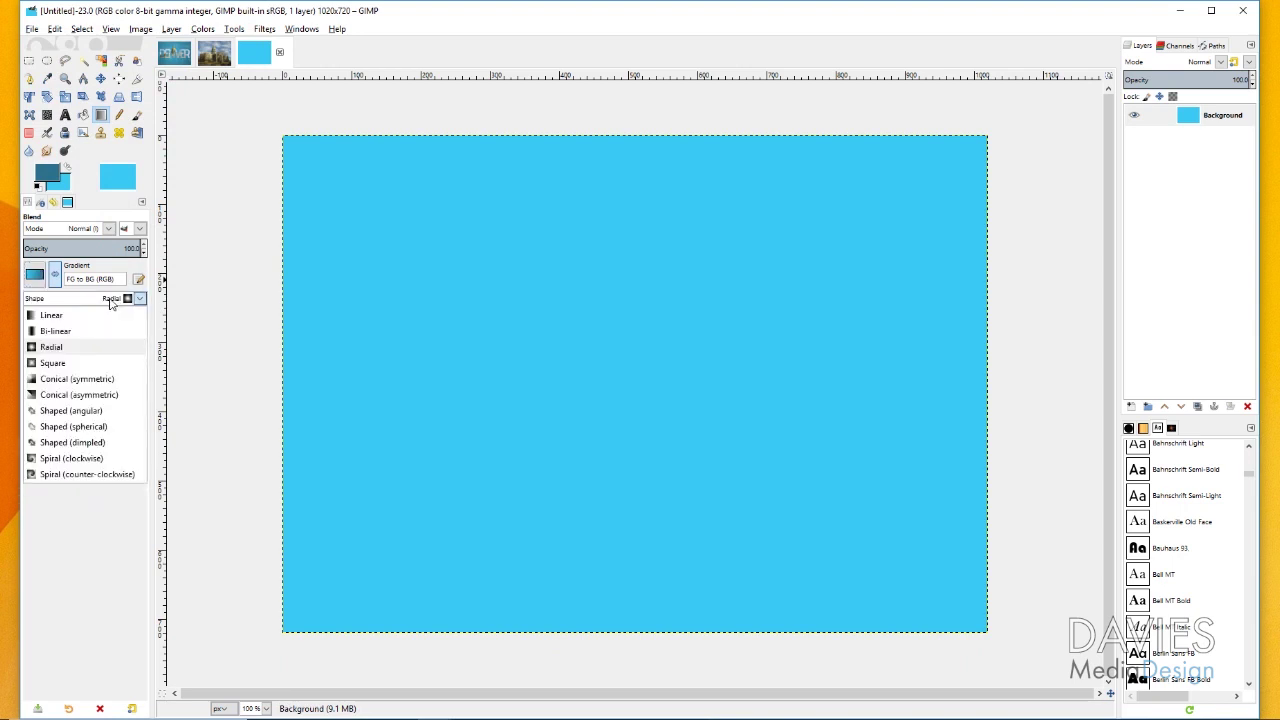
left_click(76, 350)
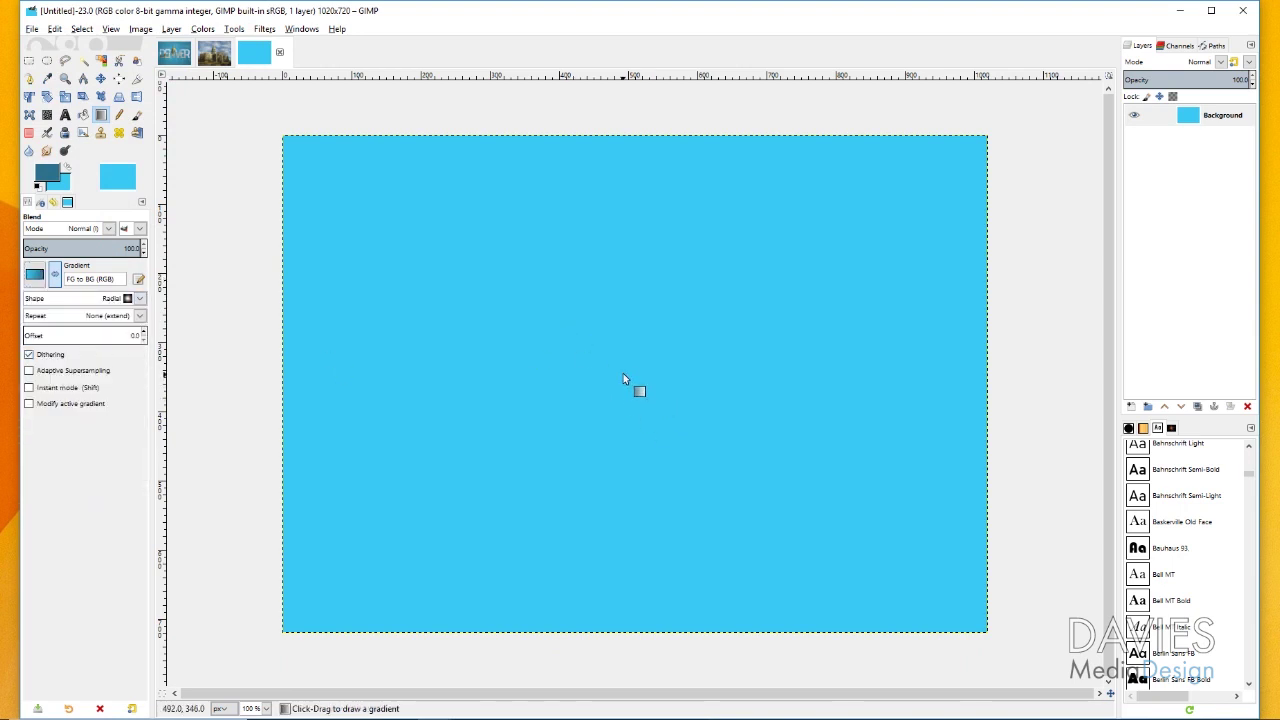
Apply a radial gradient starting at the canvas's lower-right corner (1020, 720) and ending near the center at about (538, 374).
left_click_drag(624, 372, 988, 634)
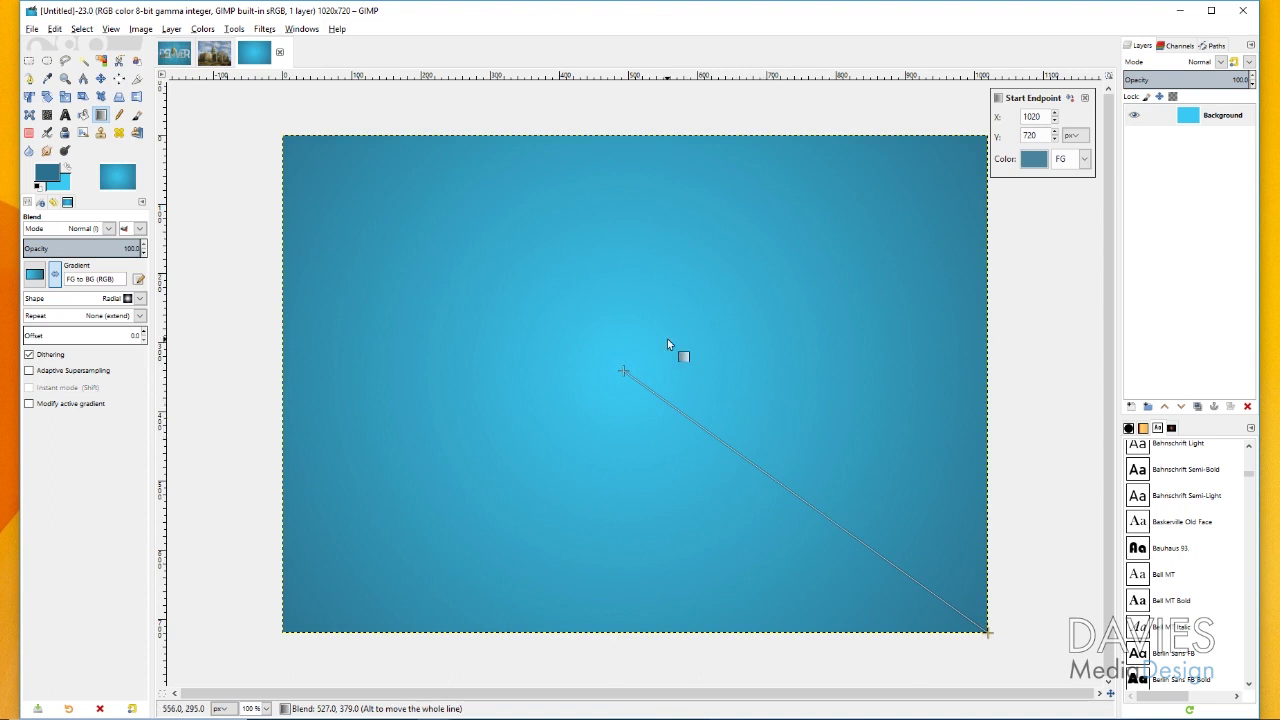
left_click_drag(622, 371, 649, 380)
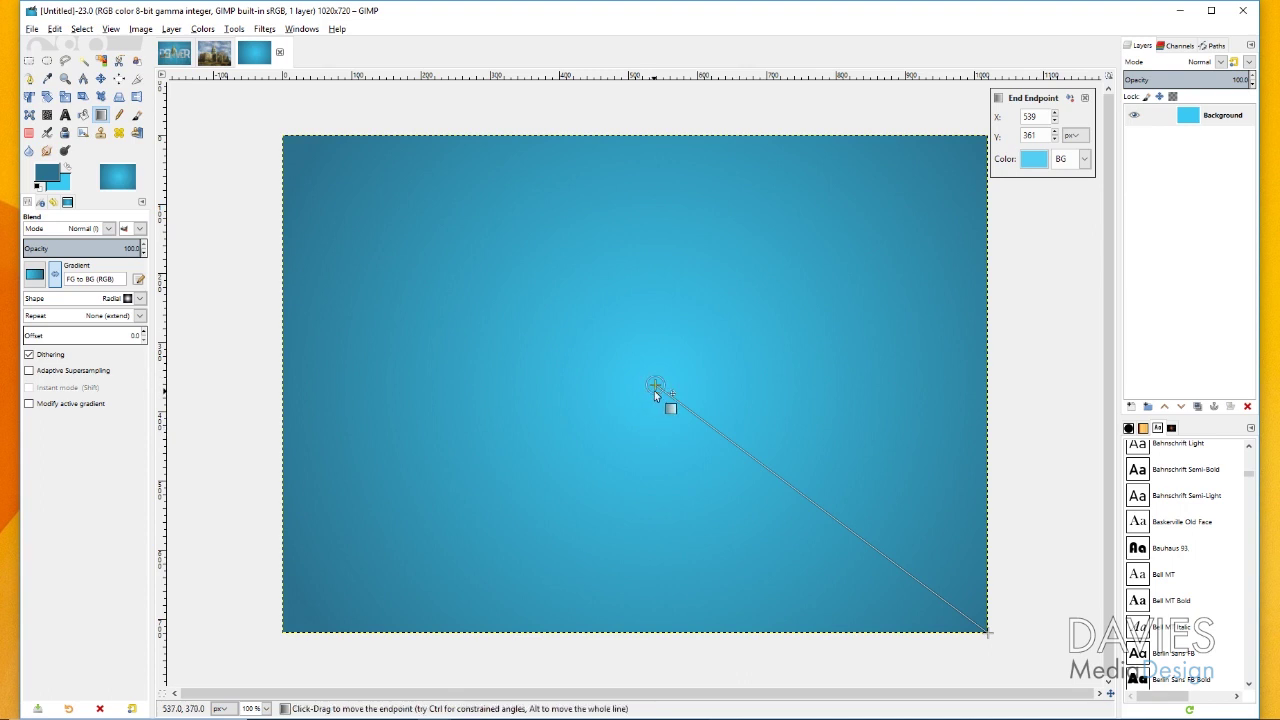
left_click_drag(657, 387, 652, 391)
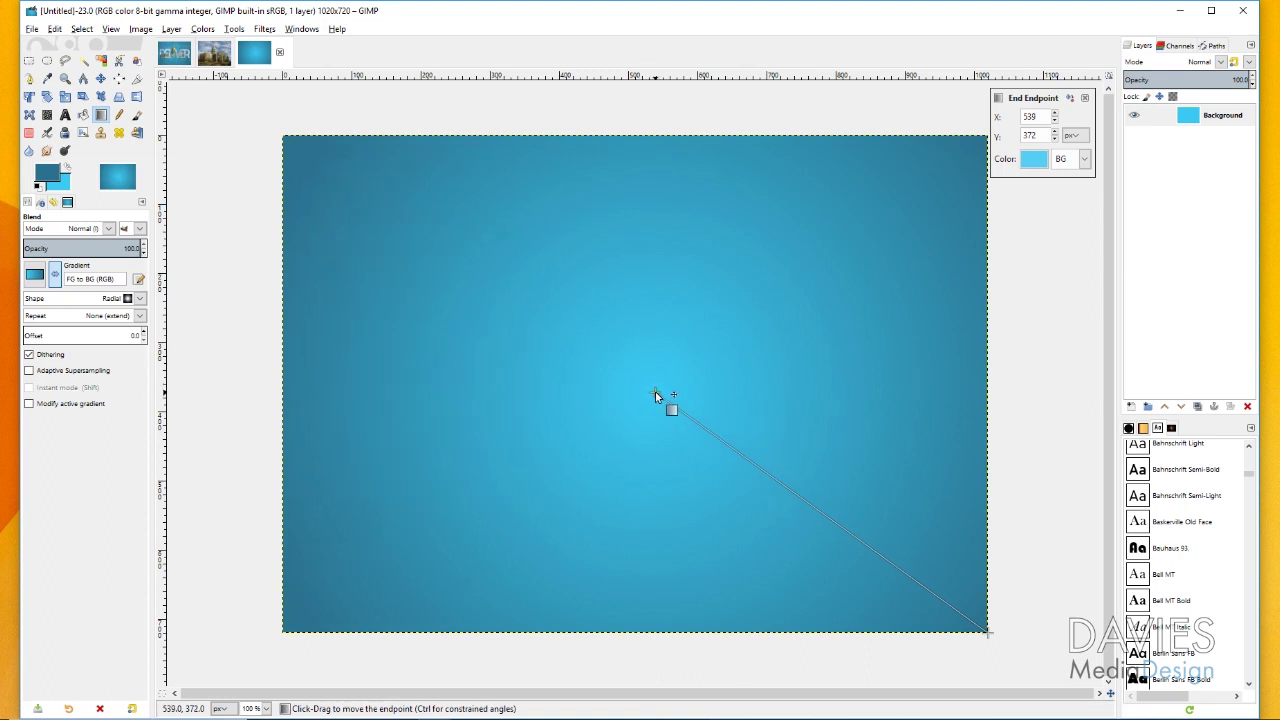
left_click_drag(651, 392, 656, 397)
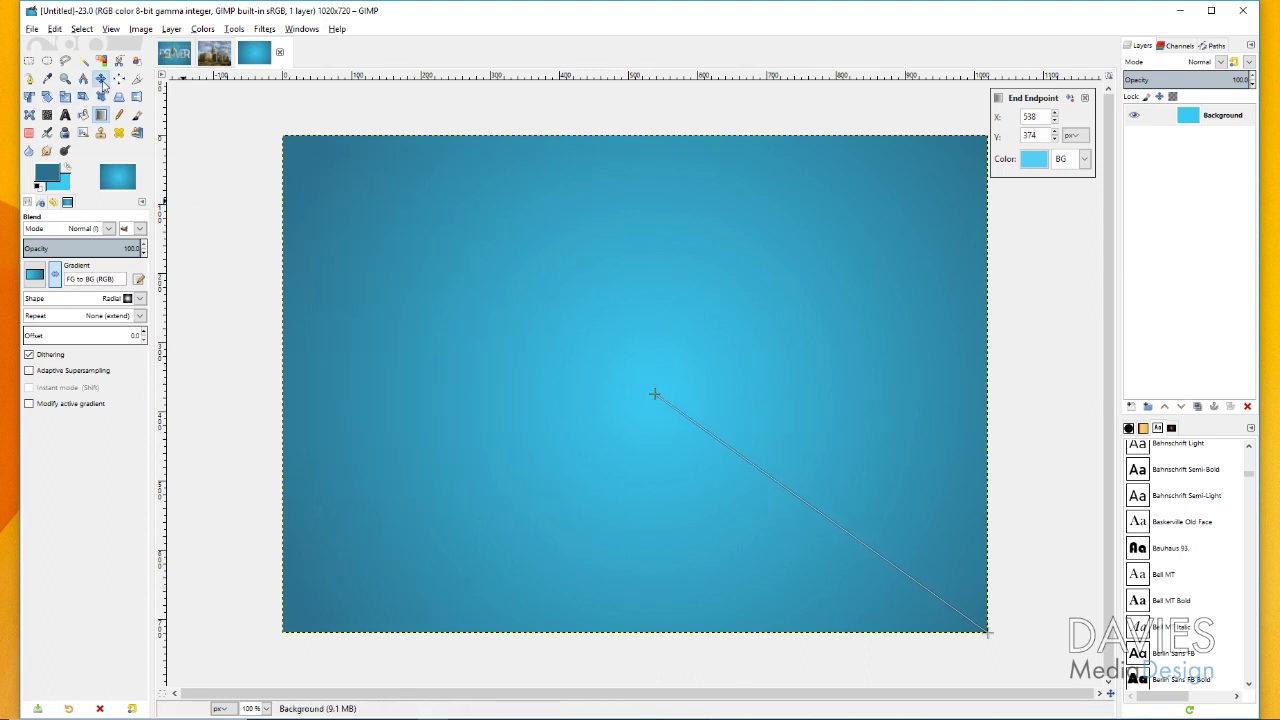
left_click(101, 78)
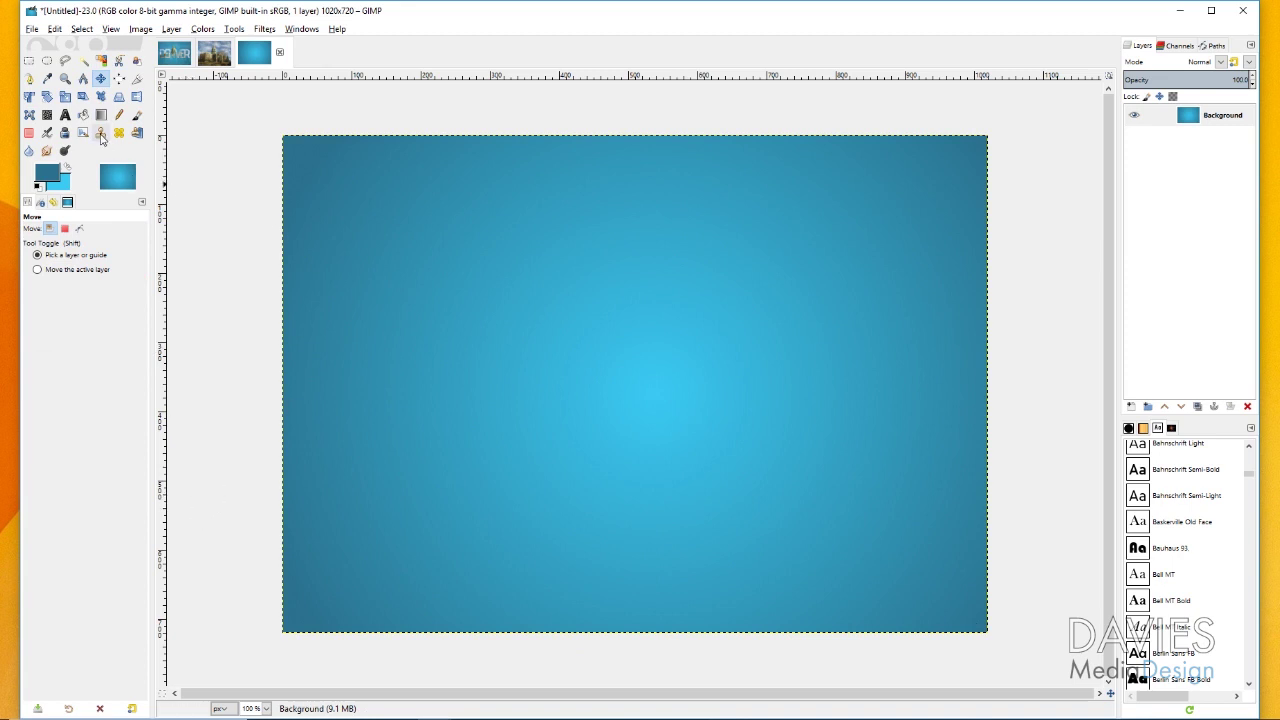
Set up the Text tool with the Advent Pro Bold font, size 395 px and white color.
left_click(64, 117)
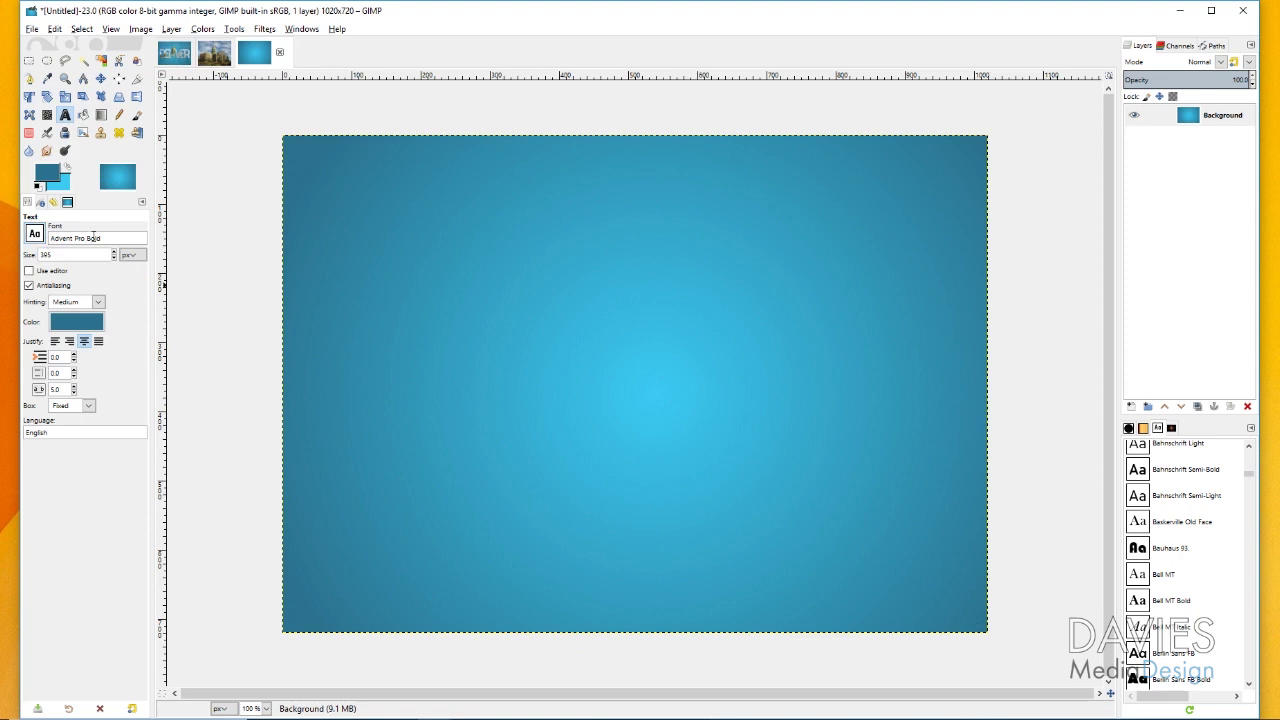
left_click(36, 234)
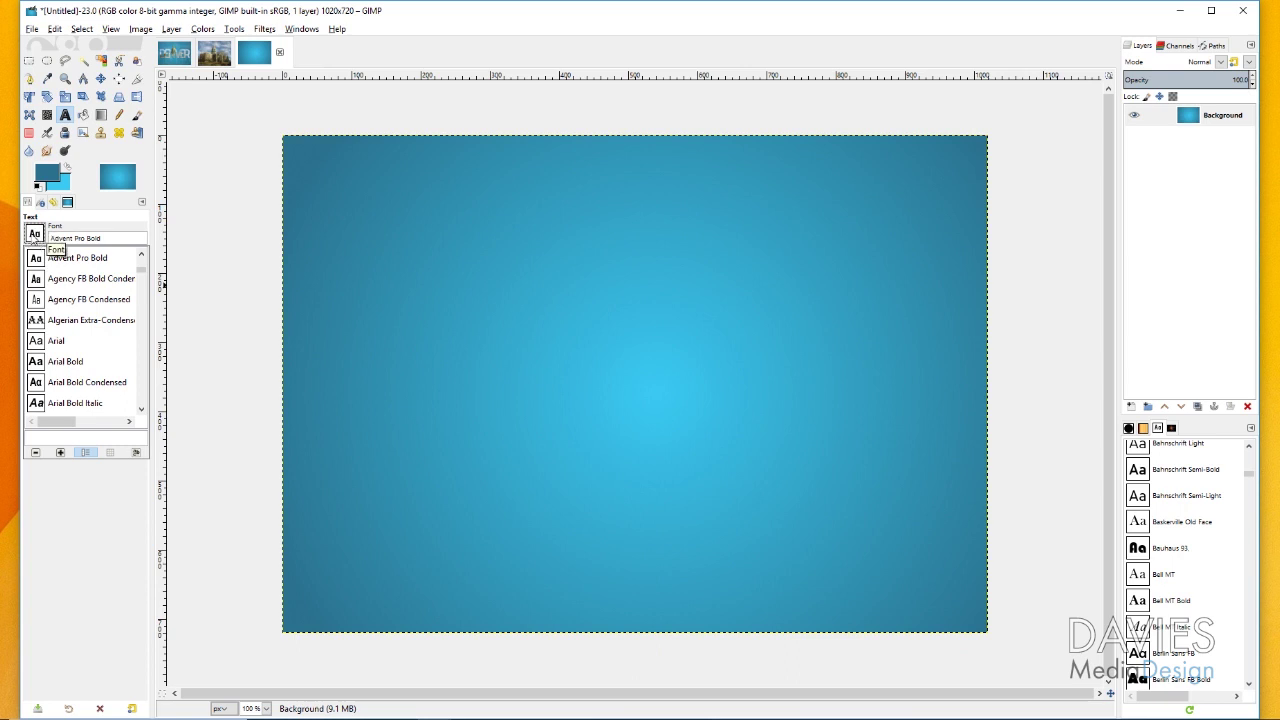
scroll(55, 318, "down", 7)
scroll(55, 318, "down", 6)
left_click(44, 236)
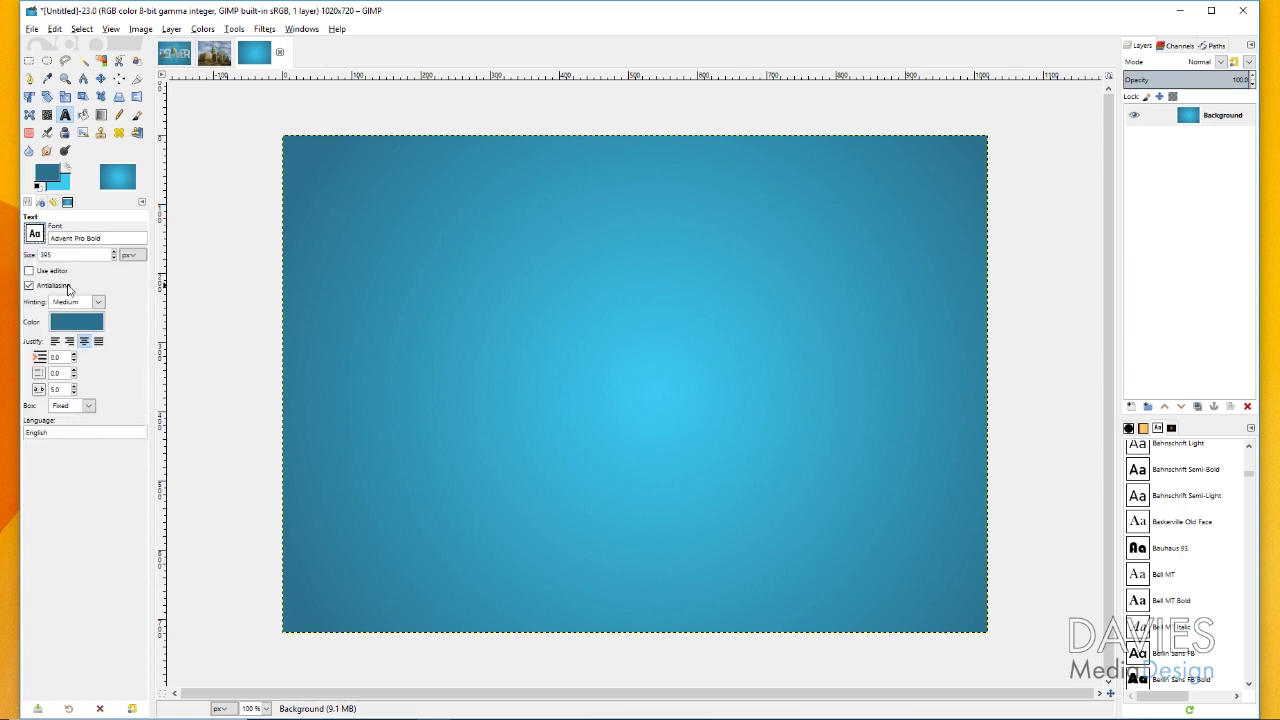
double_click(66, 257)
left_click(76, 321)
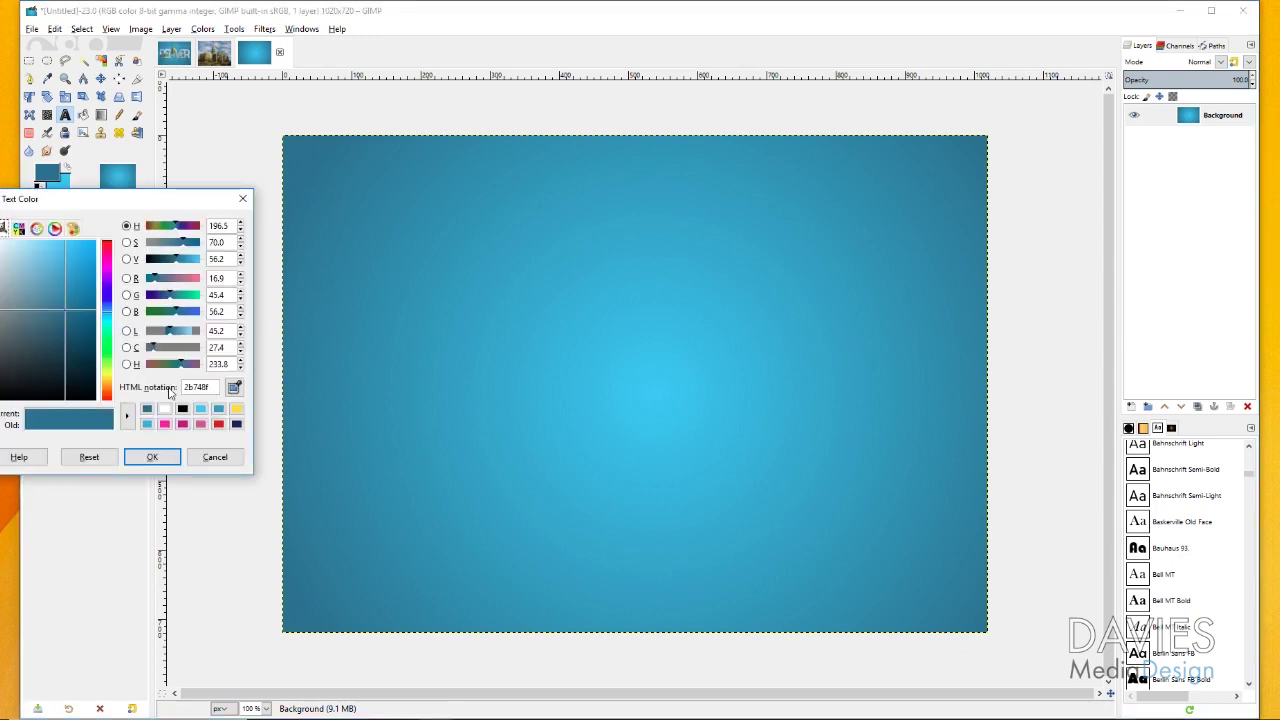
left_click(169, 411)
left_click(160, 458)
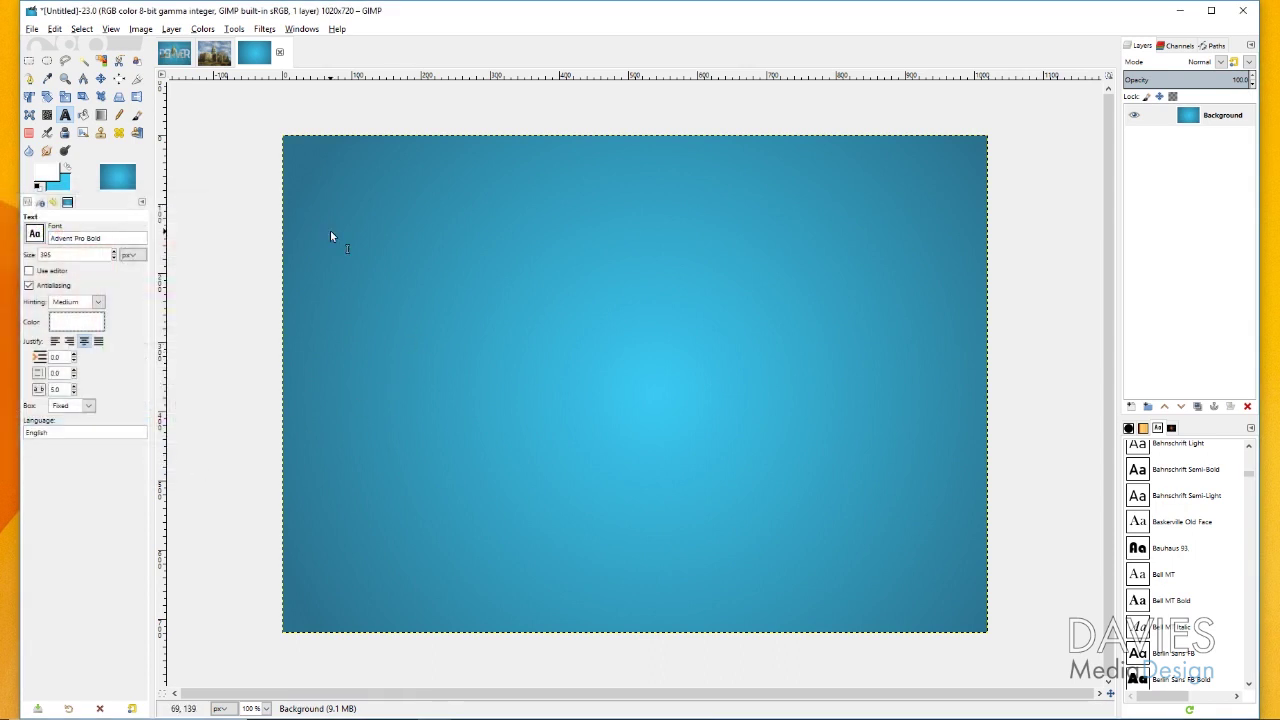
Add the text DENVER in the left part of the canvas and set the kerning of all its letters to -66.
left_click(336, 285)
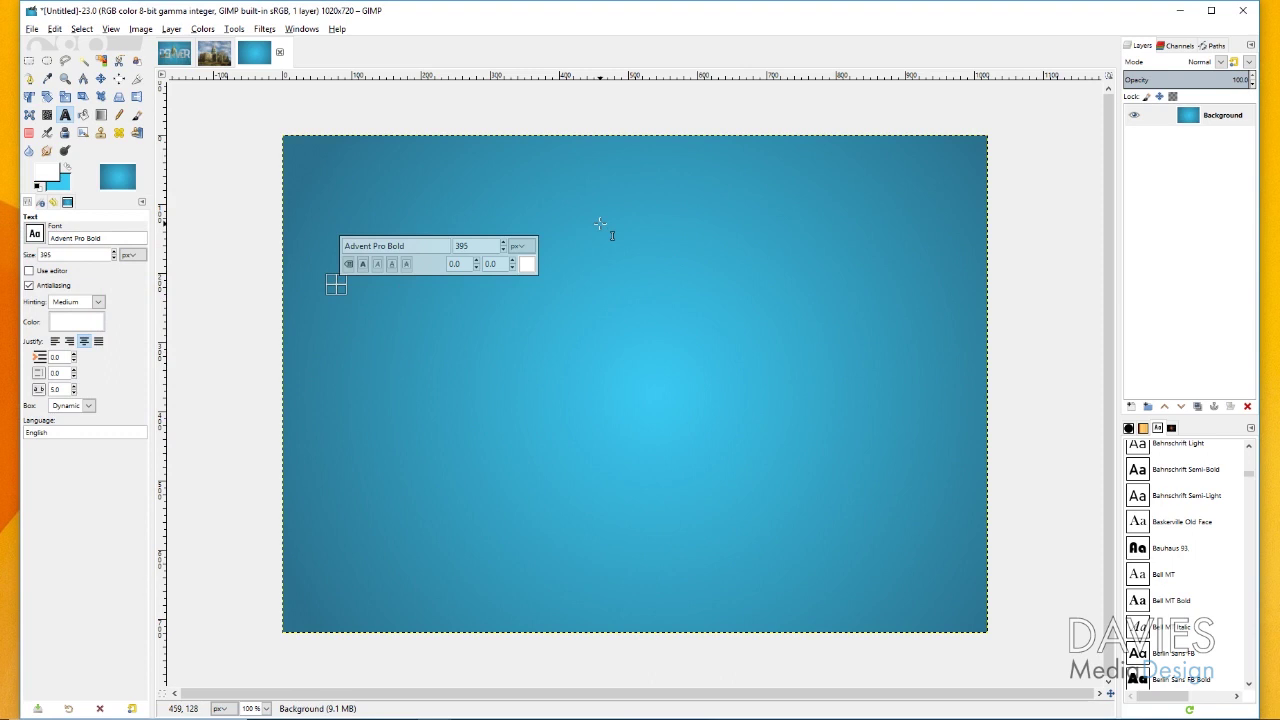
type("DENVER")
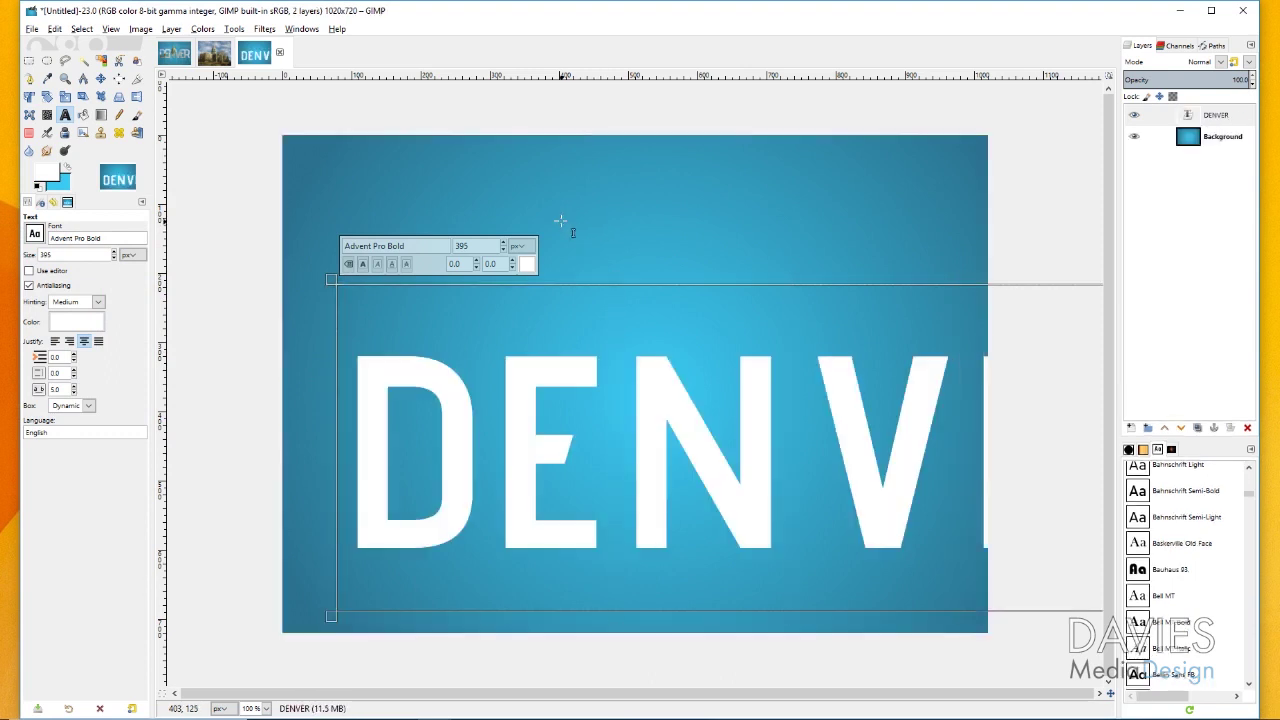
left_click_drag(350, 402, 1279, 421)
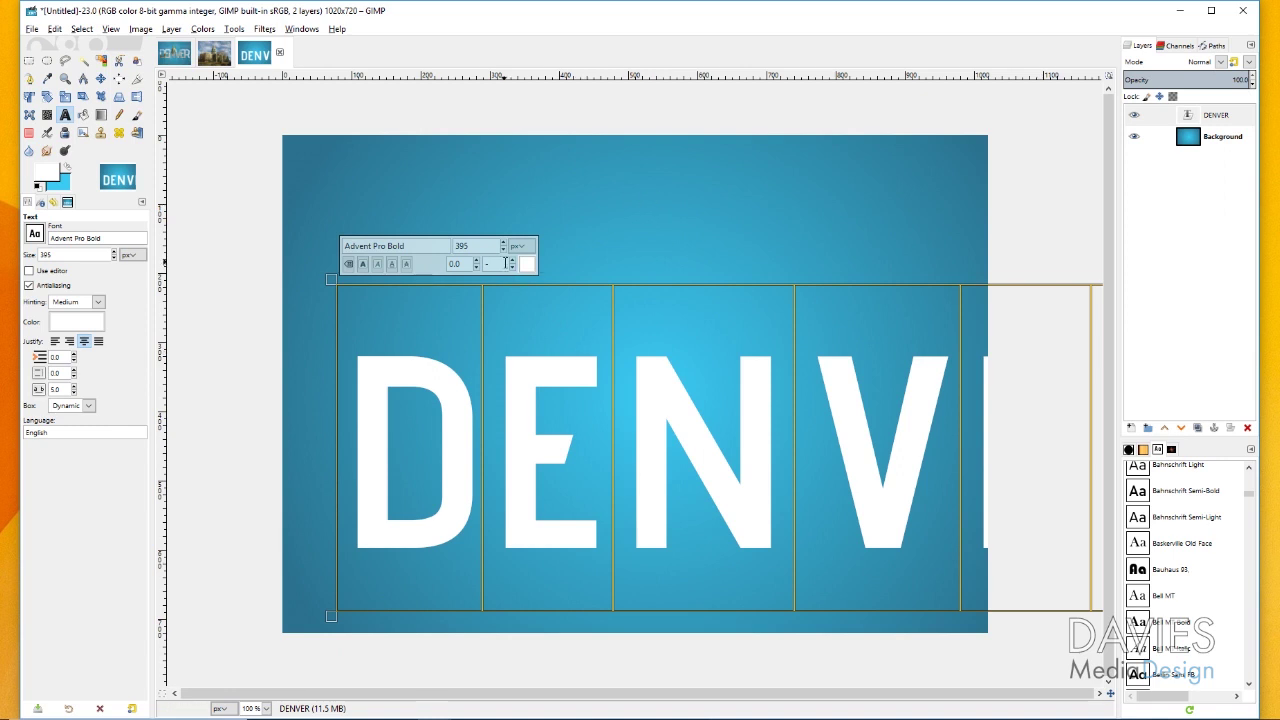
scroll(515, 270, "down", 10)
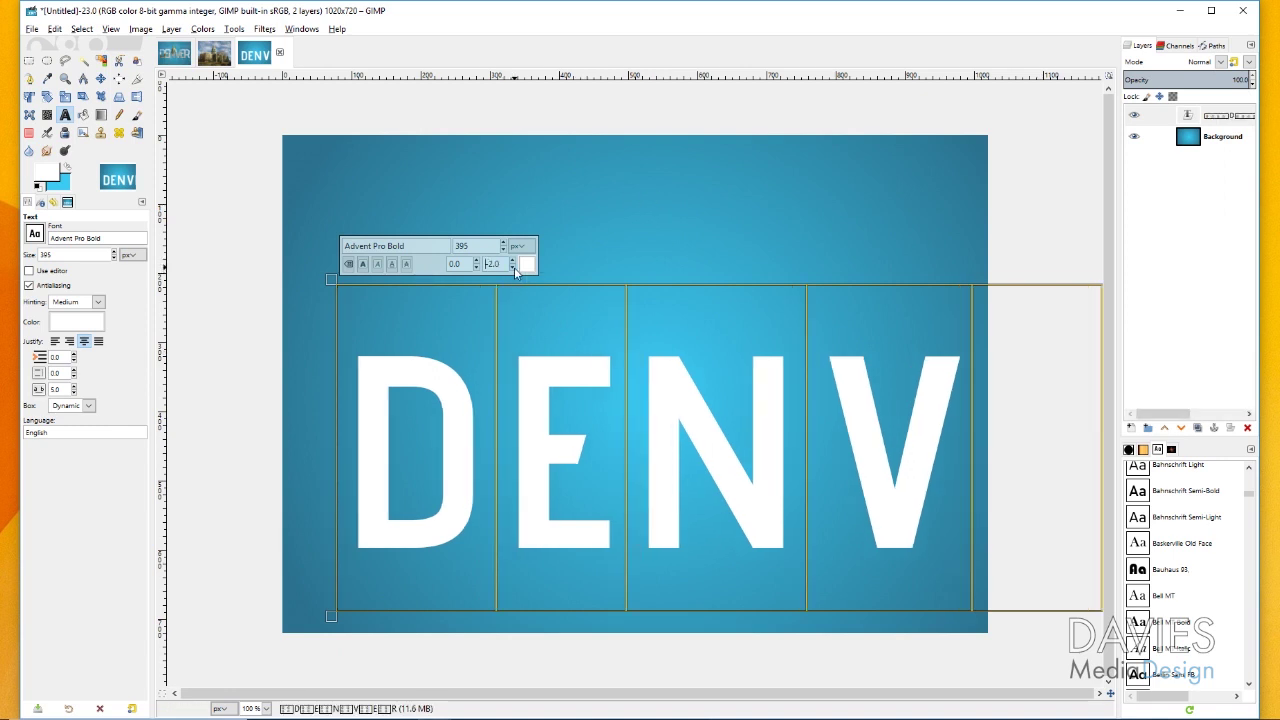
scroll(515, 270, "down", 20)
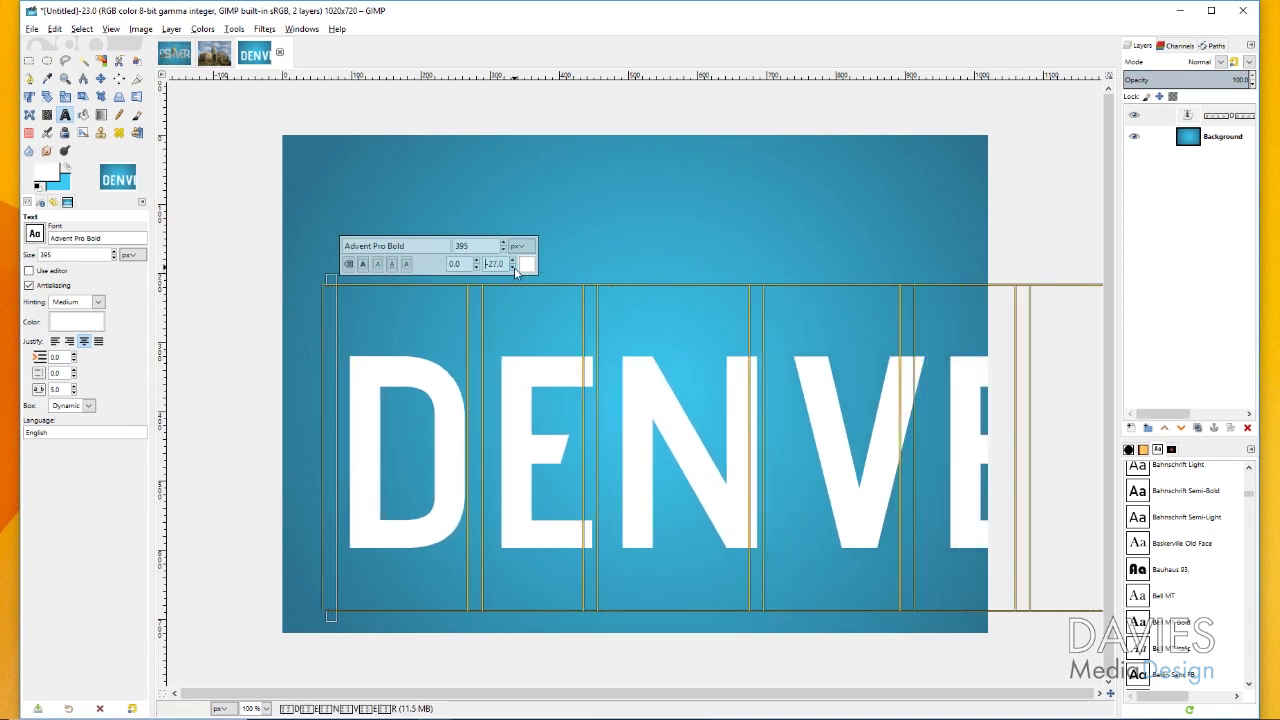
scroll(513, 270, "down", 5)
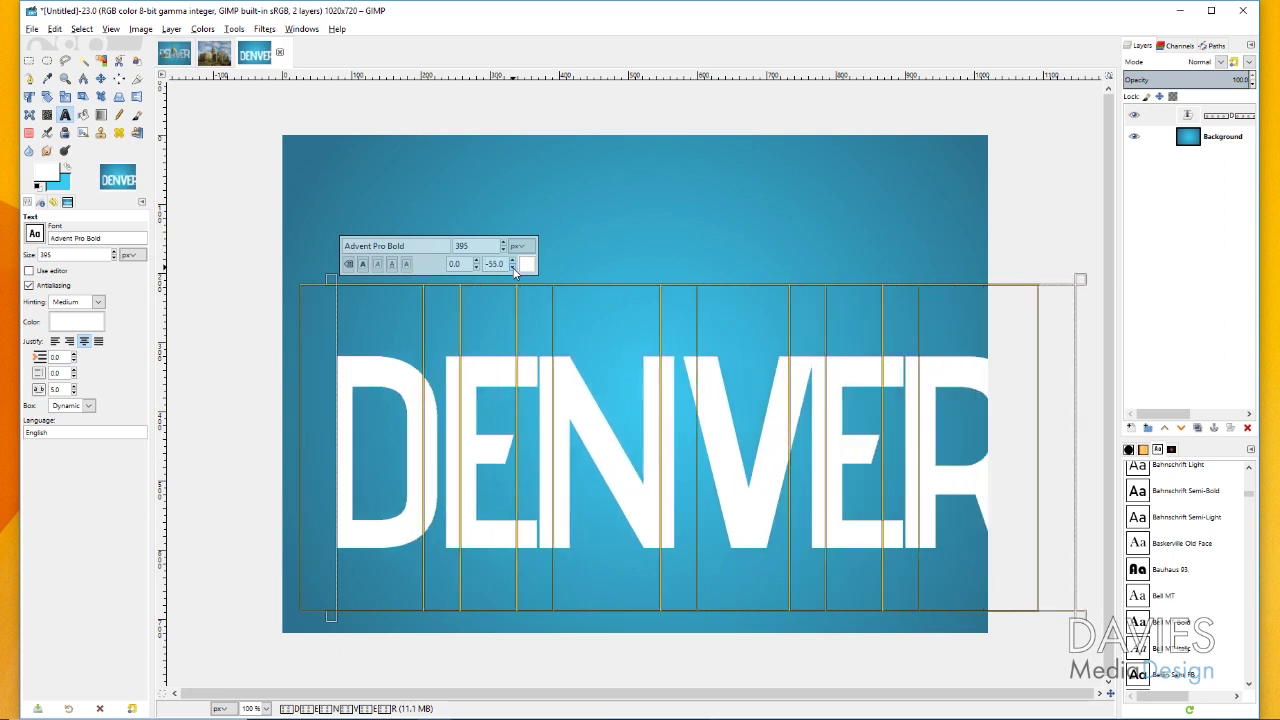
scroll(511, 268, "down", 4)
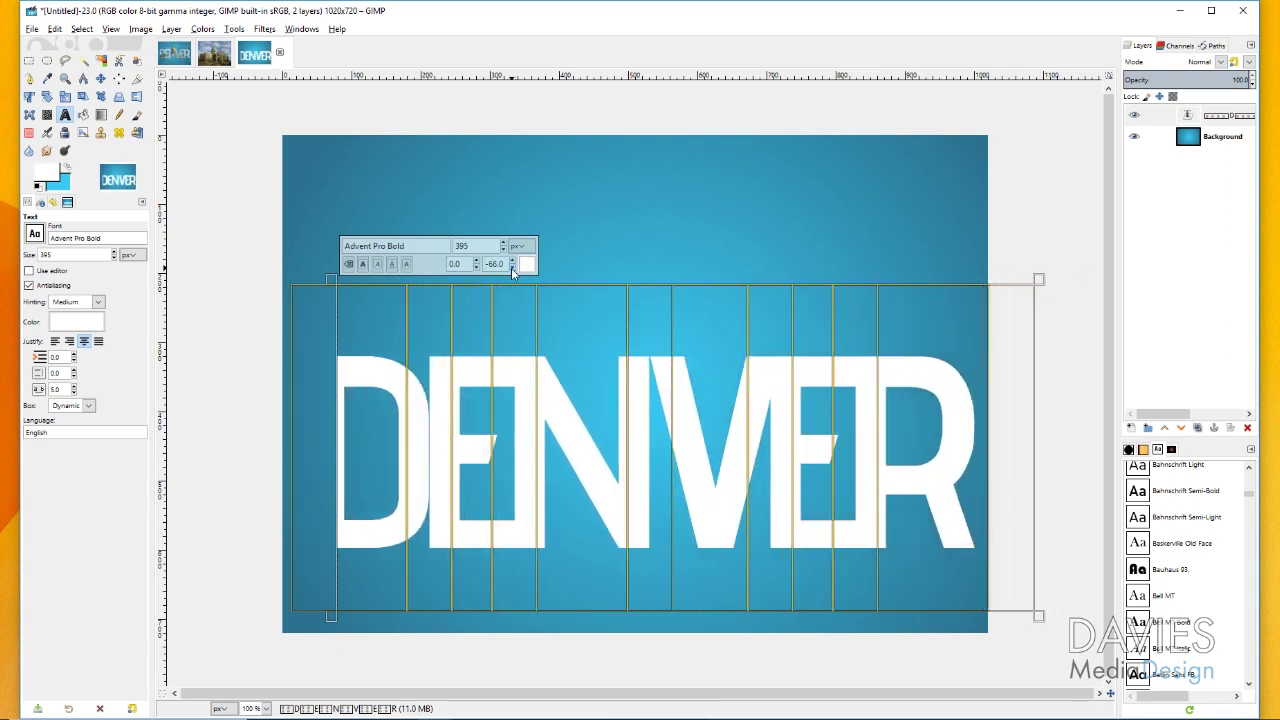
Set the kerning of the DENVER letters to -73 and widen the text box on both sides.
scroll(511, 268, "down", 1)
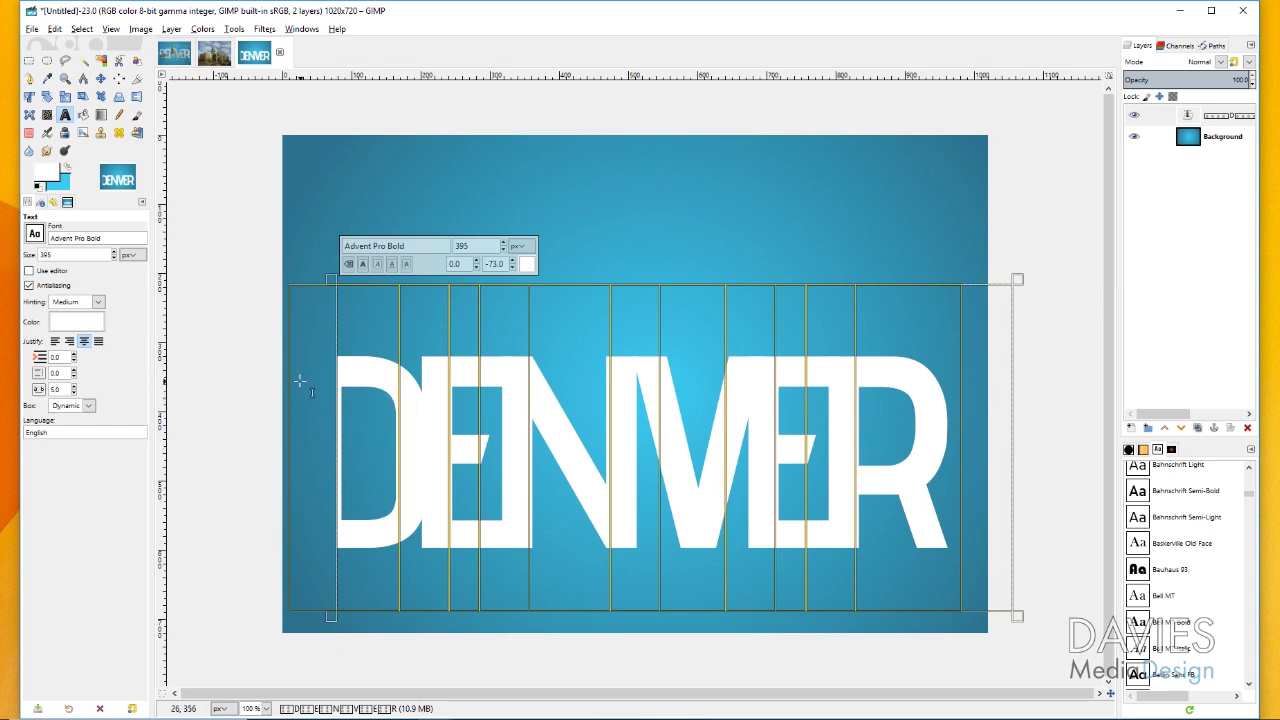
mouse_move(309, 380)
left_mouse_down()
mouse_move(320, 383)
mouse_move(304, 380)
left_mouse_up()
left_click_drag(1012, 430, 1036, 415)
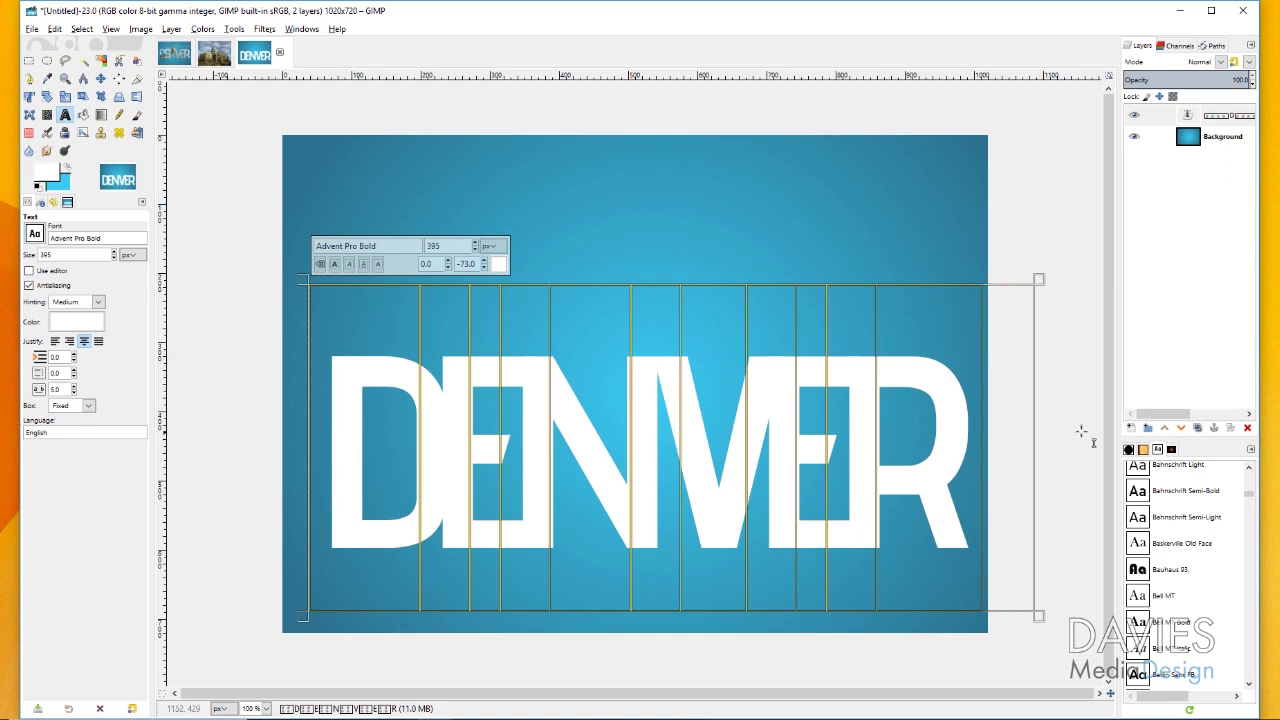
Align the DENVER text layer to the vertical middle of the canvas.
left_click(115, 84)
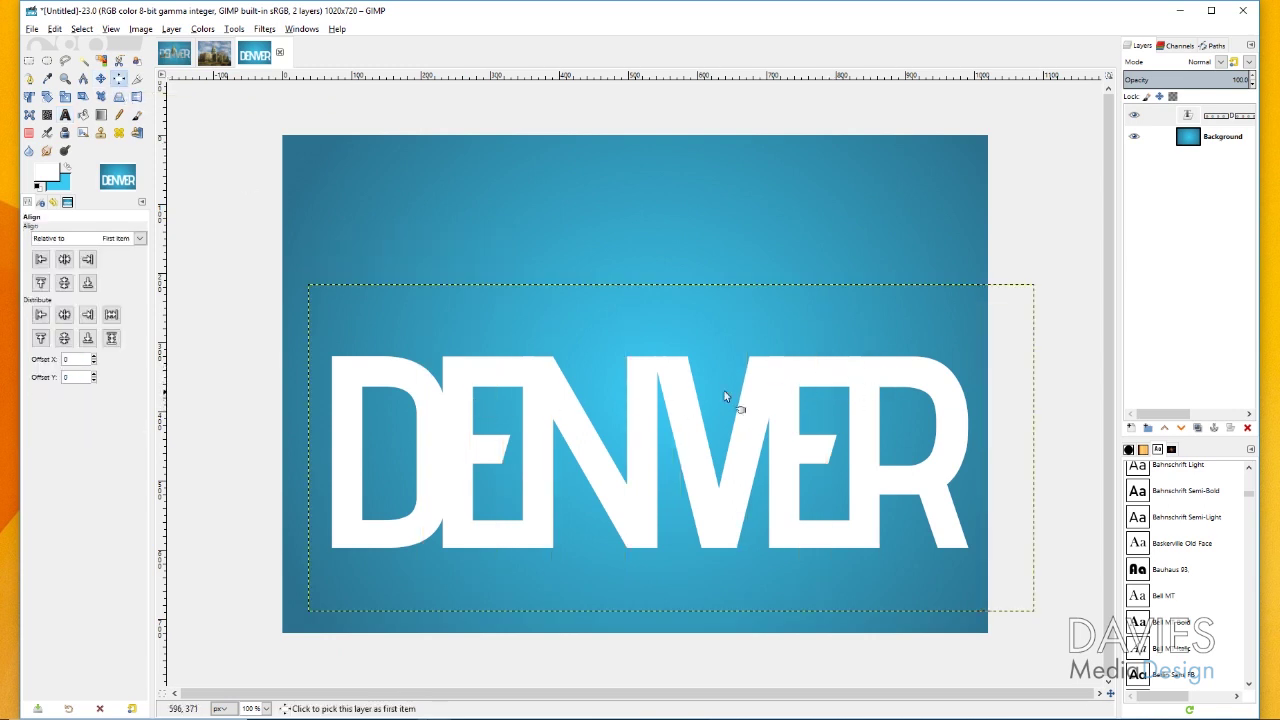
left_click(655, 400)
left_click(65, 283)
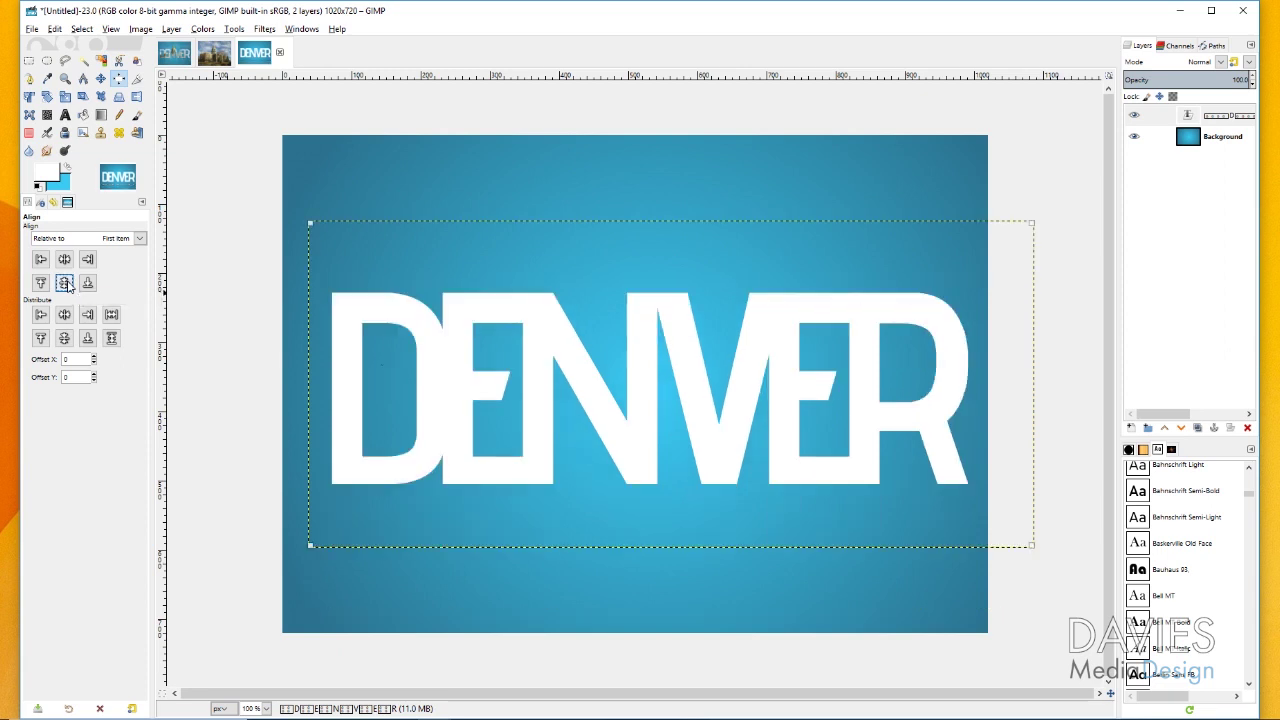
Move the DENVER text about 20 px left to center it horizontally, and fit its layer to the image size.
key("m")
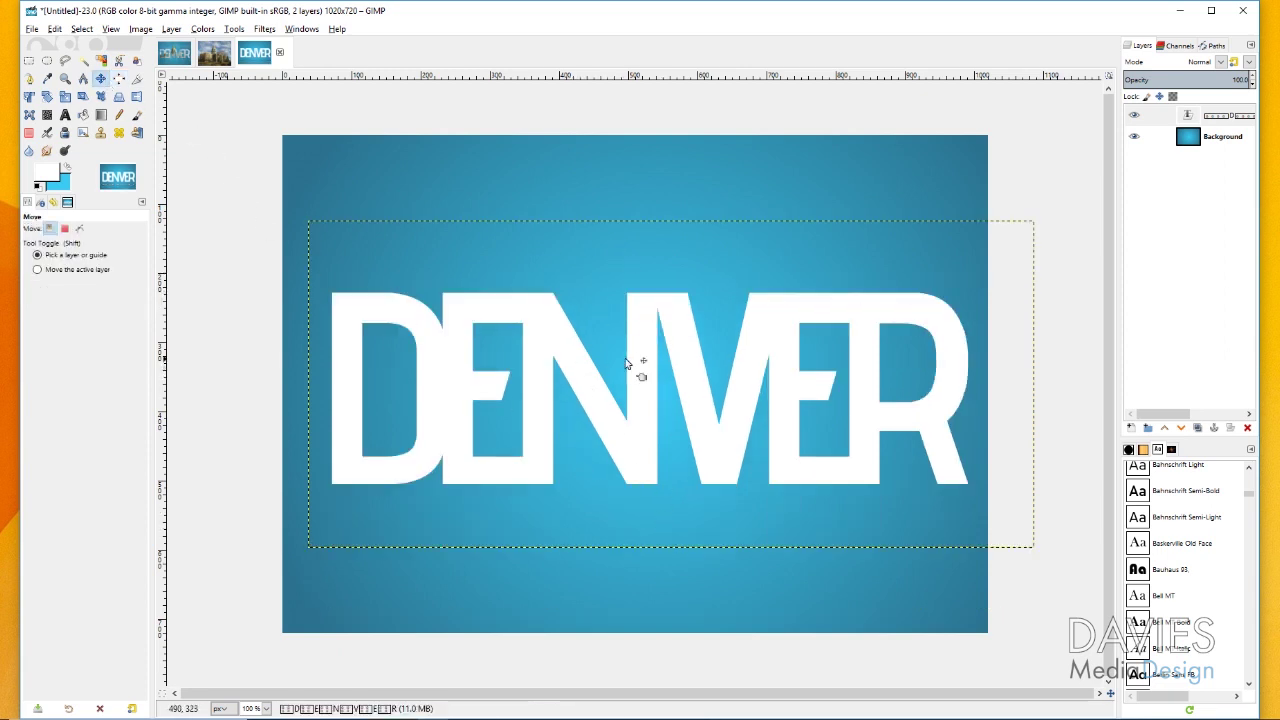
left_click(747, 388)
left_click_drag(747, 388, 734, 388)
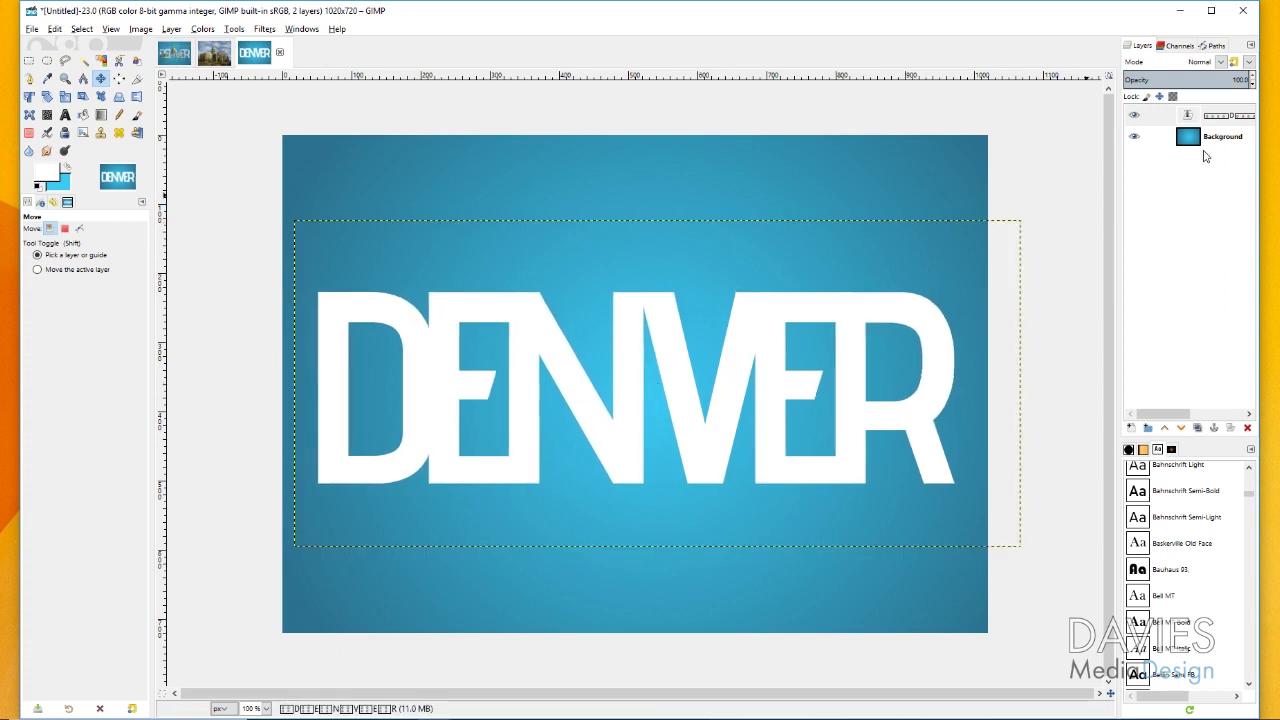
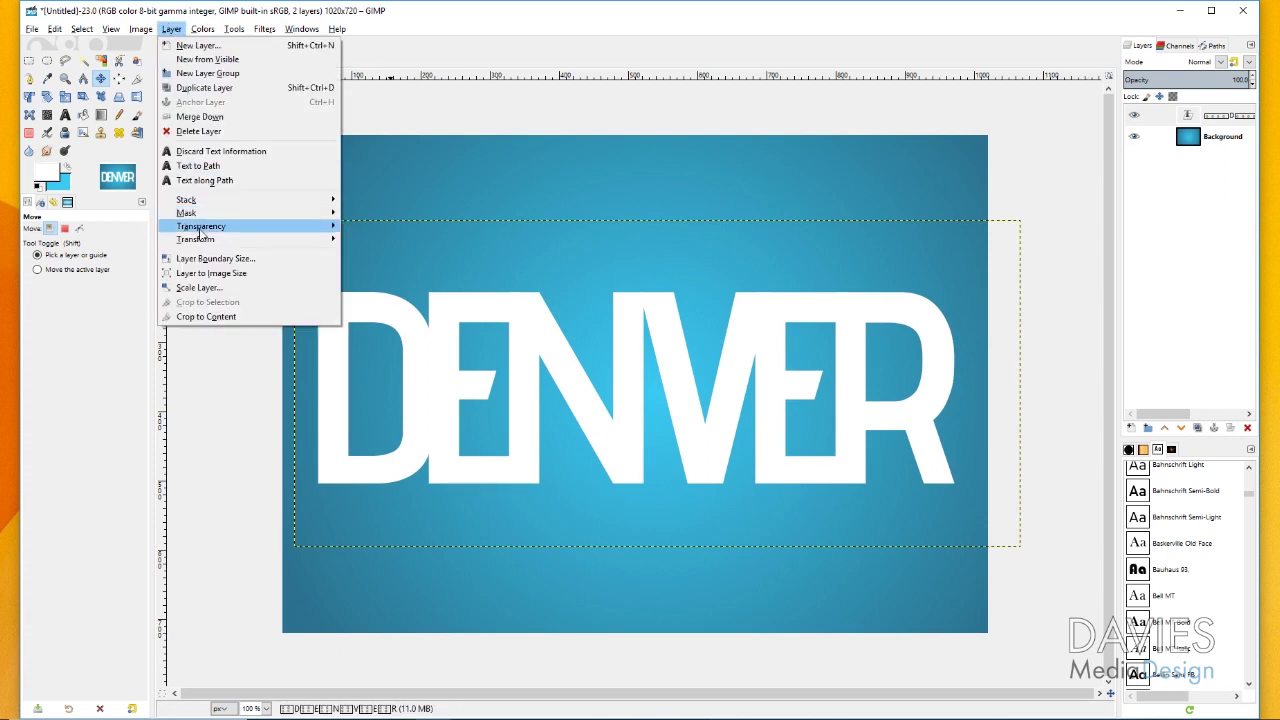
left_click(211, 273)
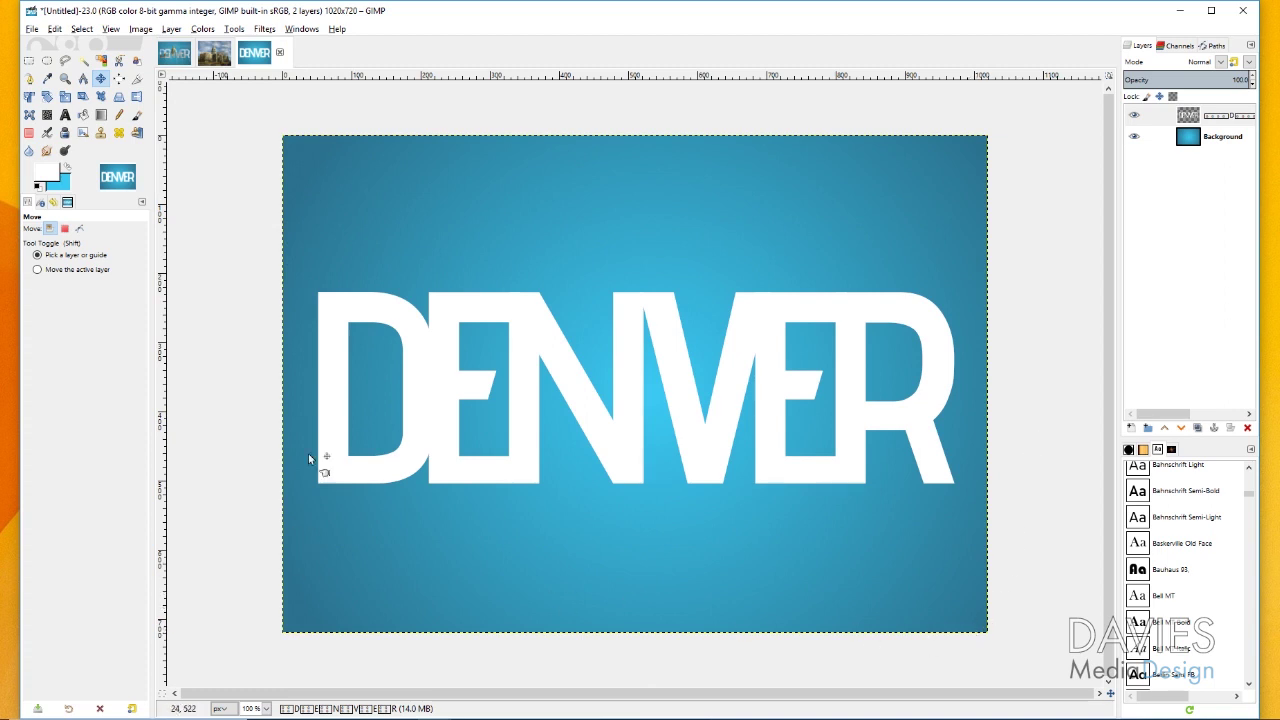
Make Background the active layer of the DENVER design, copy the Capitol photo layer from its own image and return to the design.
left_click(1195, 149)
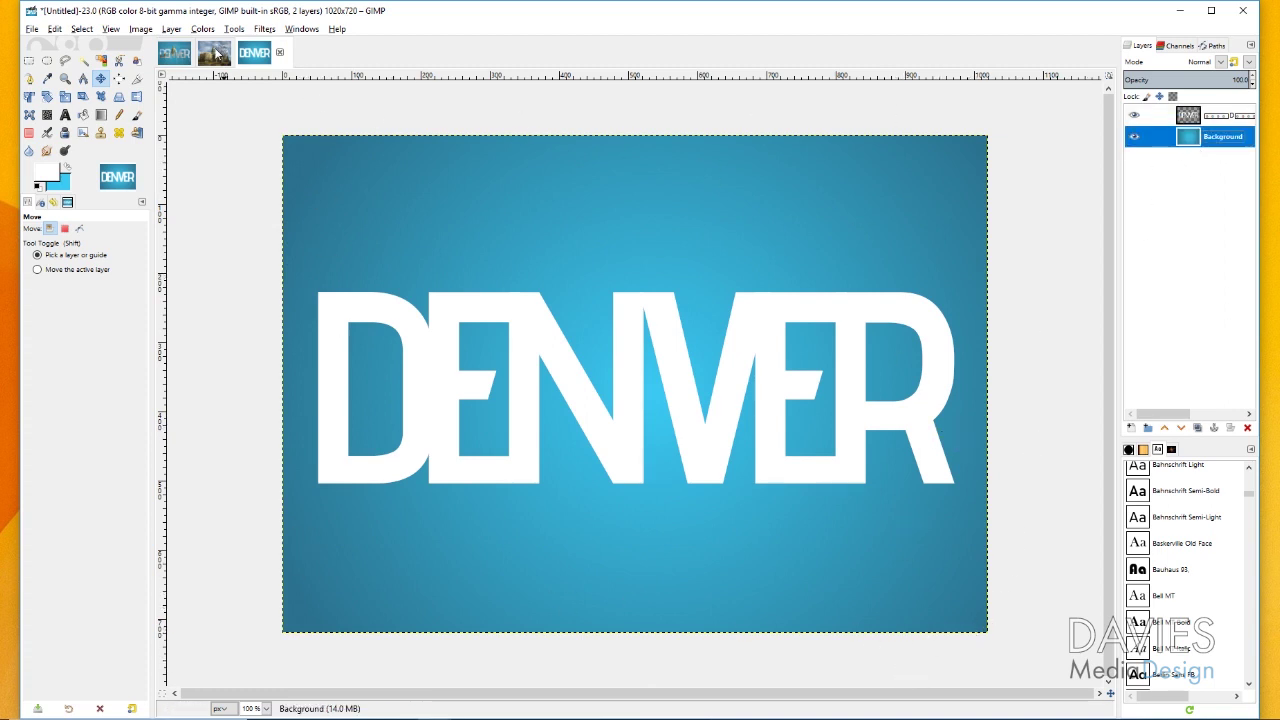
left_click(214, 53)
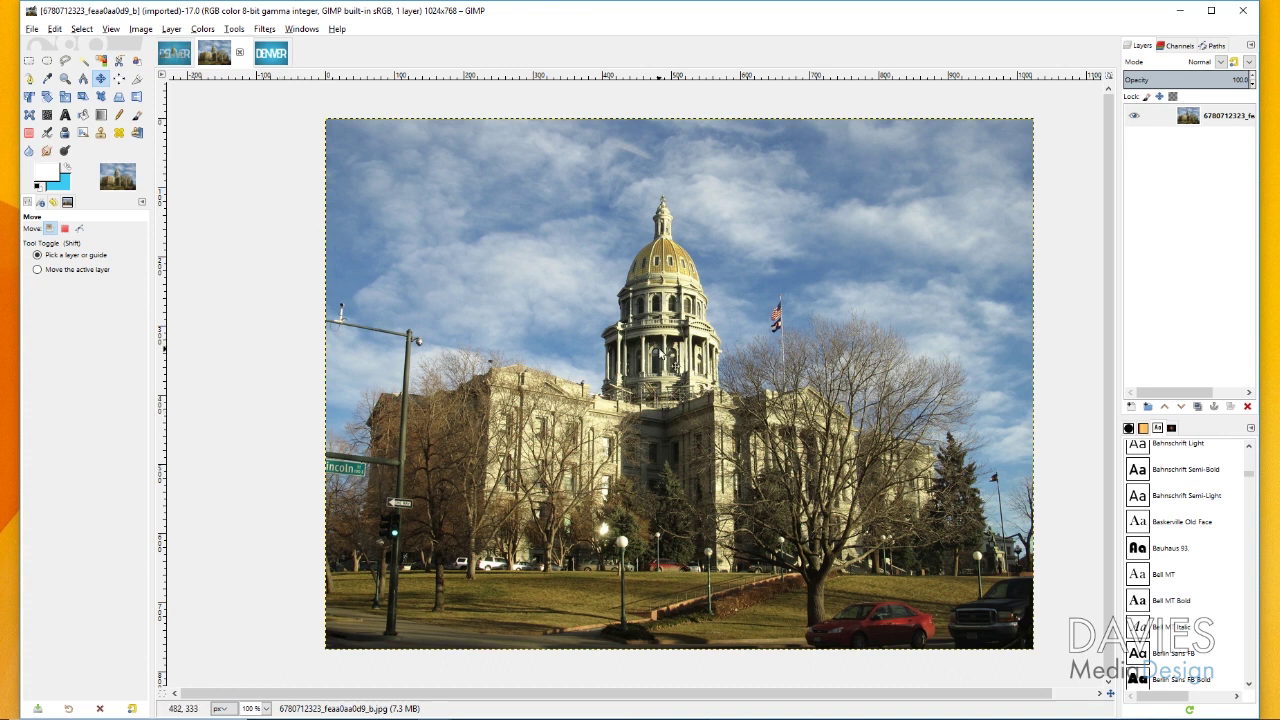
left_click(79, 228)
key("ctrl+c")
left_click(262, 54)
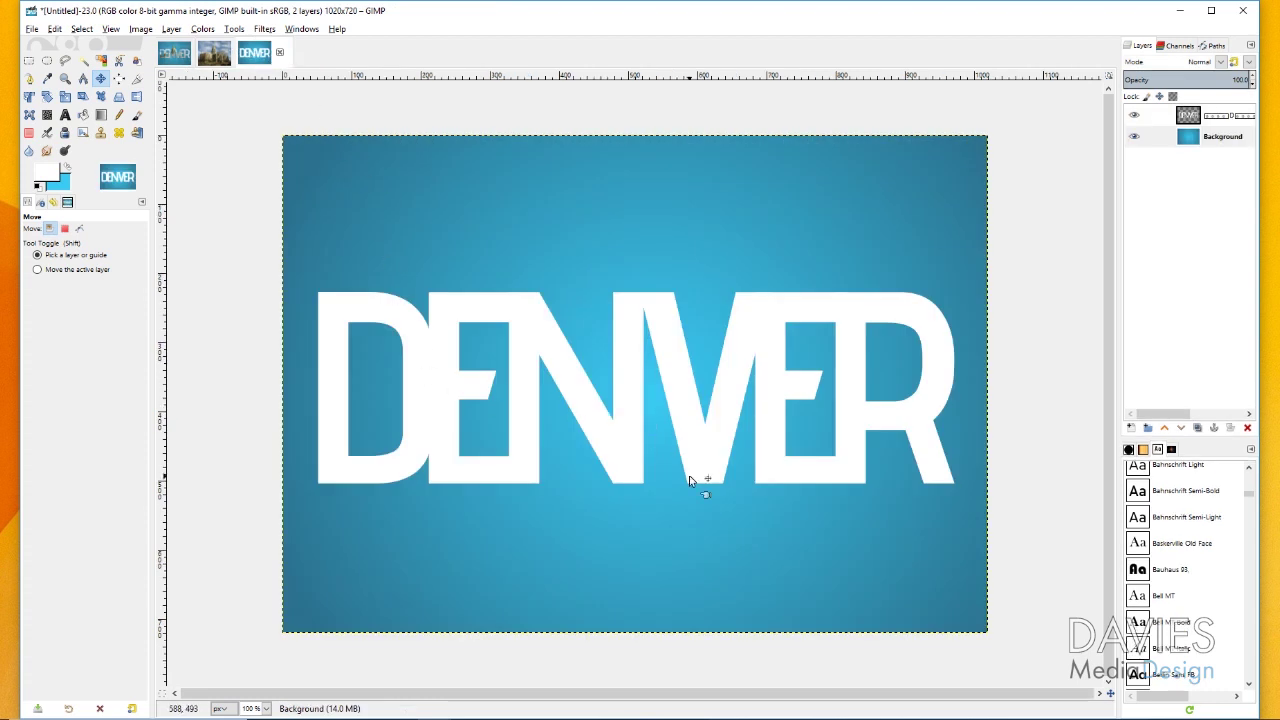
left_click(222, 56)
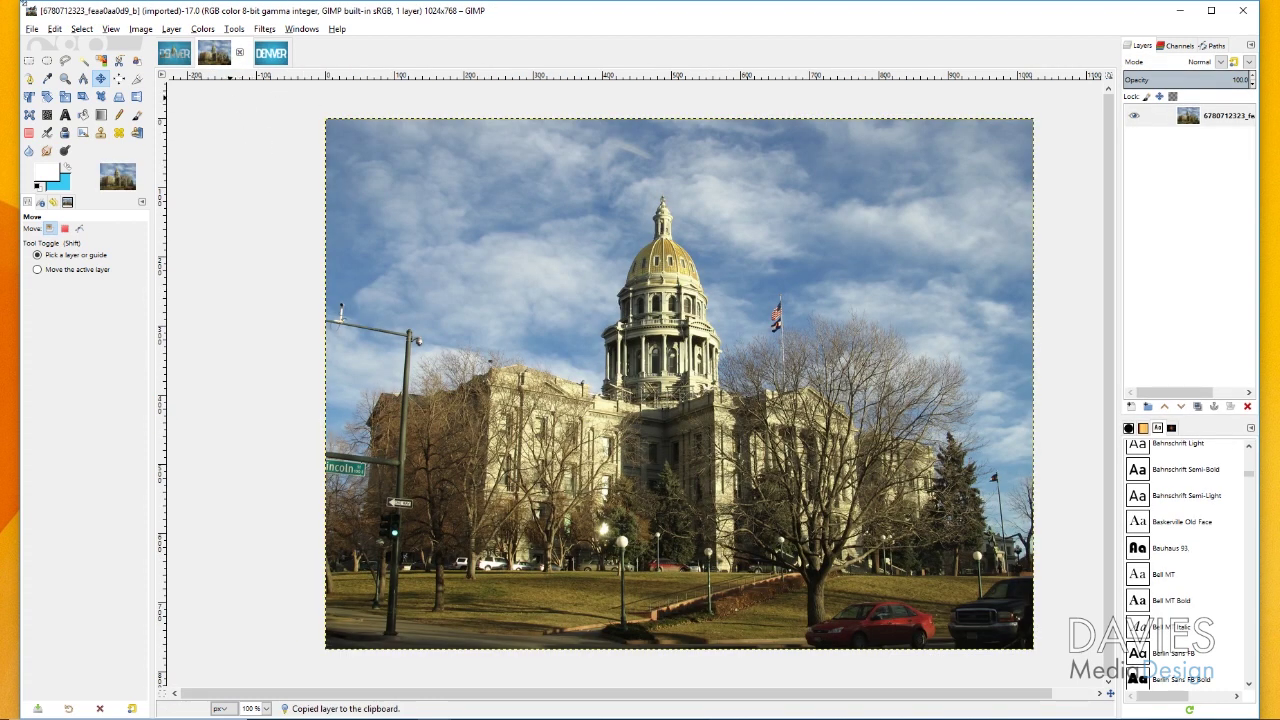
left_click(33, 29)
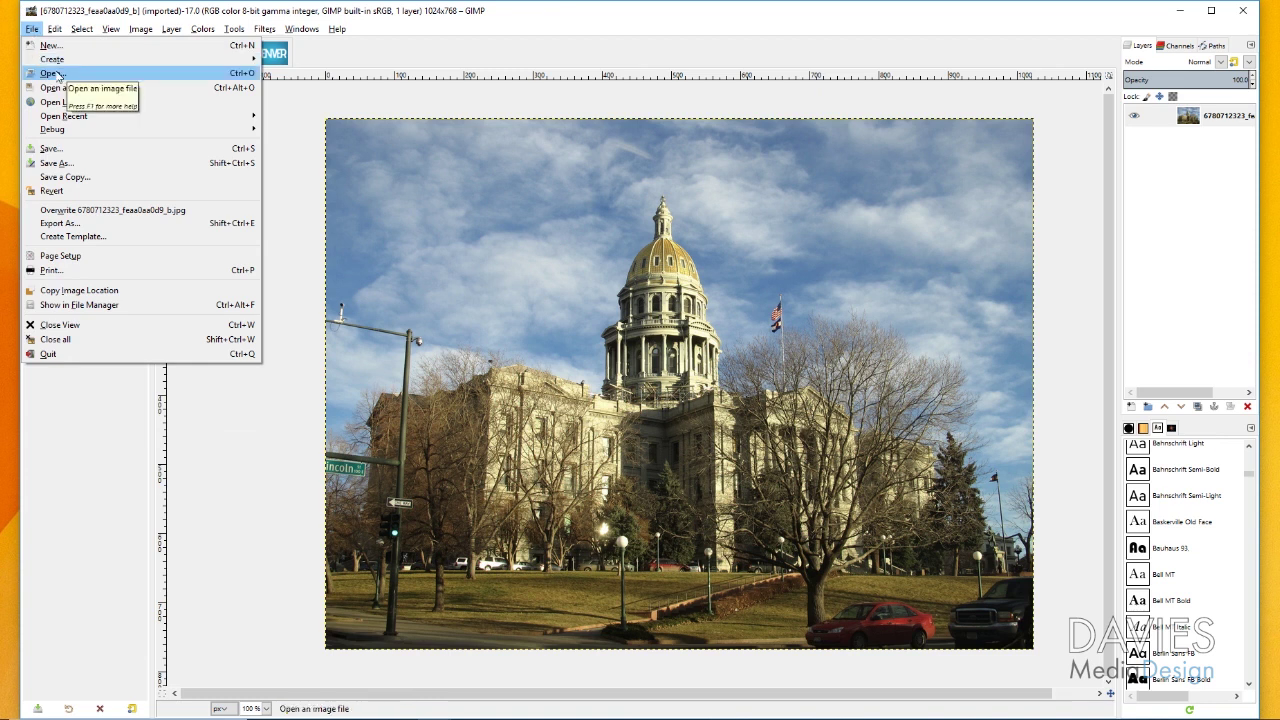
left_click(33, 29)
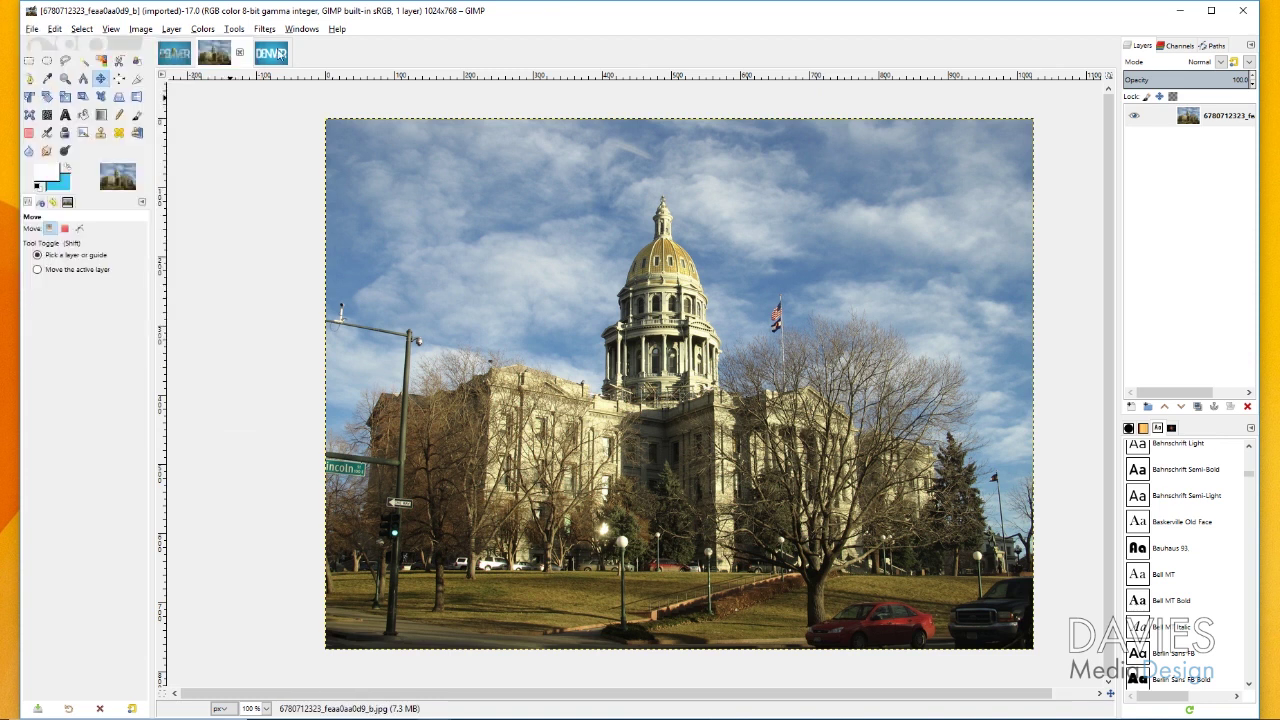
left_click(270, 53)
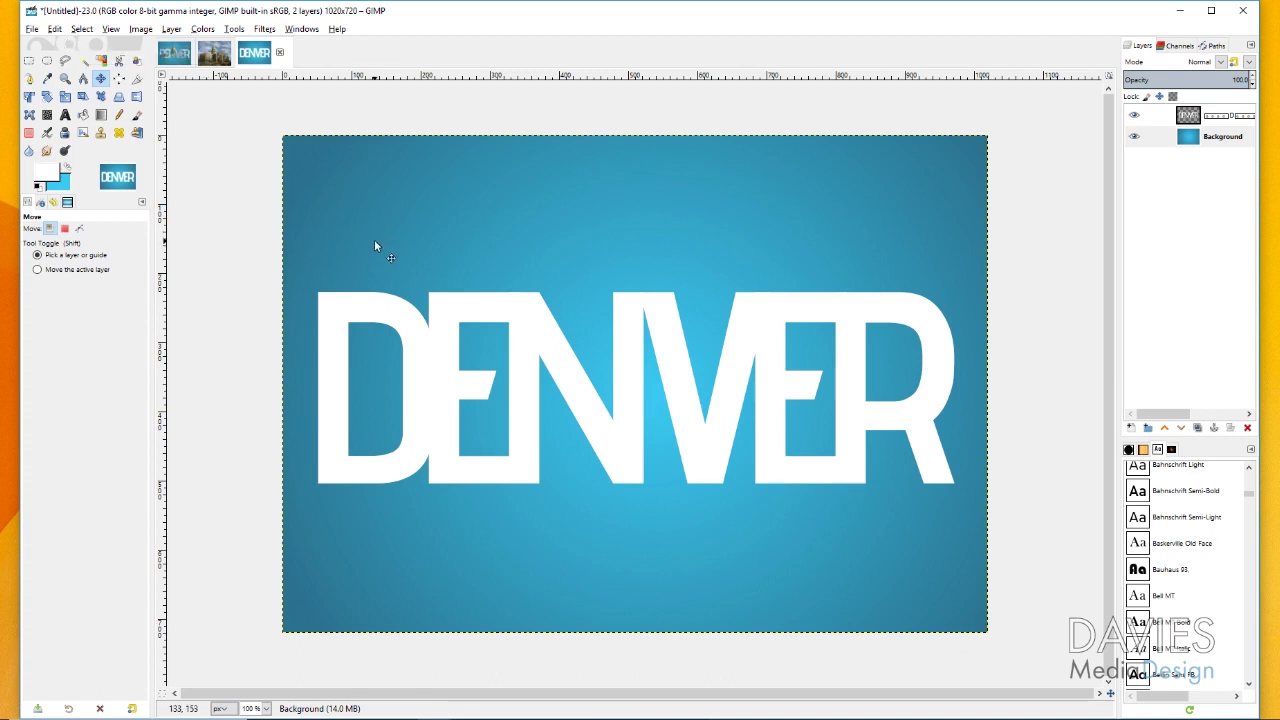
left_click(215, 55)
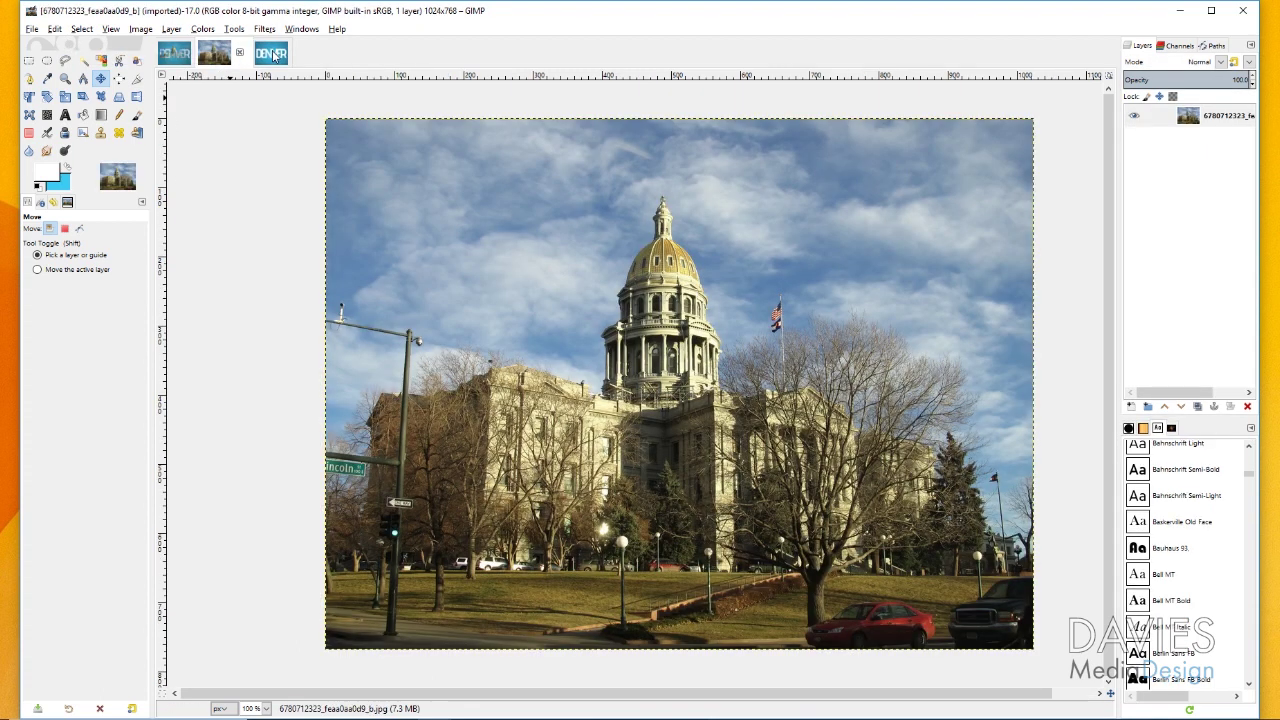
left_click(272, 55)
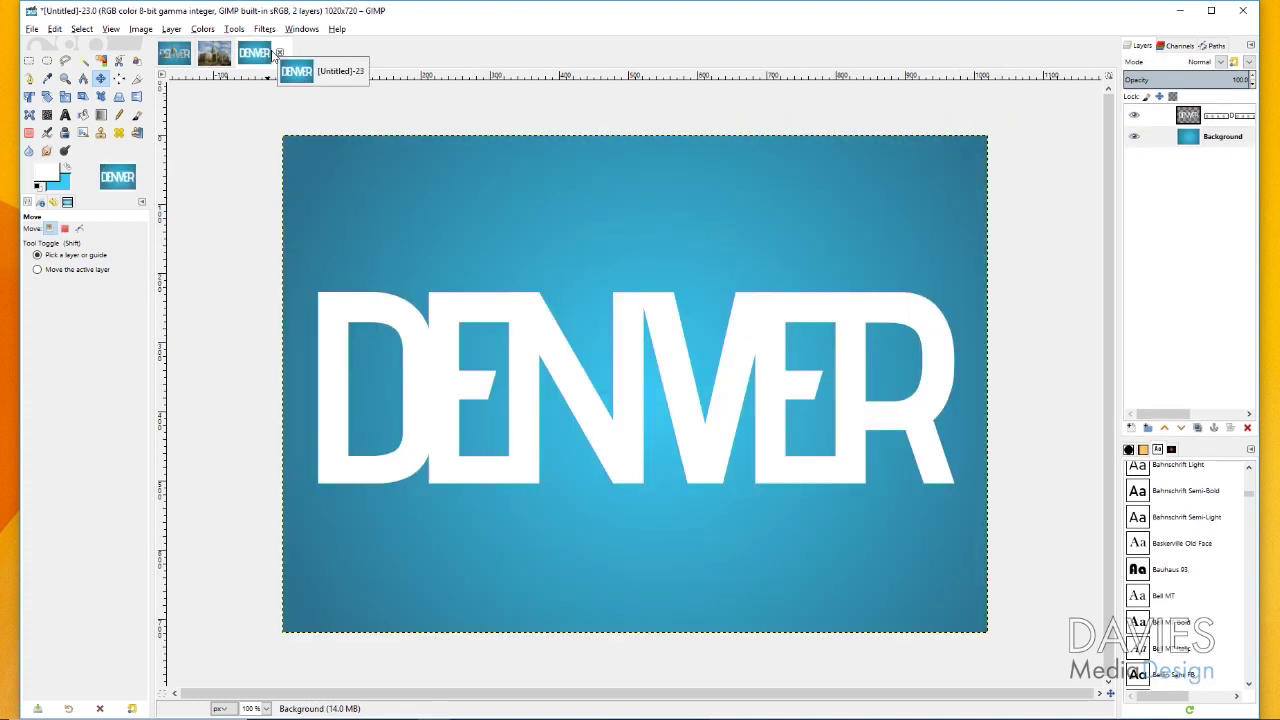
Paste the Capitol photo between the DENVER text and the Background and turn the floating selection into a new layer.
key("ctrl+v")
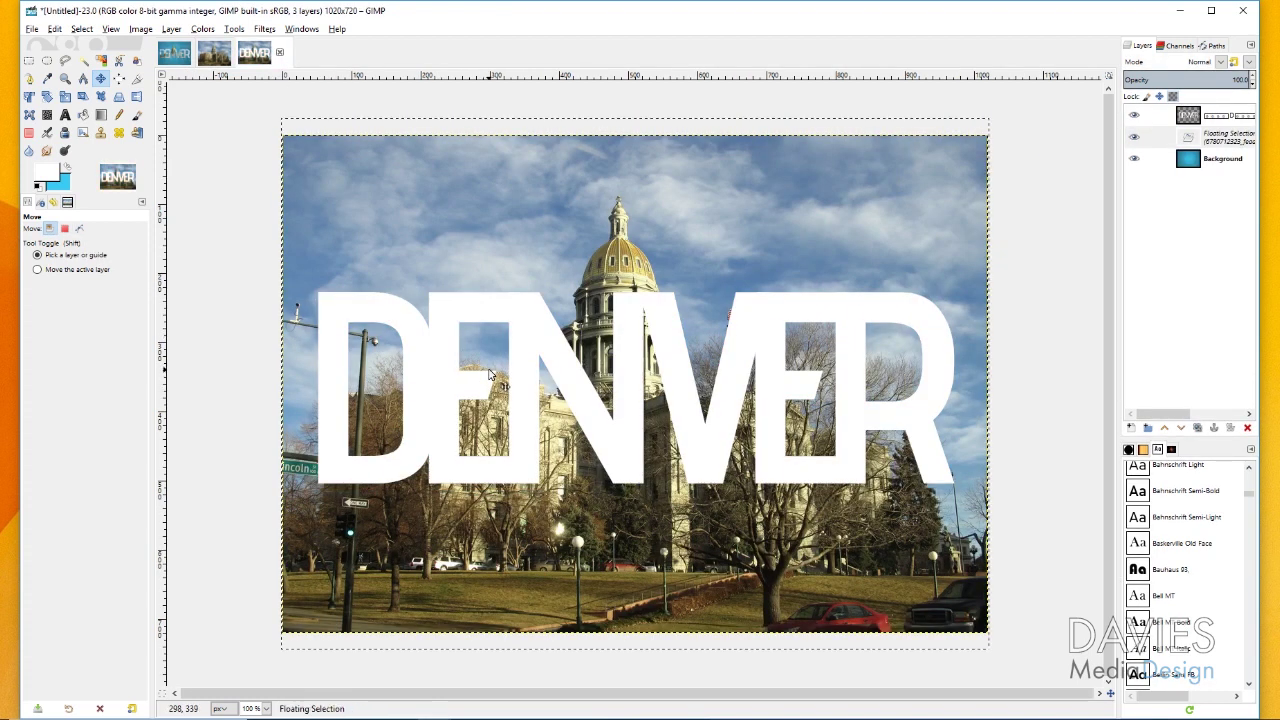
left_click(55, 28)
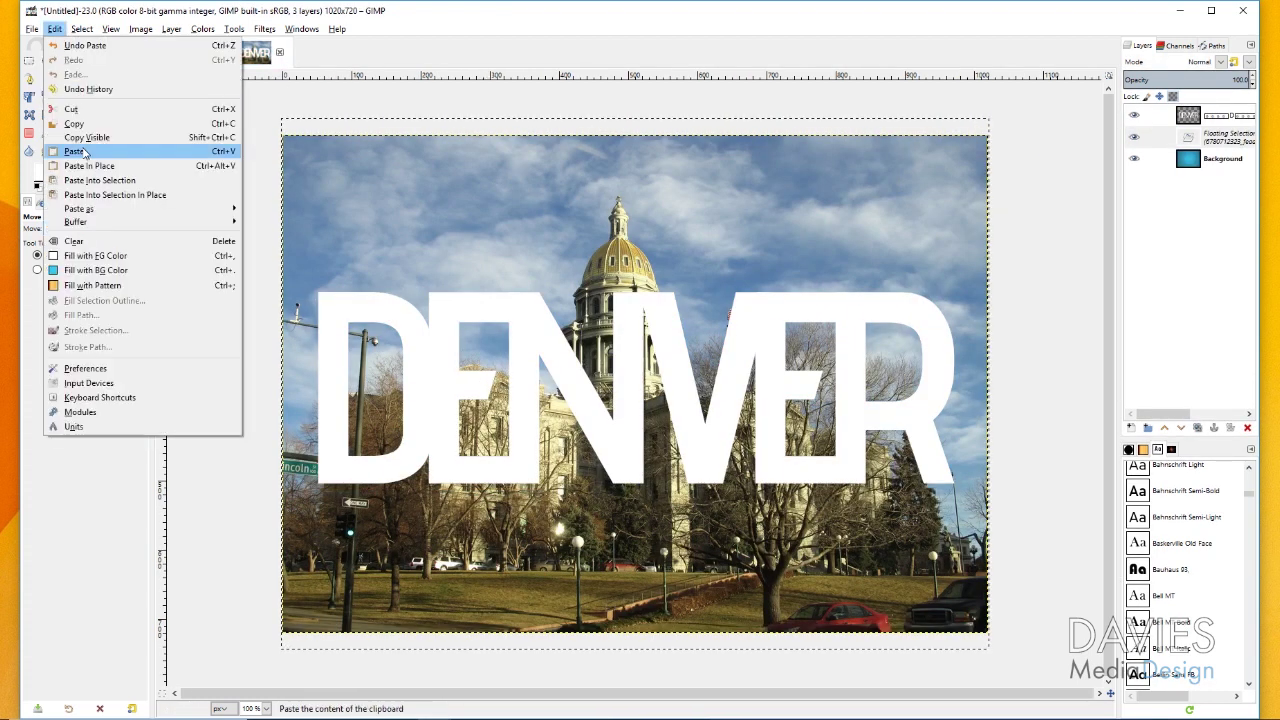
left_click(58, 28)
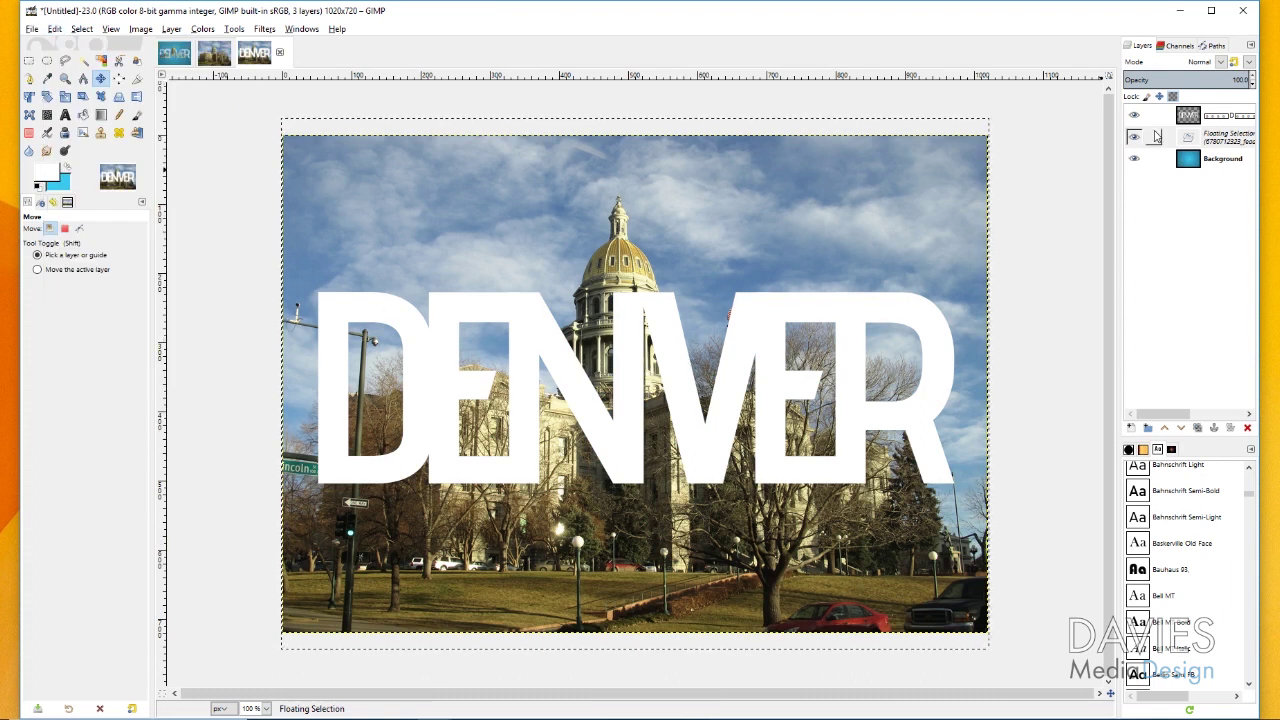
left_click(1187, 142)
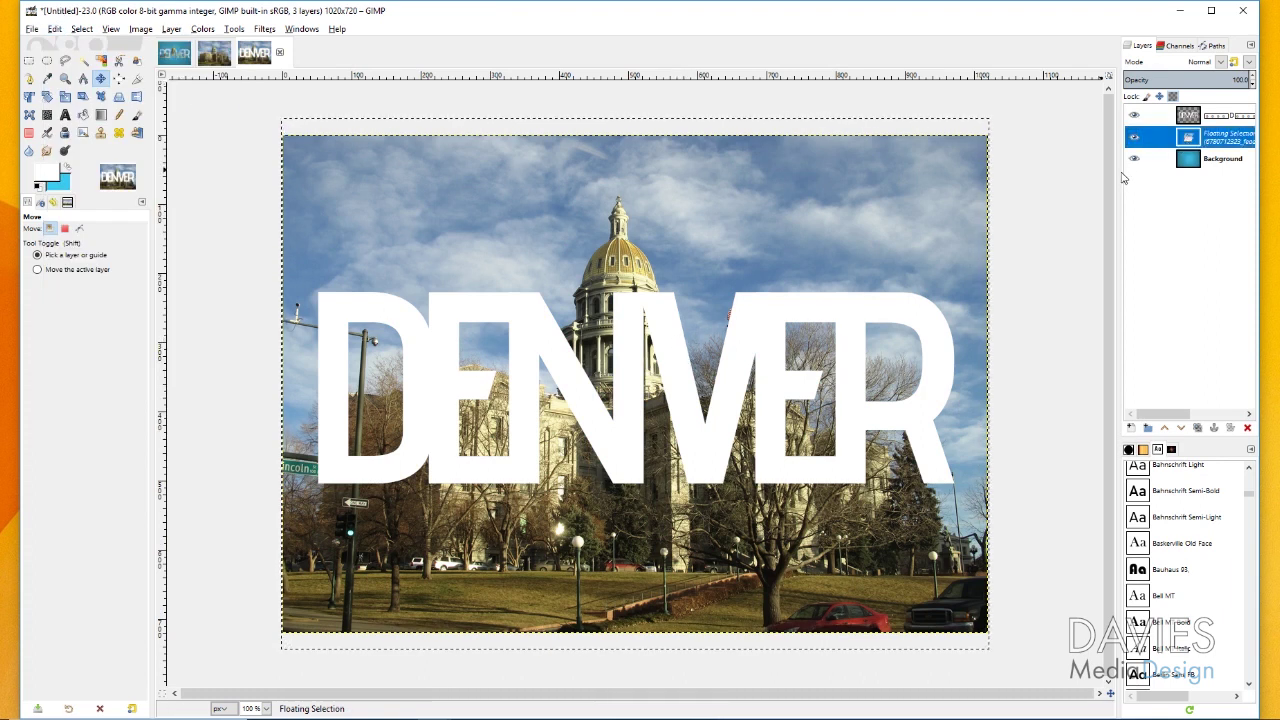
left_click_drag(1117, 171, 1089, 171)
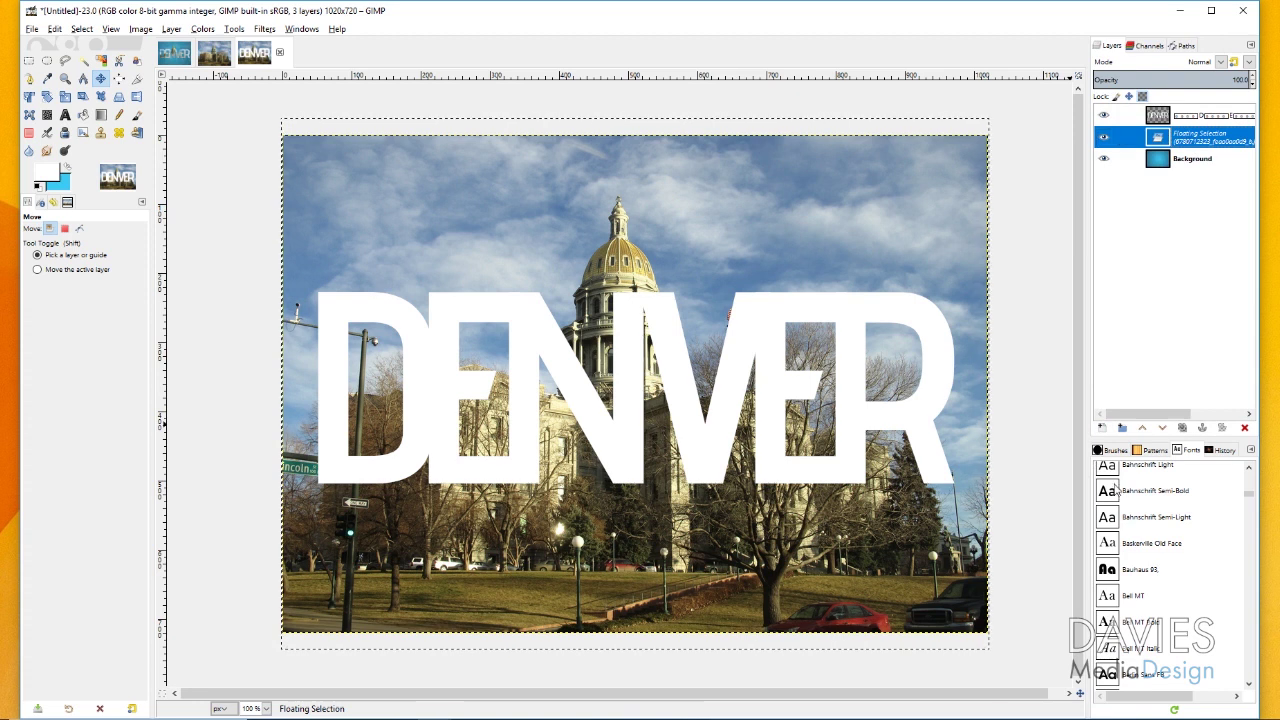
left_click(1105, 430)
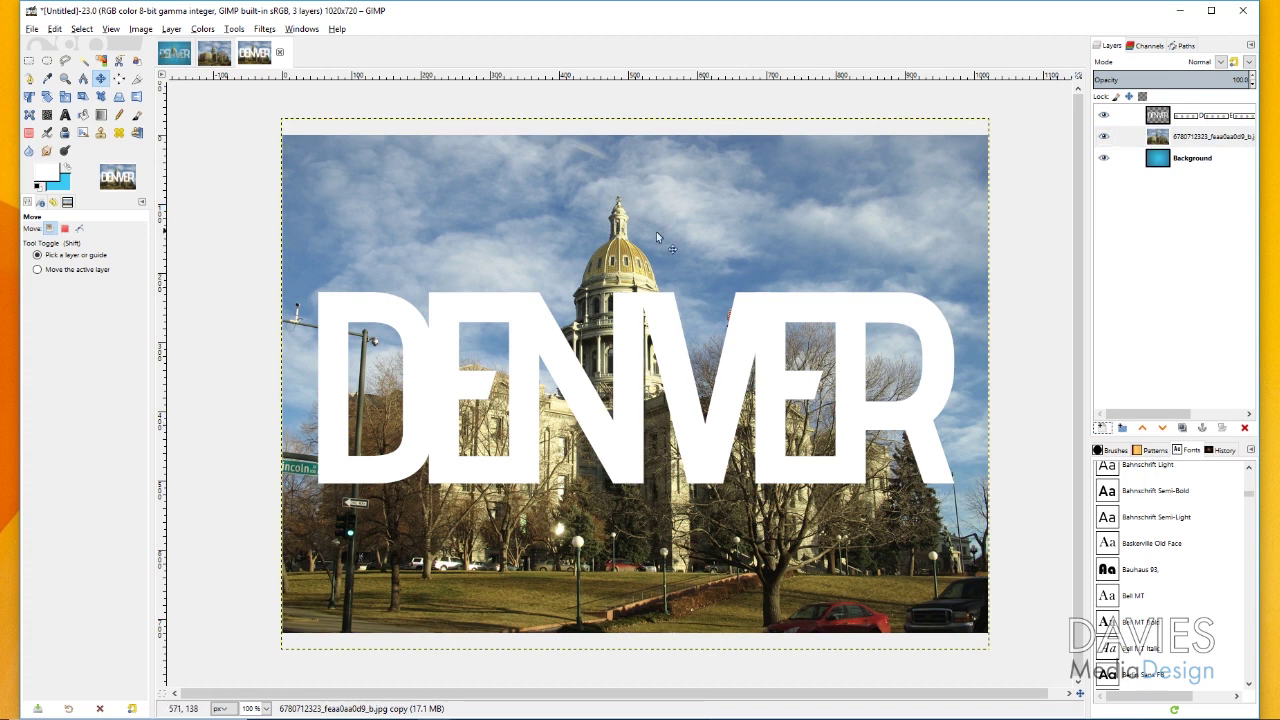
Rename the pasted photo layer as Capitol.
left_click(1194, 141)
double_click(1194, 141)
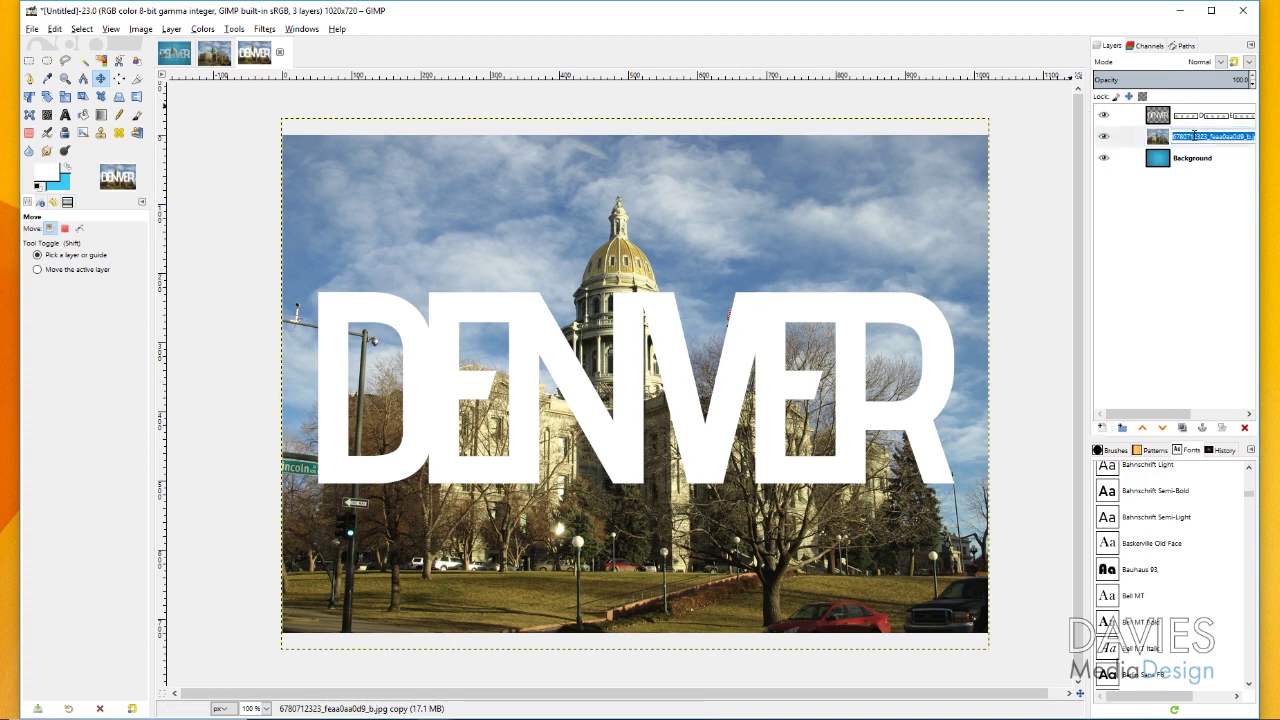
type("carITOL")
key("Return")
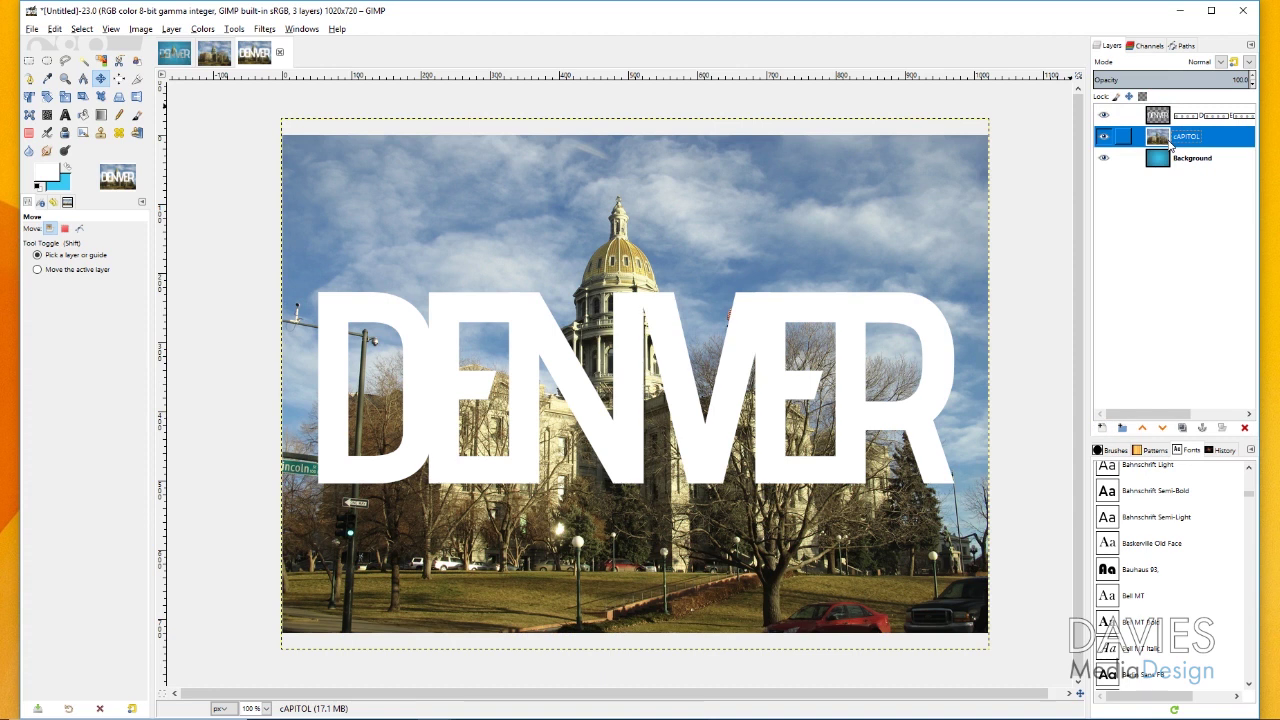
double_click(1200, 135)
type("Capitol")
key("Return")
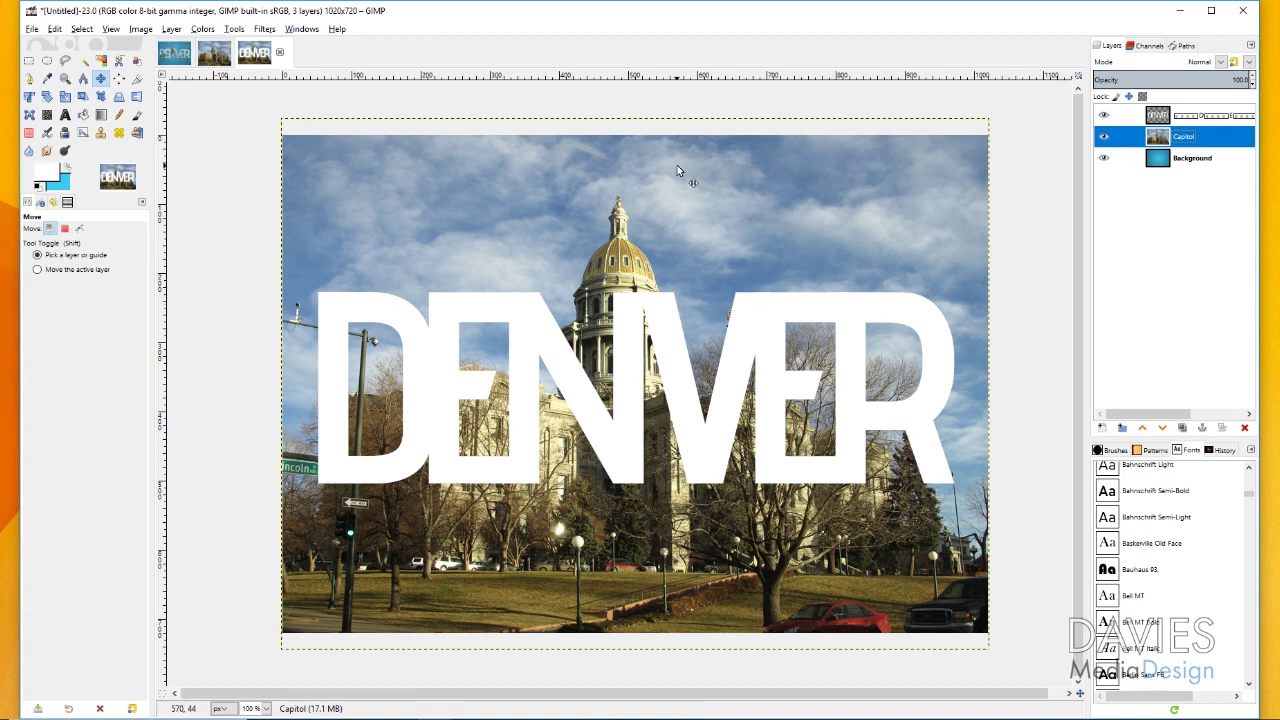
Adjust the Capitol layer with Brightness-Contrast, setting brightness to 21 and contrast to 12.
left_click(203, 29)
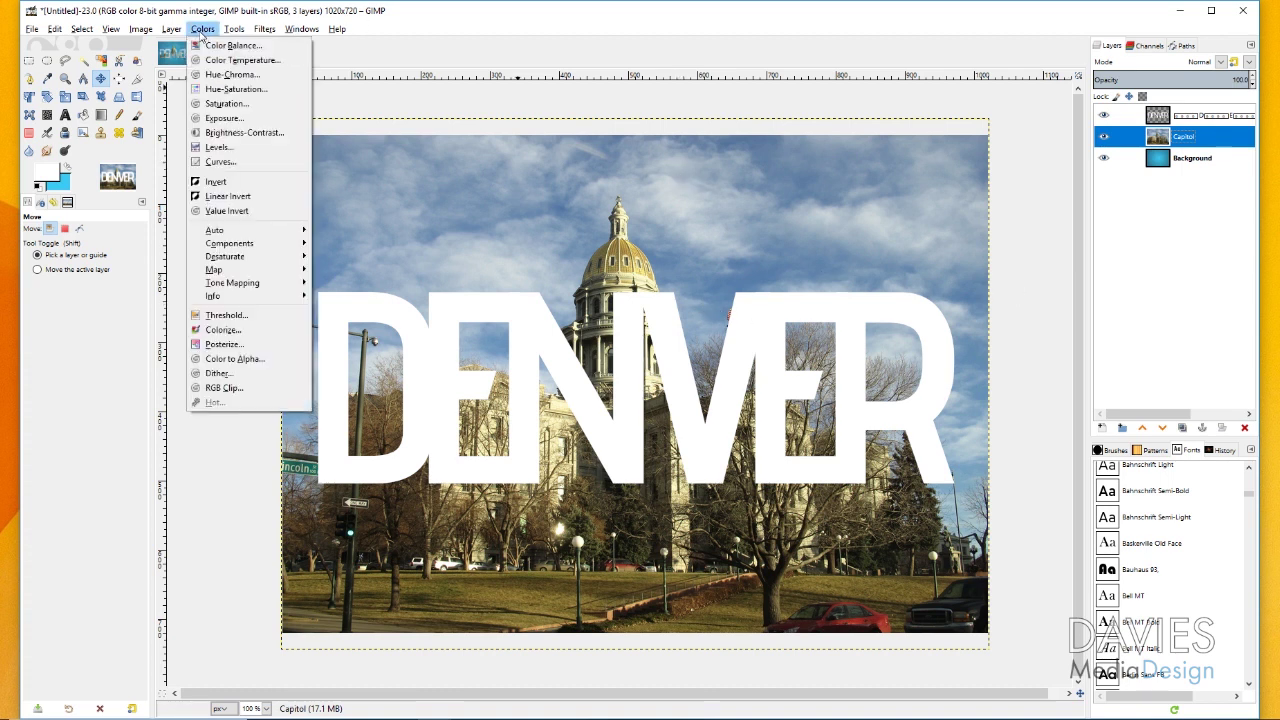
left_click(244, 132)
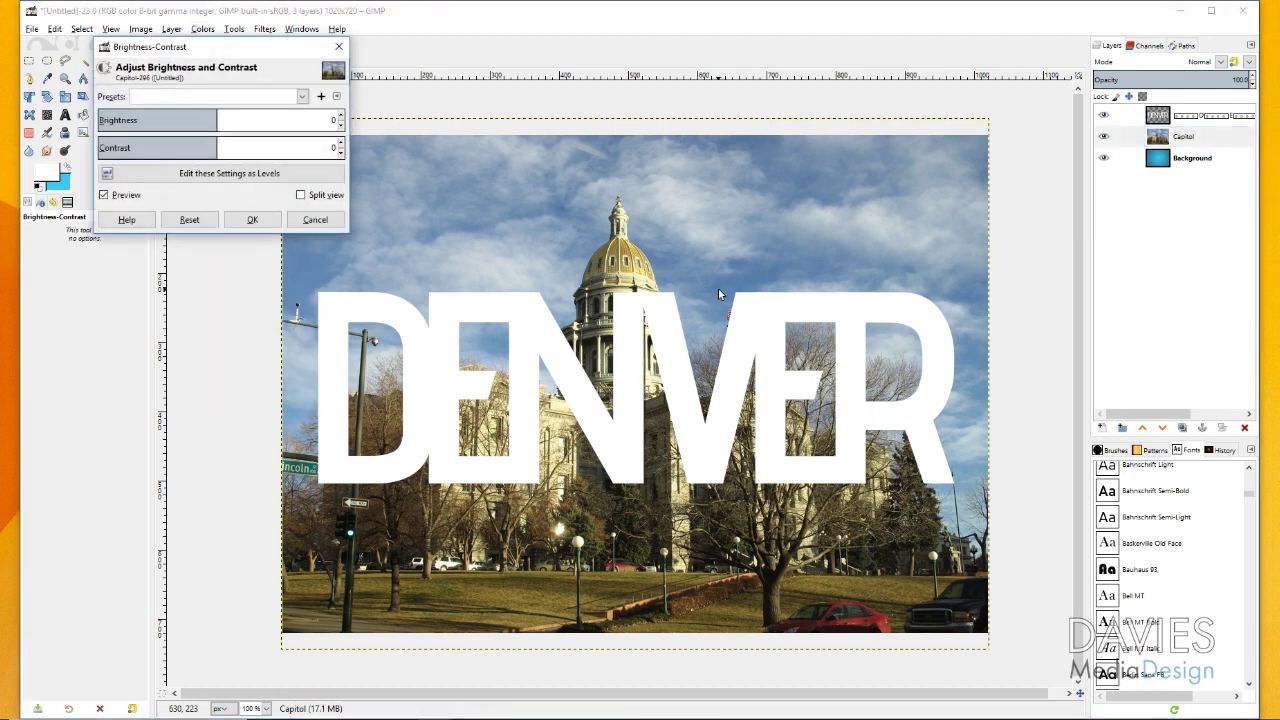
left_click_drag(218, 118, 229, 146)
left_click(218, 145)
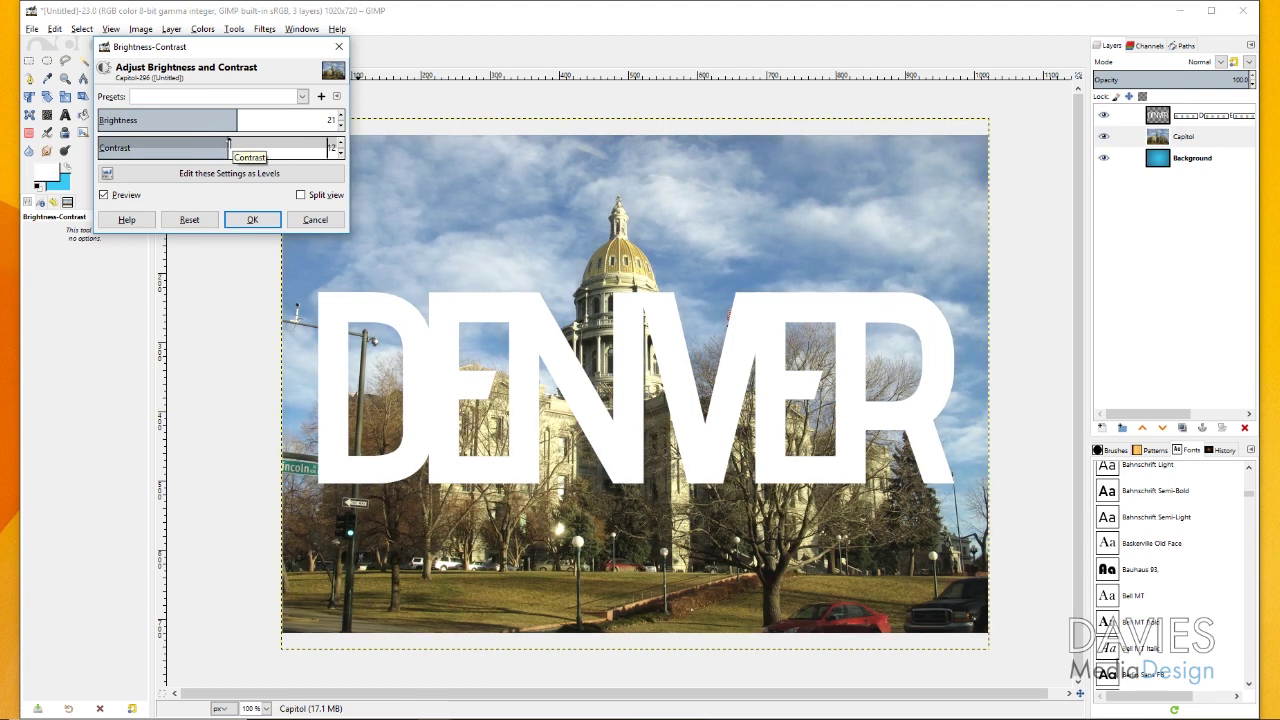
left_click(252, 219)
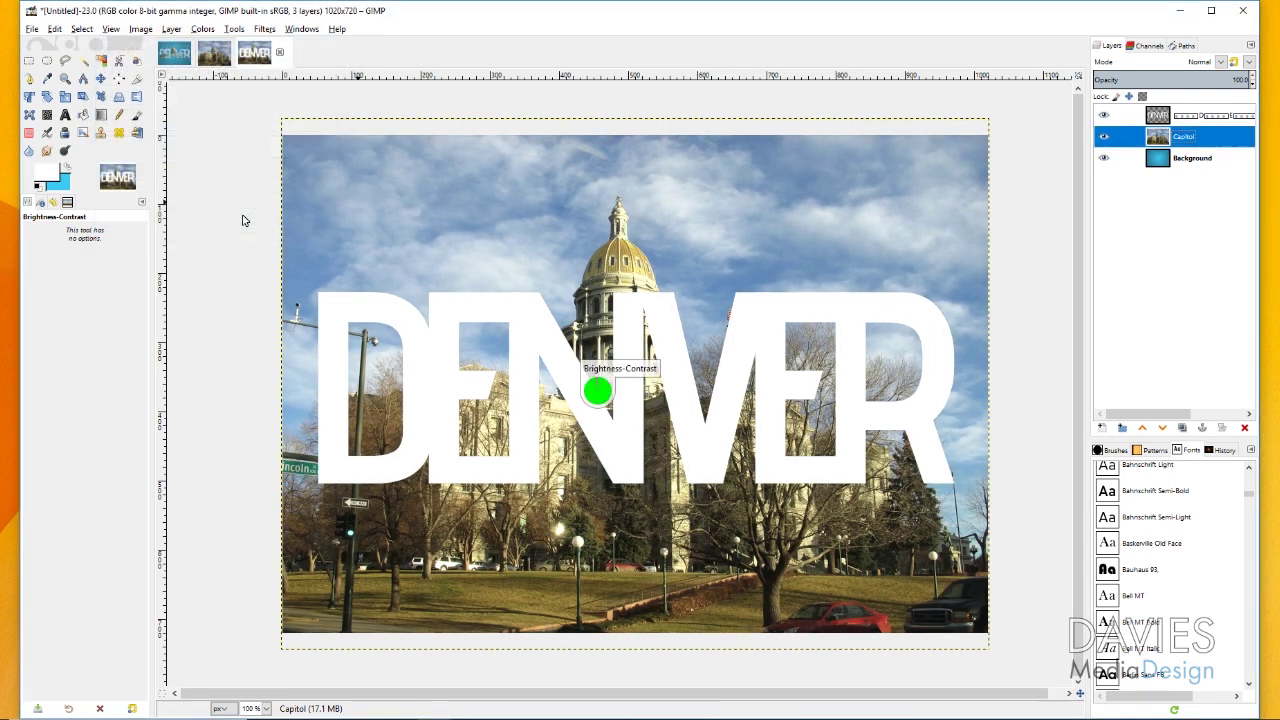
Adjust the Capitol layer's Levels with a black input of 6 and a gamma of 1.07, comparing the effect in split view.
left_click(206, 29)
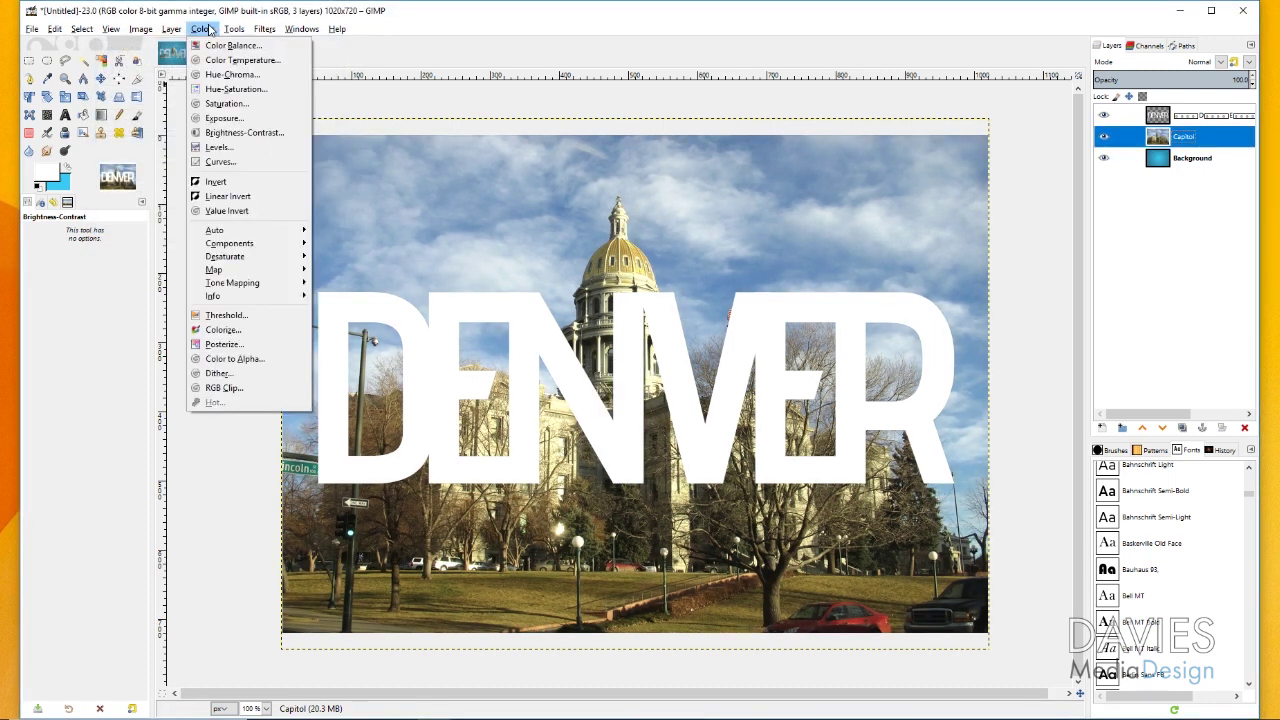
left_click(224, 147)
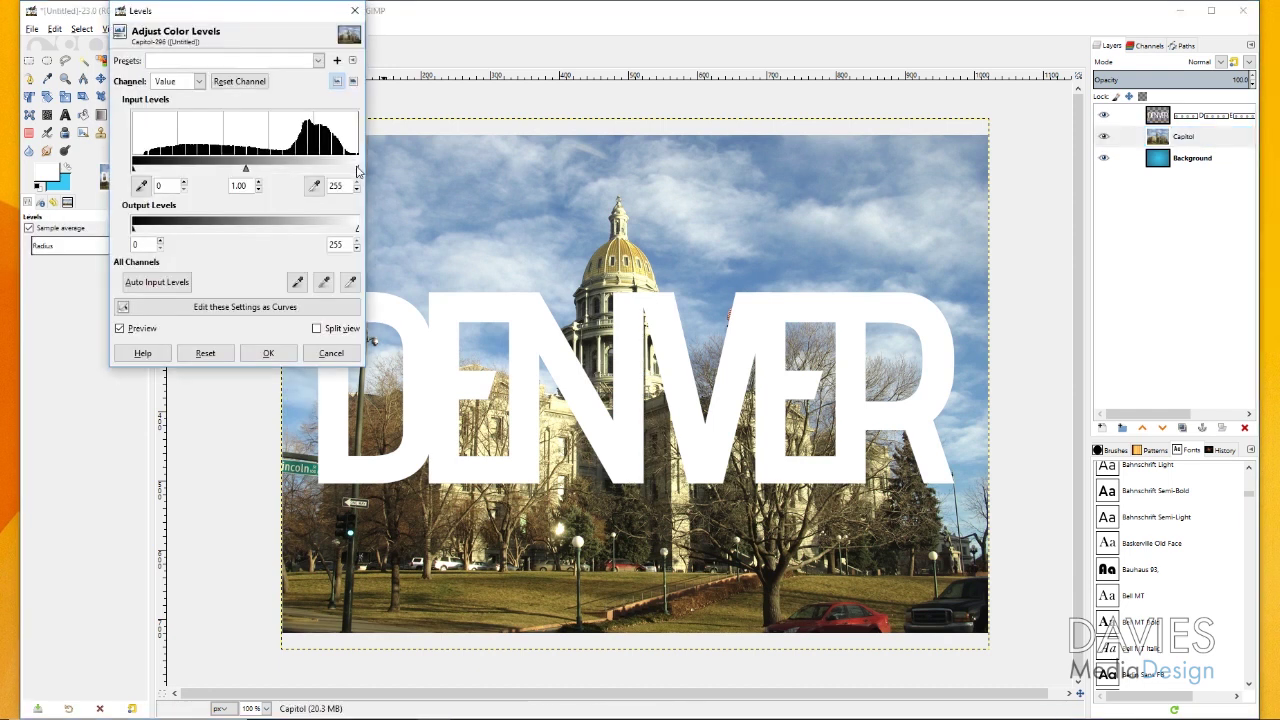
mouse_move(135, 170)
left_mouse_down()
mouse_move(160, 171)
mouse_move(139, 172)
left_mouse_up()
left_click_drag(249, 170, 247, 172)
left_click(317, 329)
left_click_drag(637, 191, 620, 192)
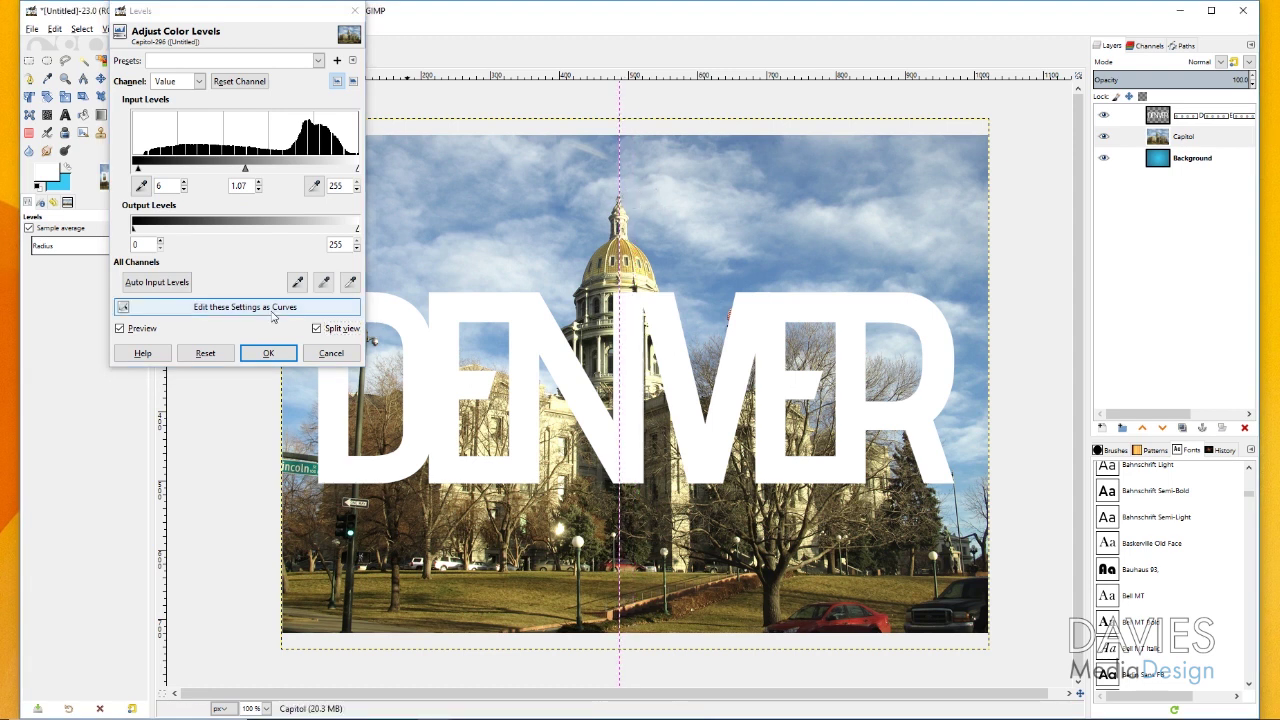
left_click(268, 353)
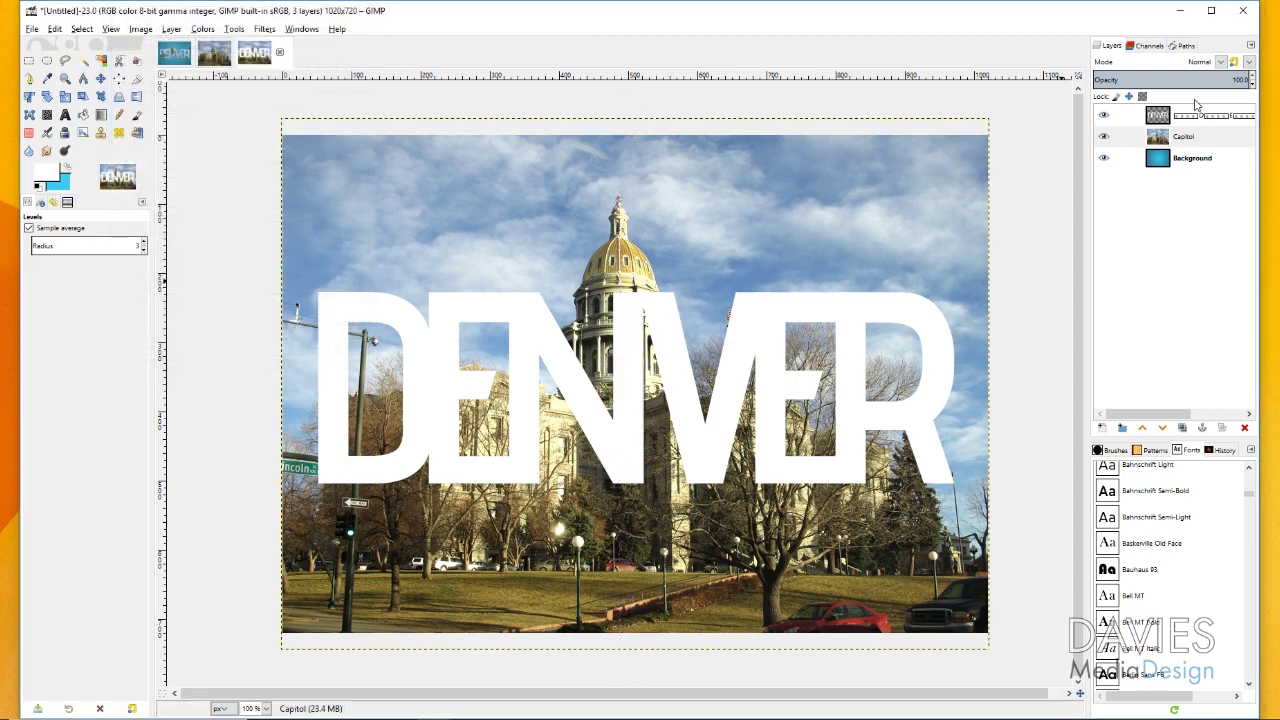
Sharpen the Capitol layer using Unsharp Mask with standard deviation 0.973 and scale 0.751, comparing the effect in split view.
left_click(1118, 136)
left_click(264, 29)
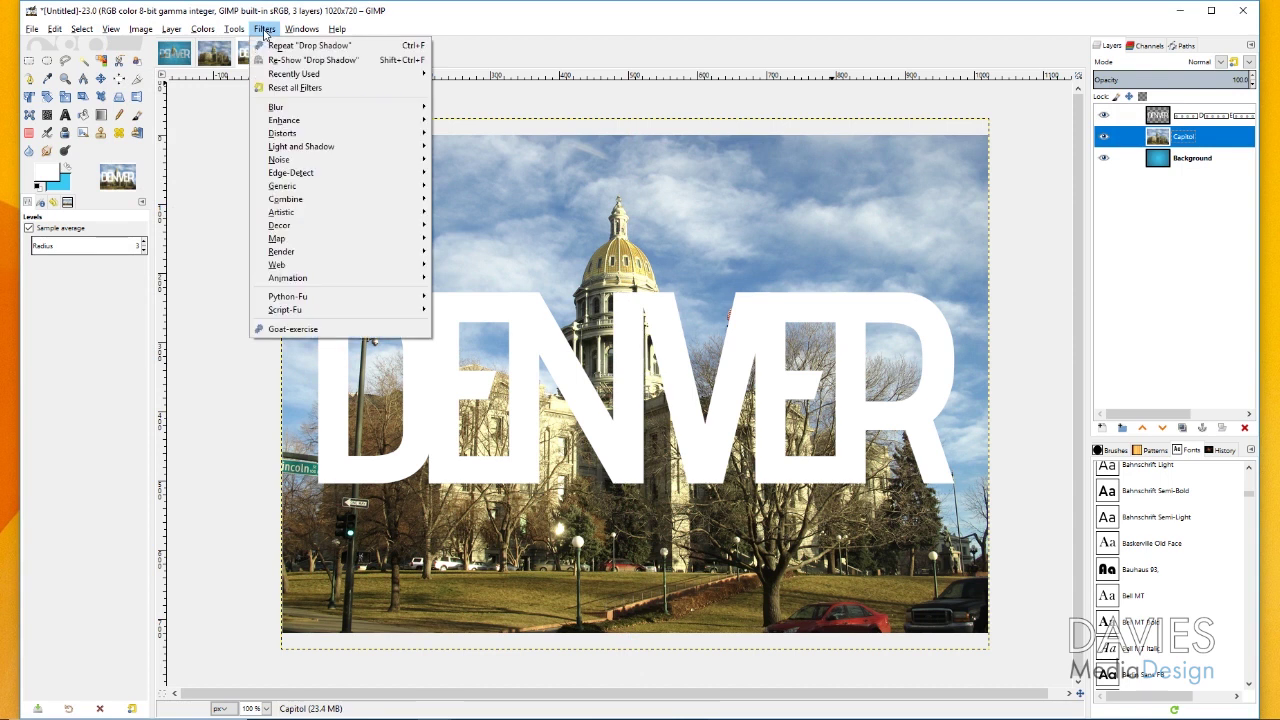
mouse_move(295, 121)
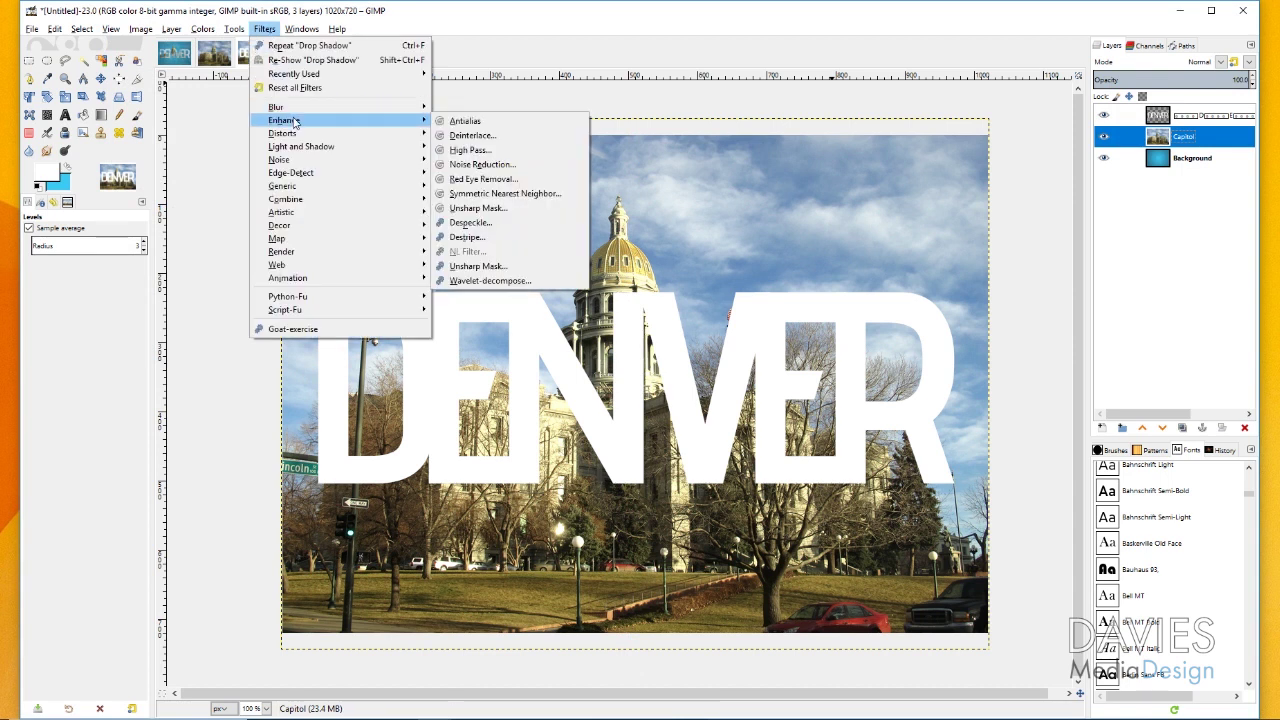
left_click(478, 207)
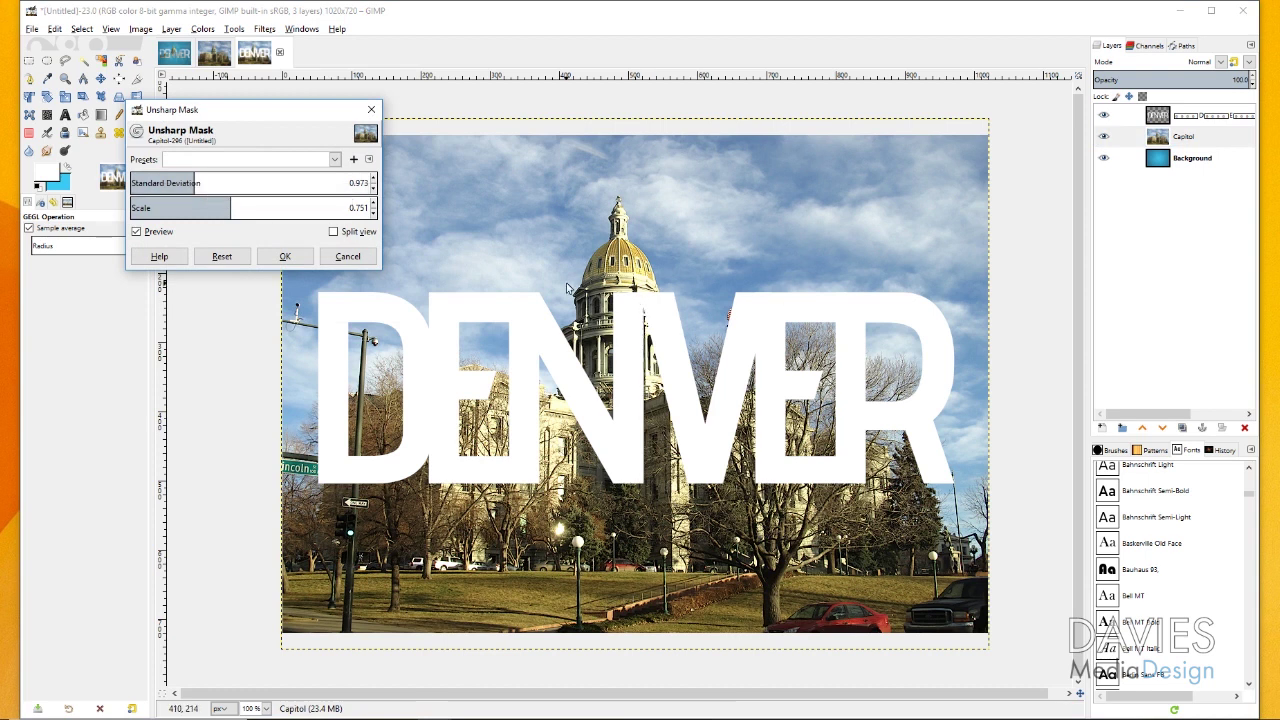
left_click(333, 232)
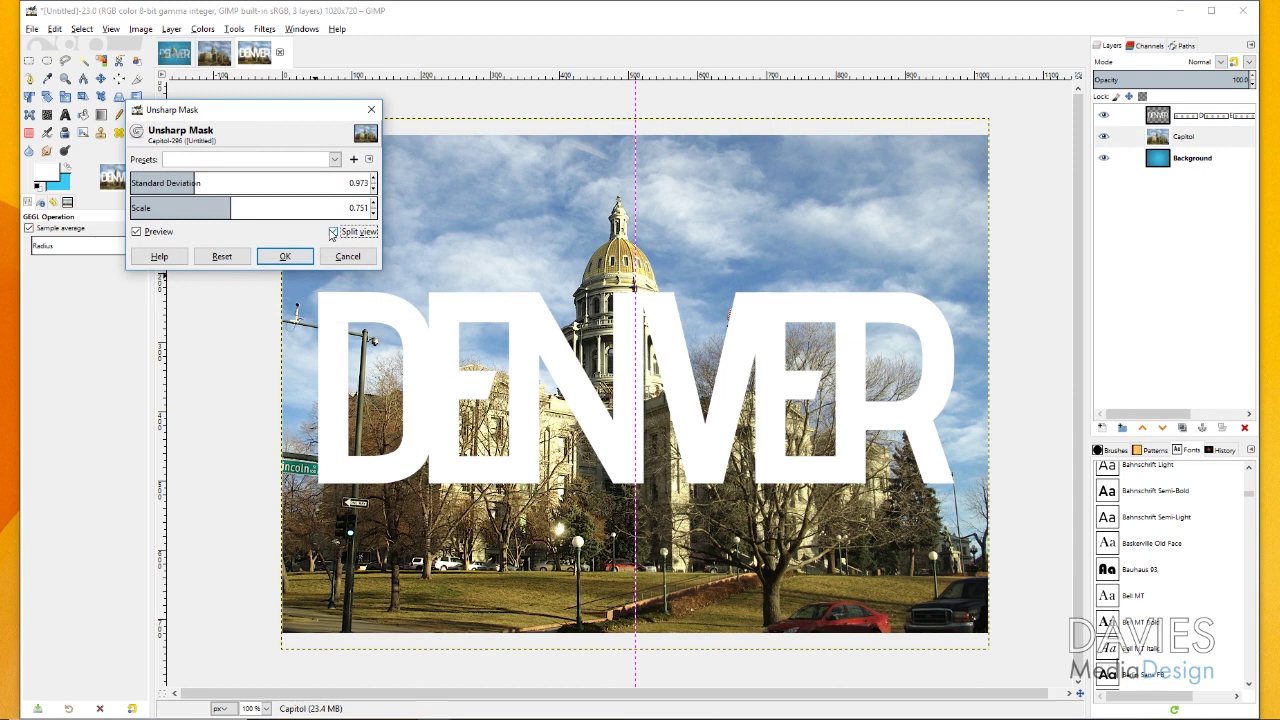
left_click(285, 257)
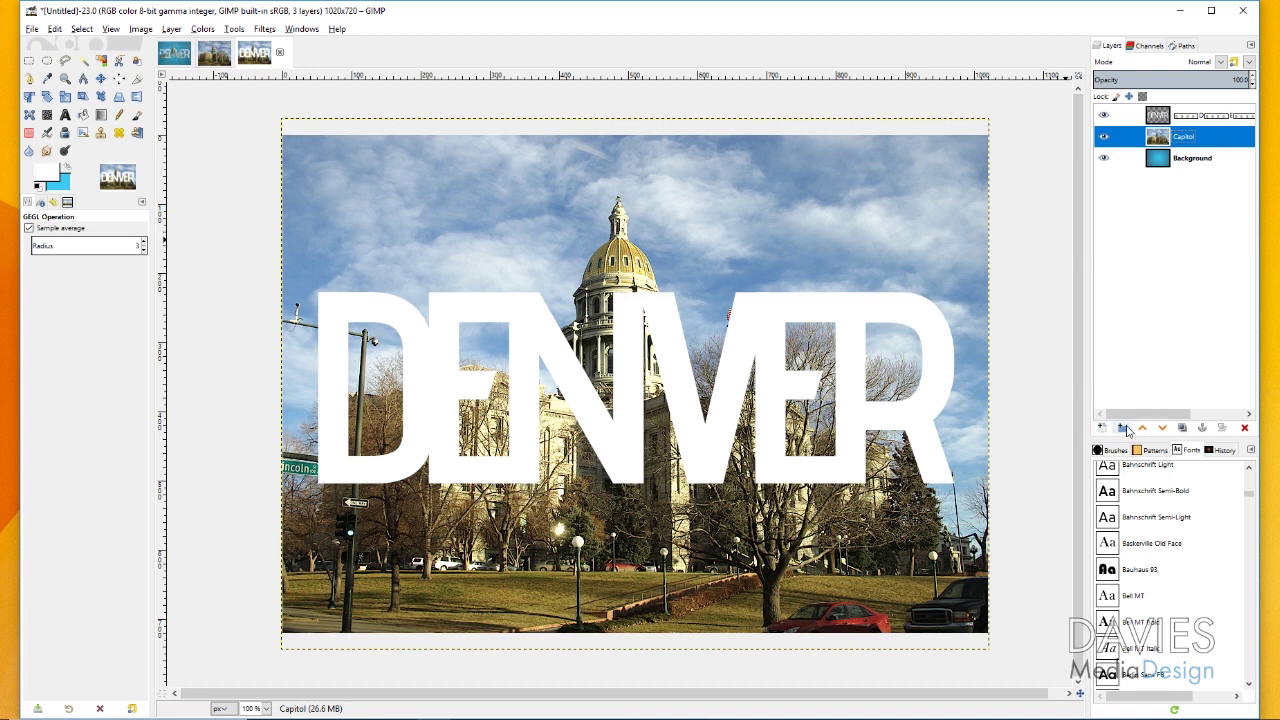
Duplicate the Capitol layer twice and the DENVER text layer once.
double_click(1182, 428)
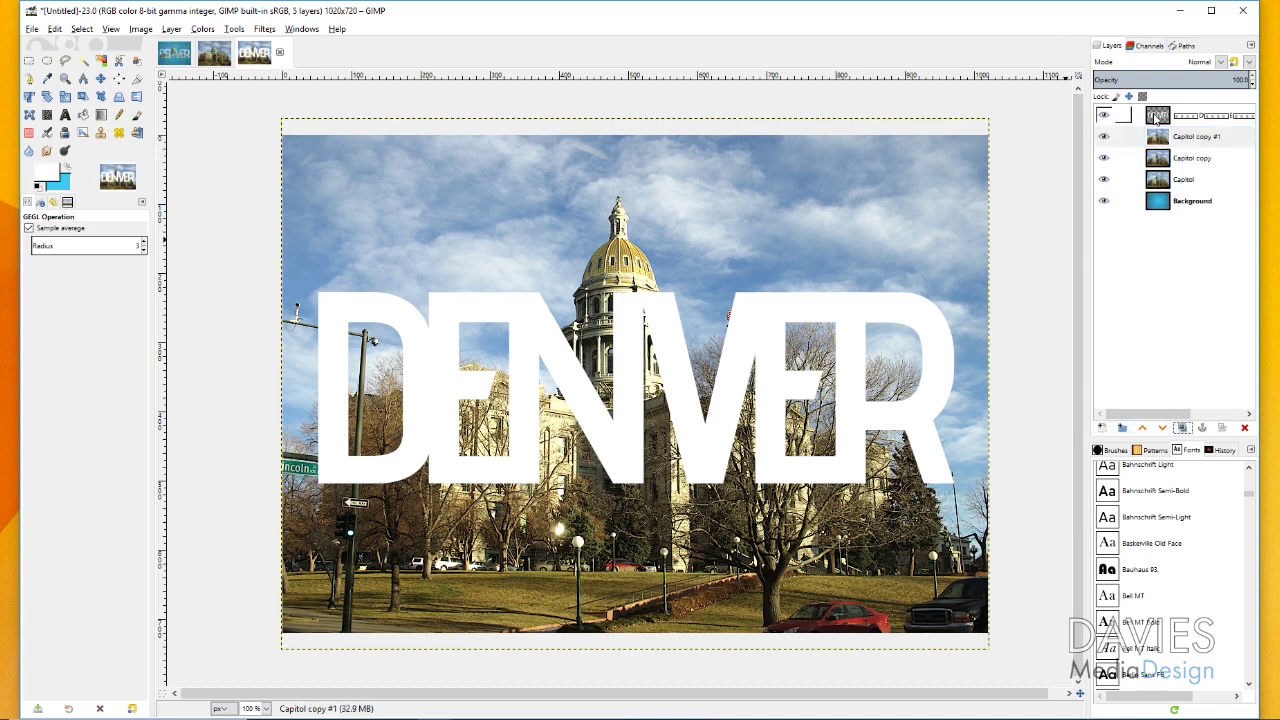
left_click(1155, 118)
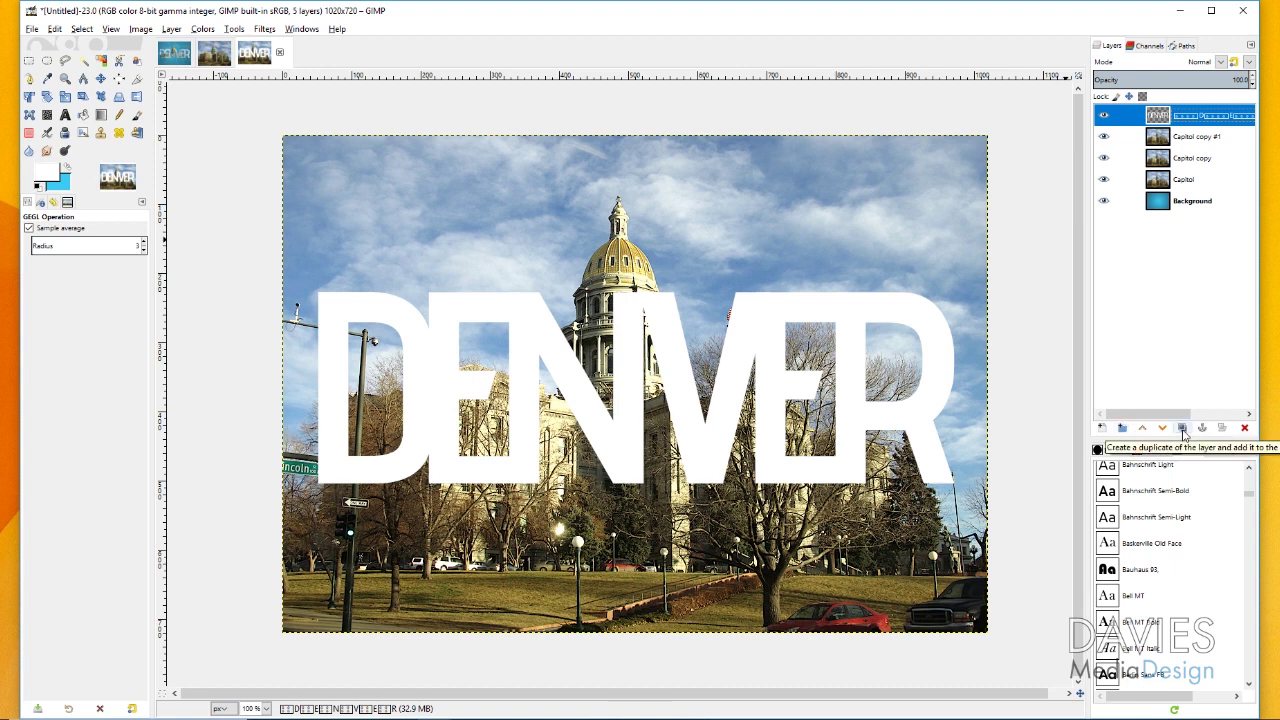
left_click(1183, 429)
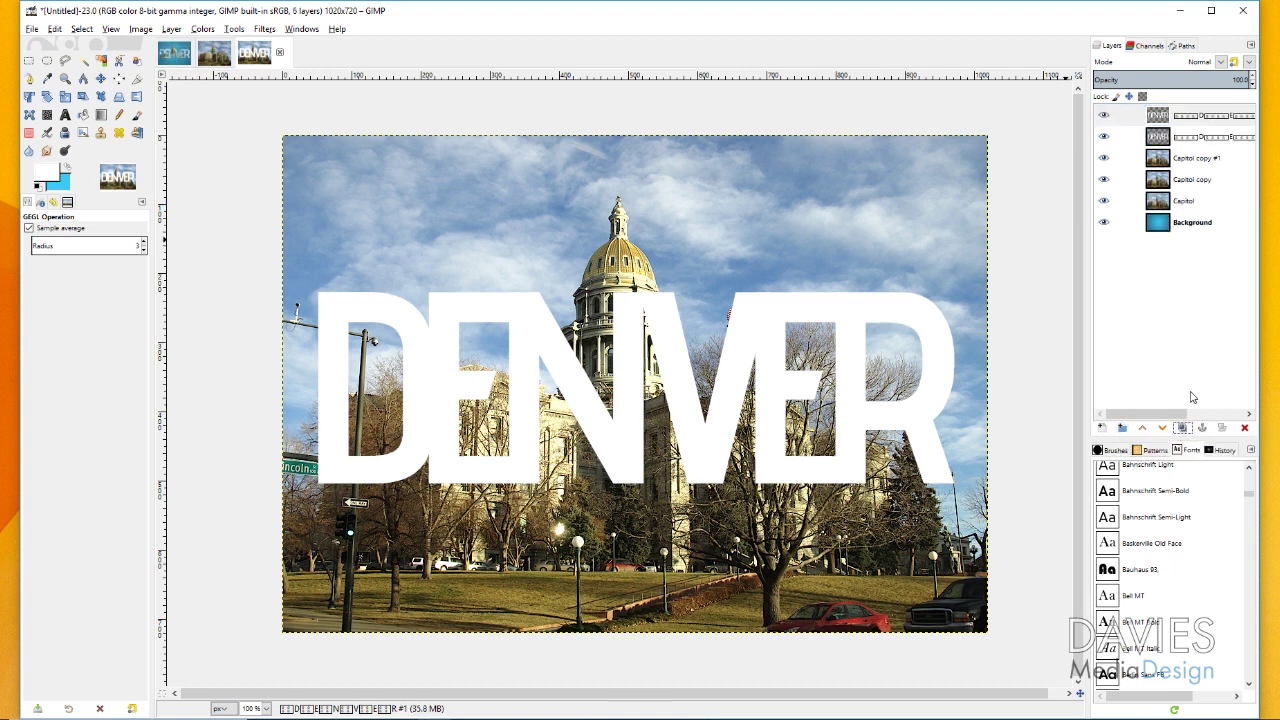
Hide the lower DENVER text layer, the Capitol copy layer and the original Capitol layer, keeping the topmost text layer active.
left_click(1166, 136)
left_click(1163, 118)
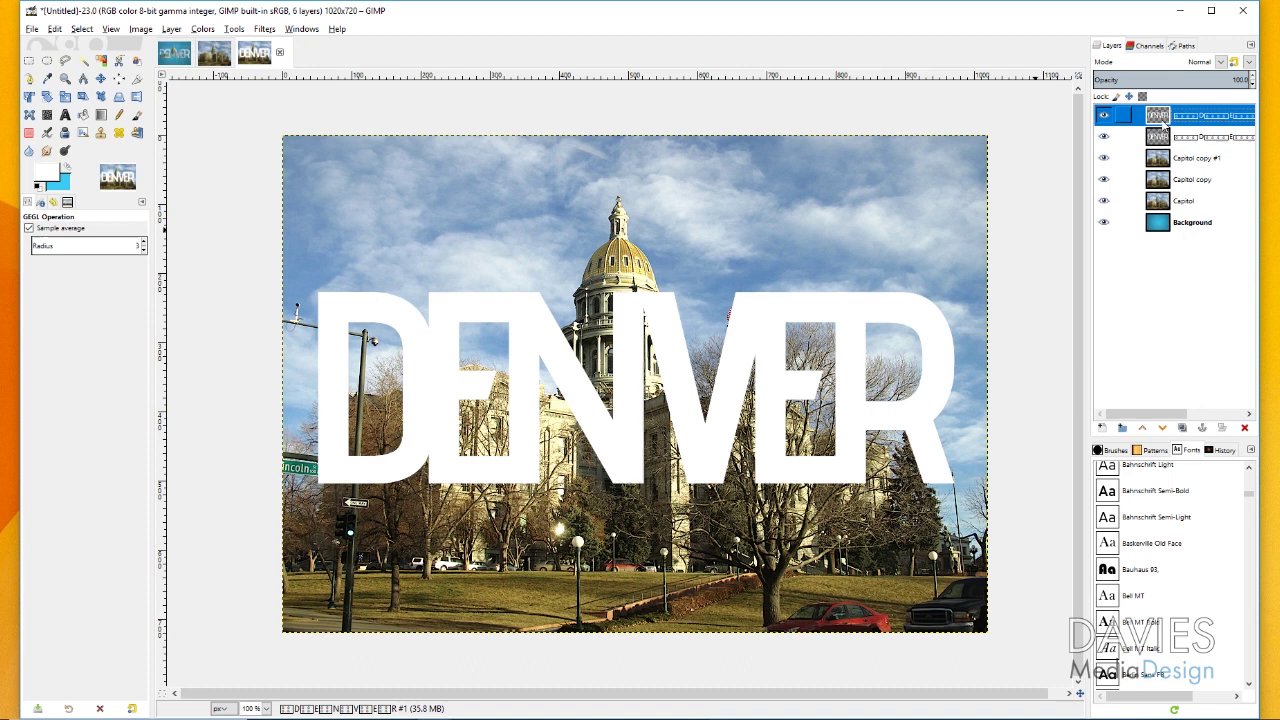
left_click(1104, 136)
left_click(1104, 179)
left_click(1104, 201)
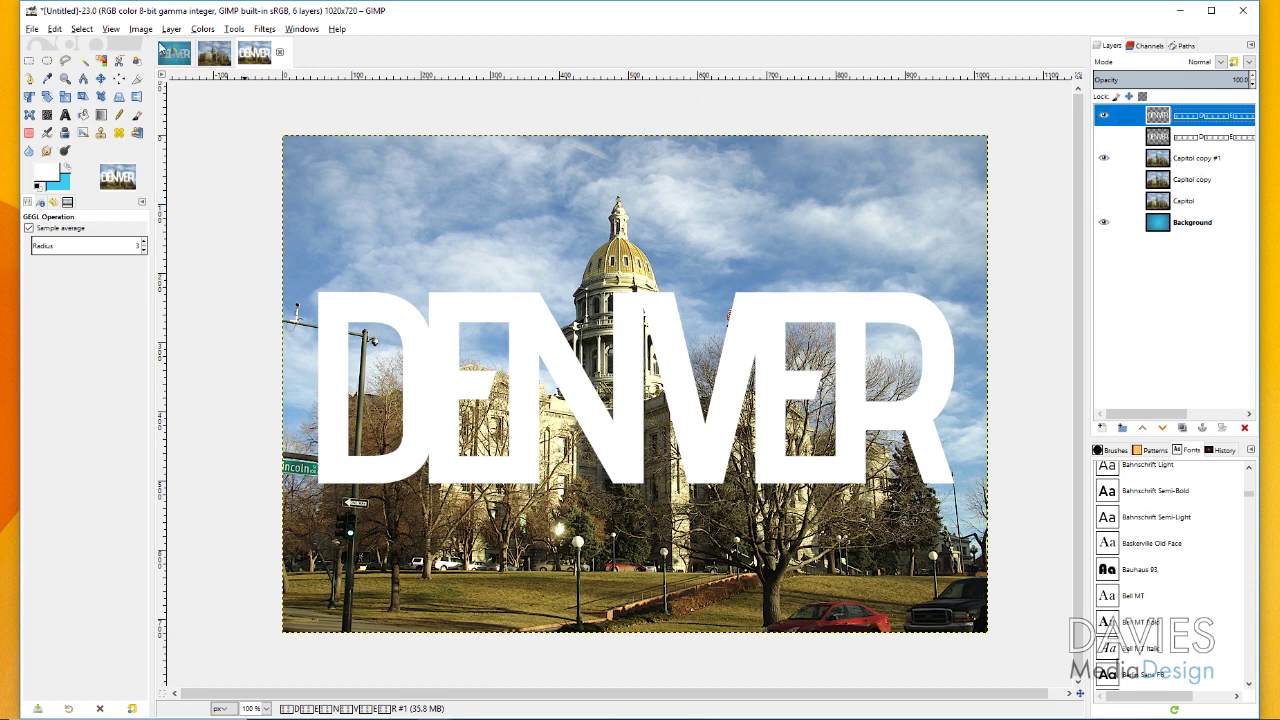
Create a selection from the visible DENVER text layer's alpha and invert it to cover everything outside the letters.
left_click(171, 29)
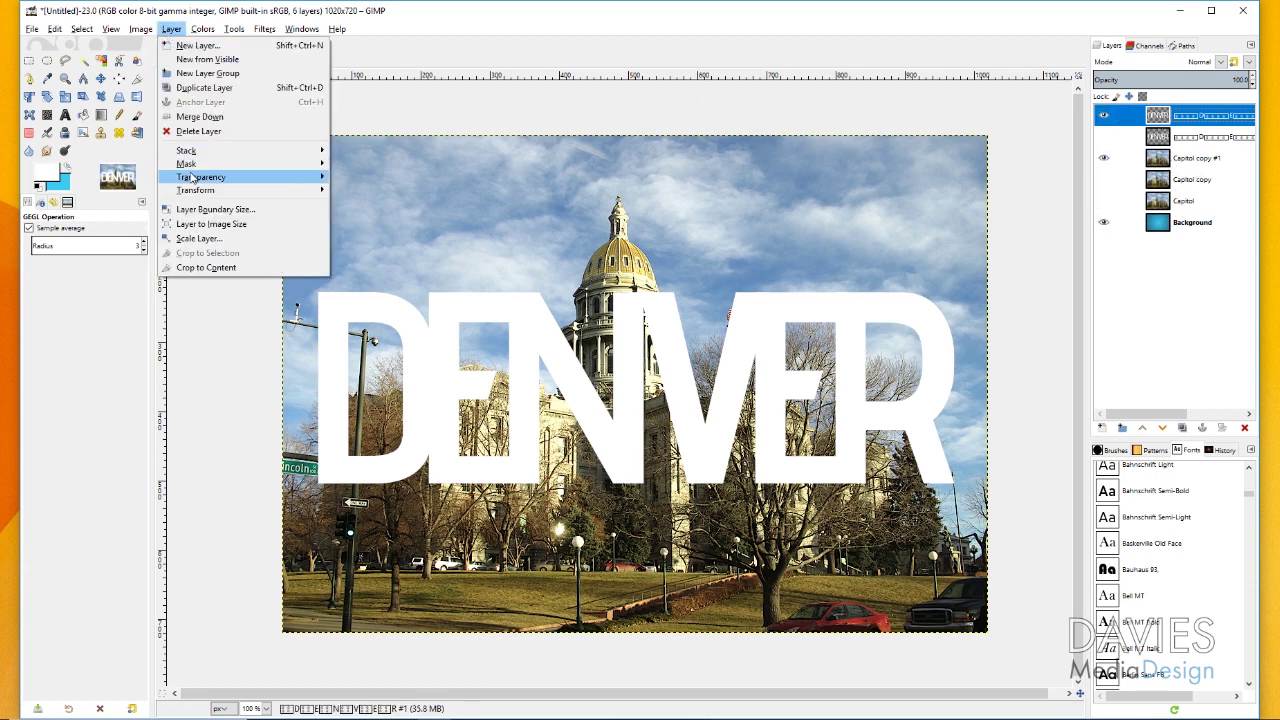
mouse_move(200, 177)
left_click(379, 258)
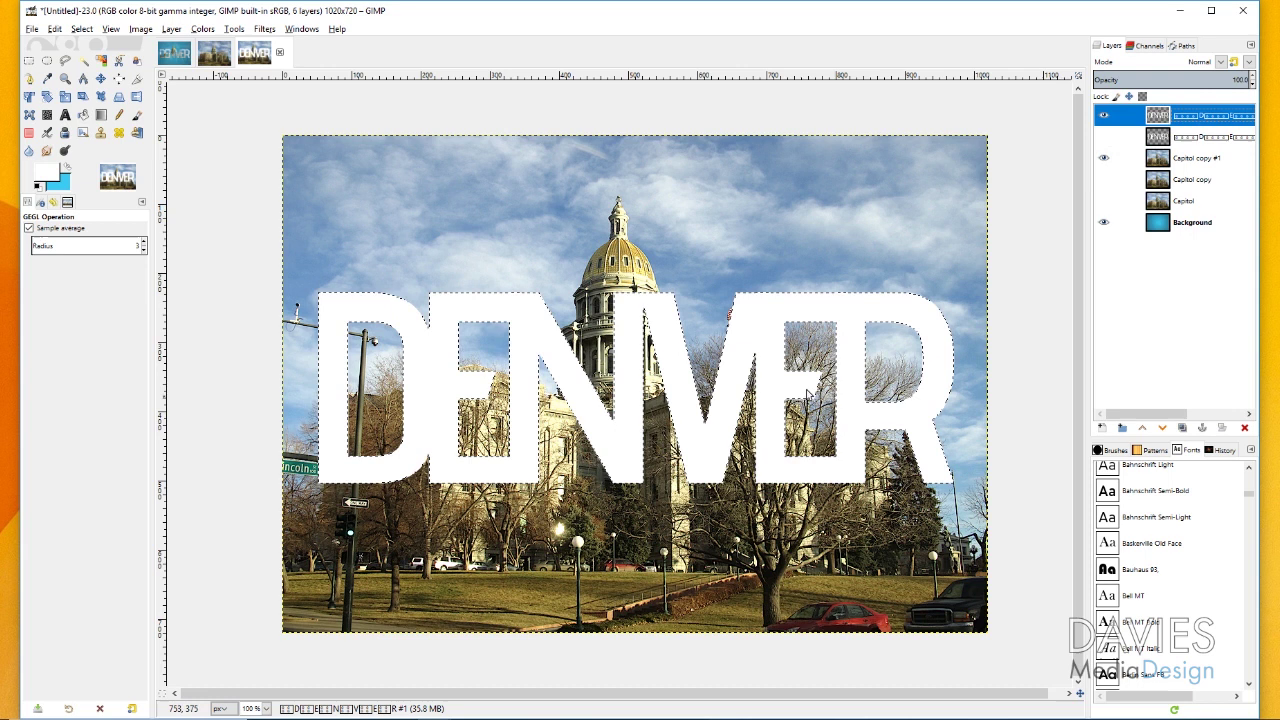
left_click(82, 29)
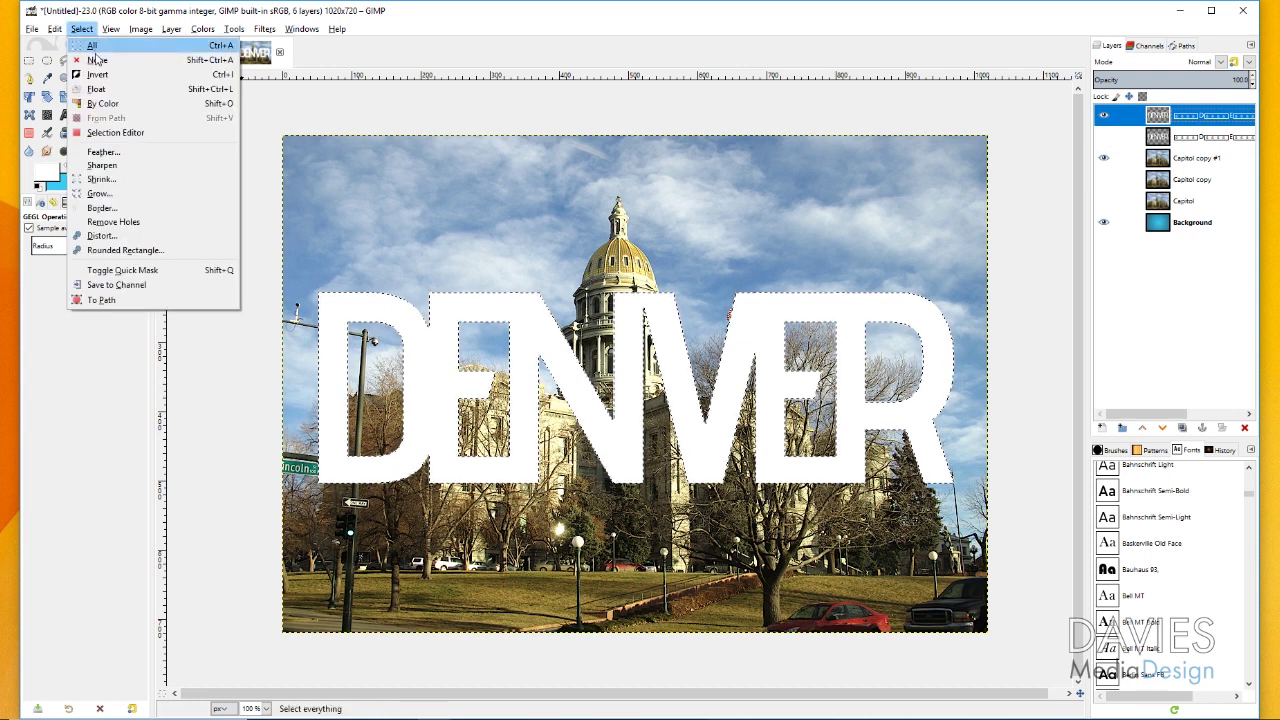
left_click(100, 72)
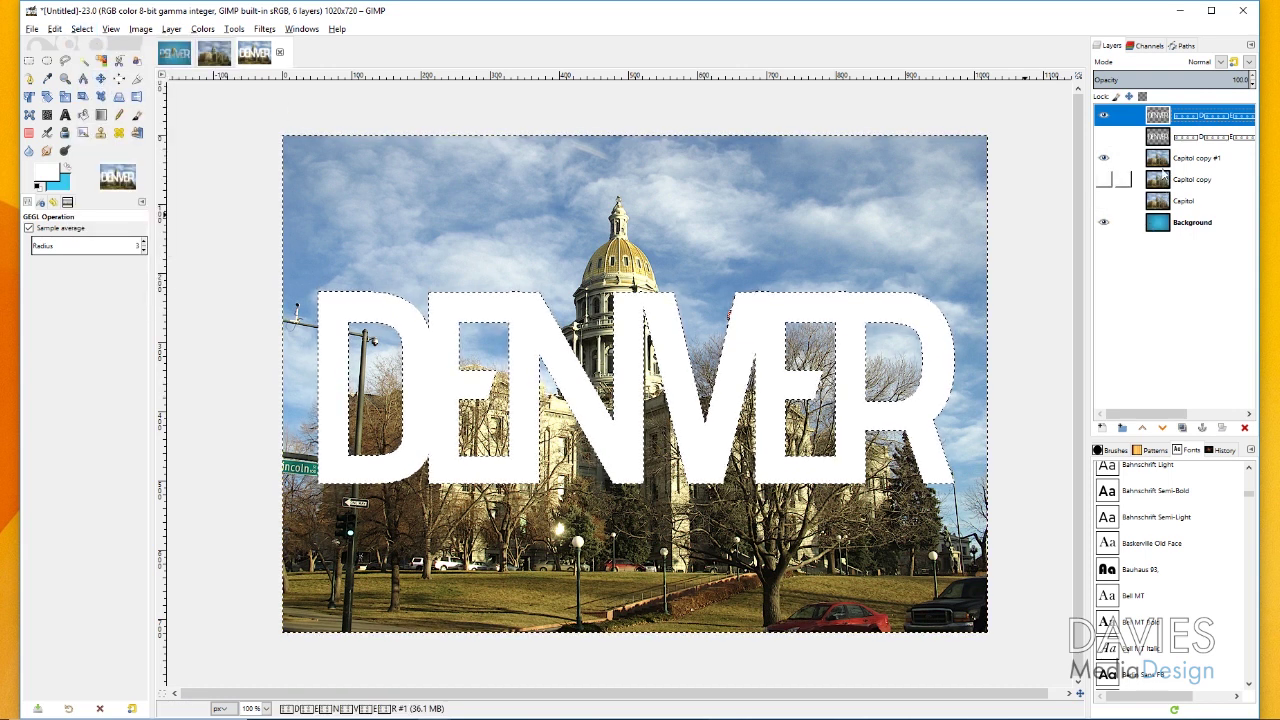
Delete the photo outside the letters from Capitol copy #1 and clear the selection, checking it with the white text briefly hidden.
left_click(1203, 160)
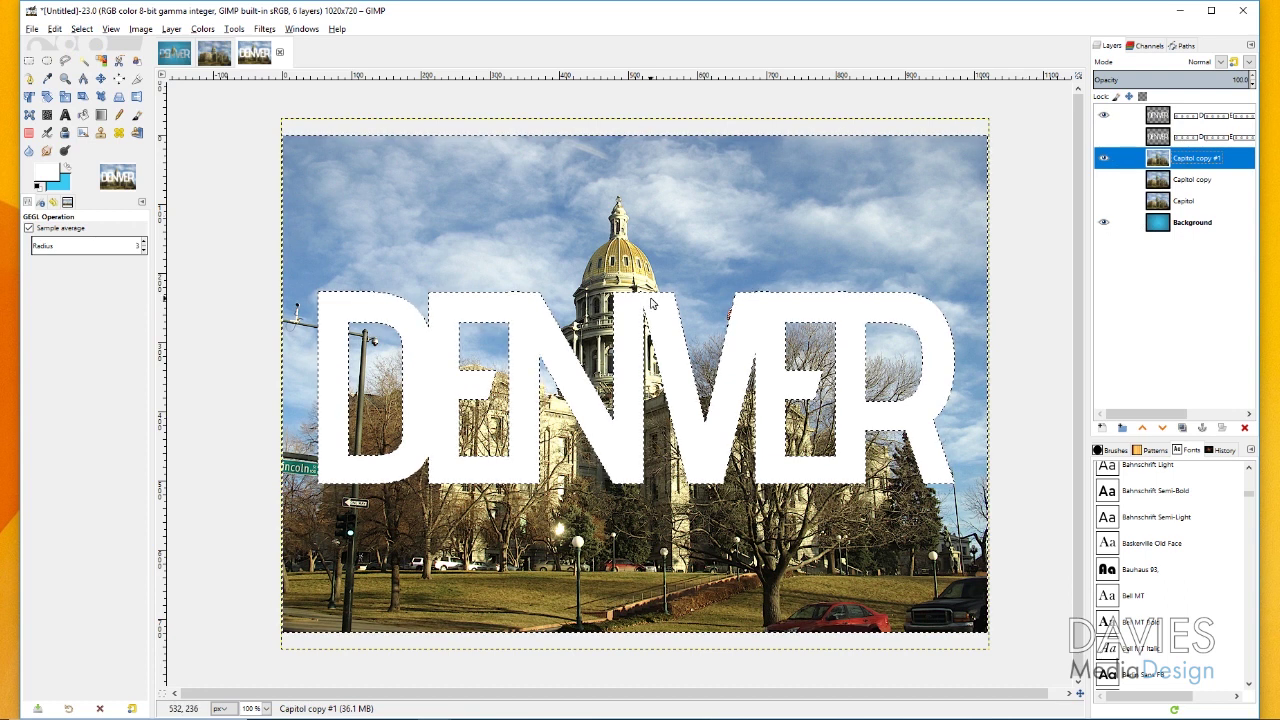
key("Delete")
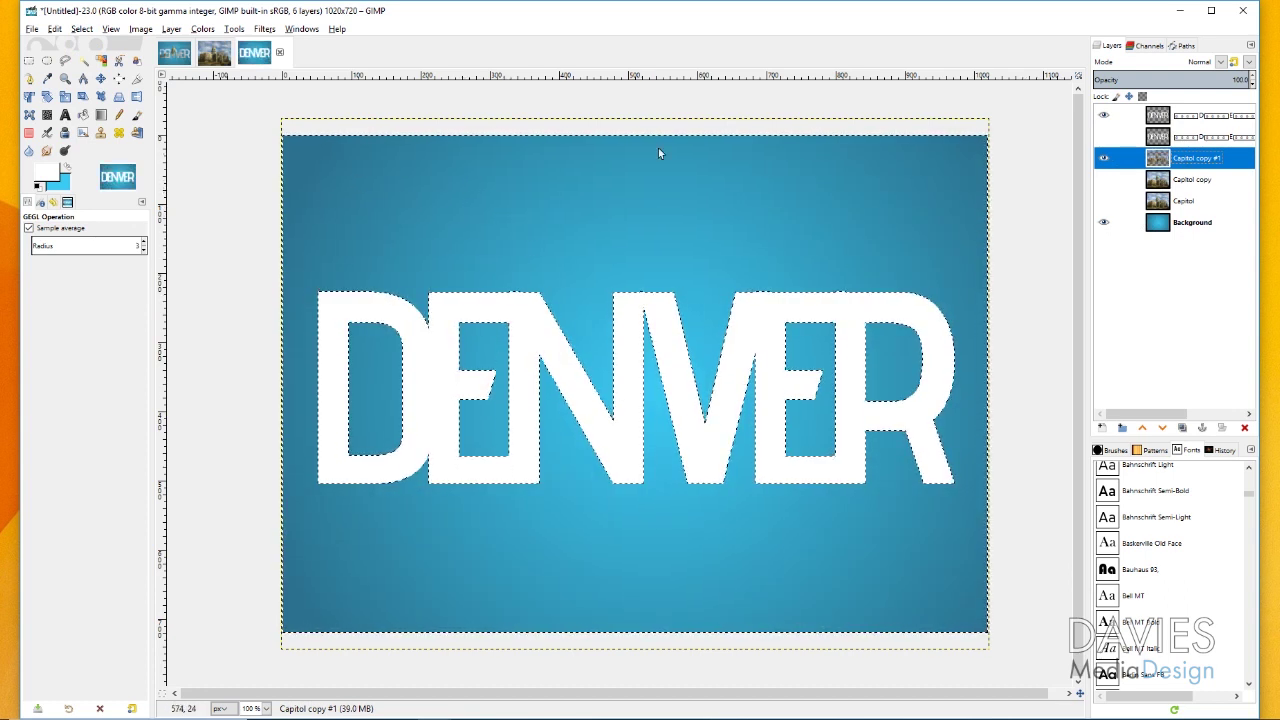
left_click(82, 29)
left_click(100, 59)
left_click(1104, 115)
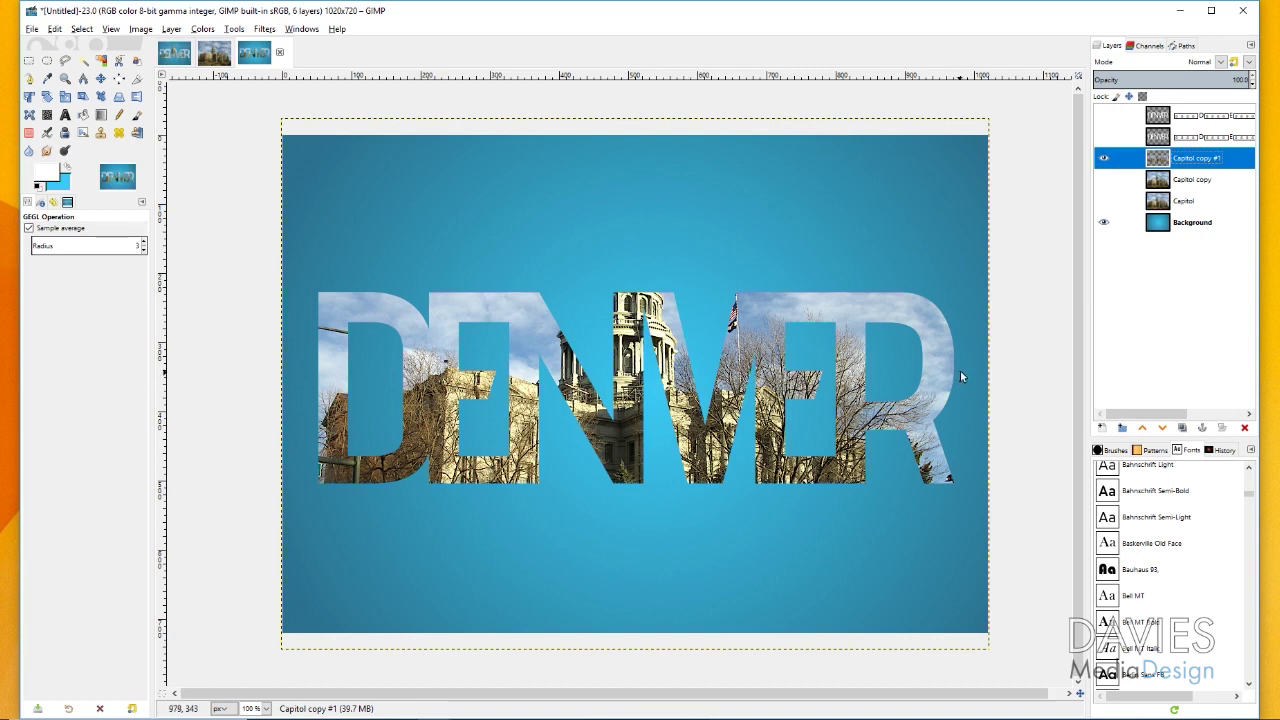
left_click(1104, 117)
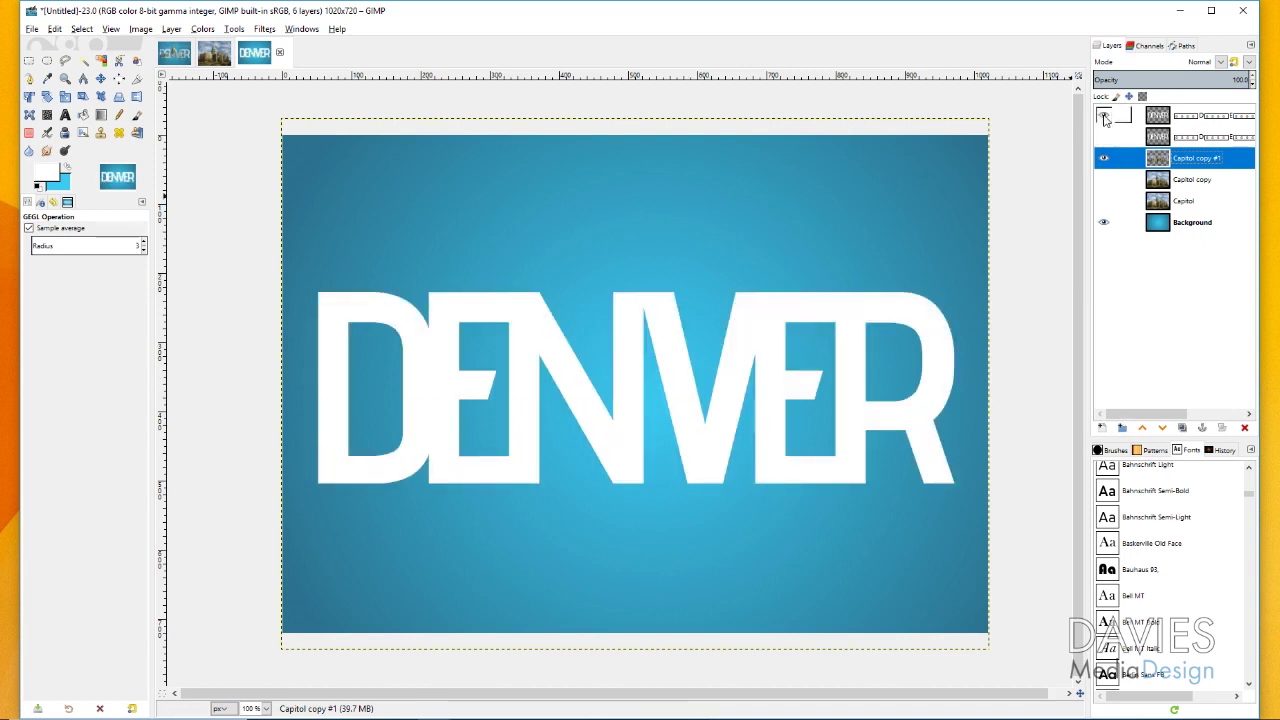
Hide the letter-shaped Capitol copy #1 layer and rename it as Capitol 3.
left_click(1104, 160)
double_click(1205, 160)
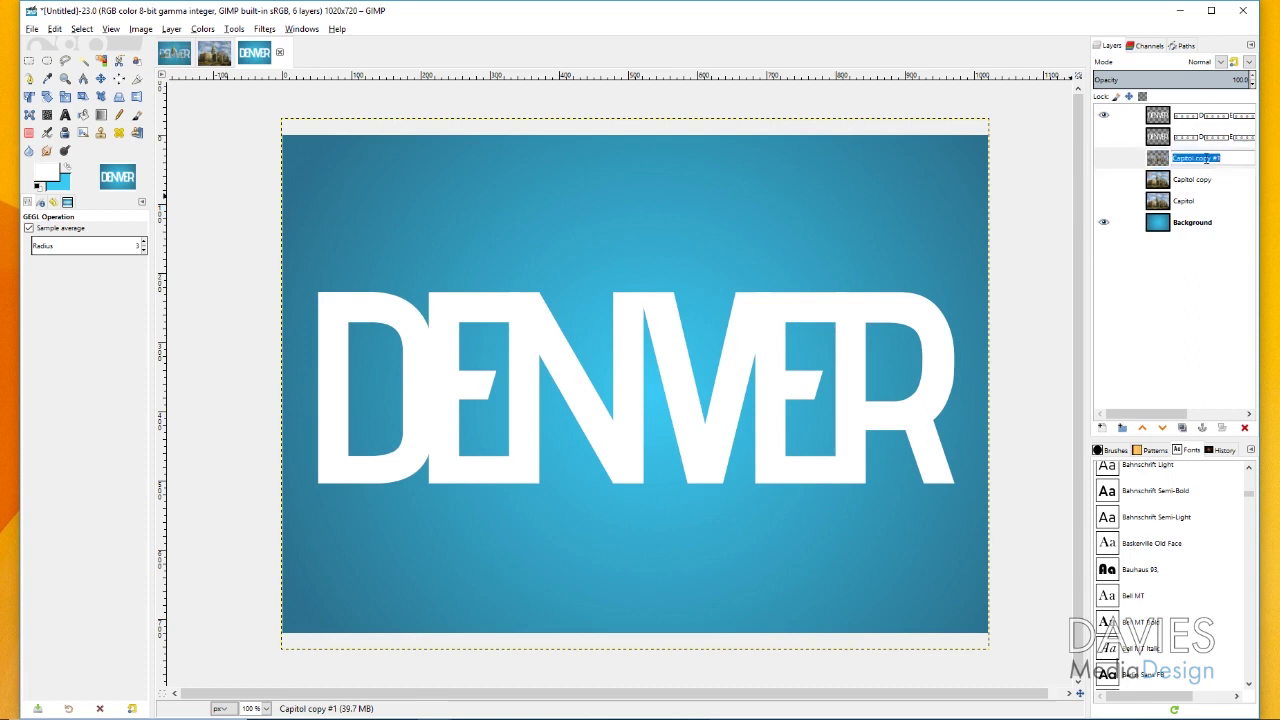
left_click_drag(1198, 157, 1225, 159)
key("Return")
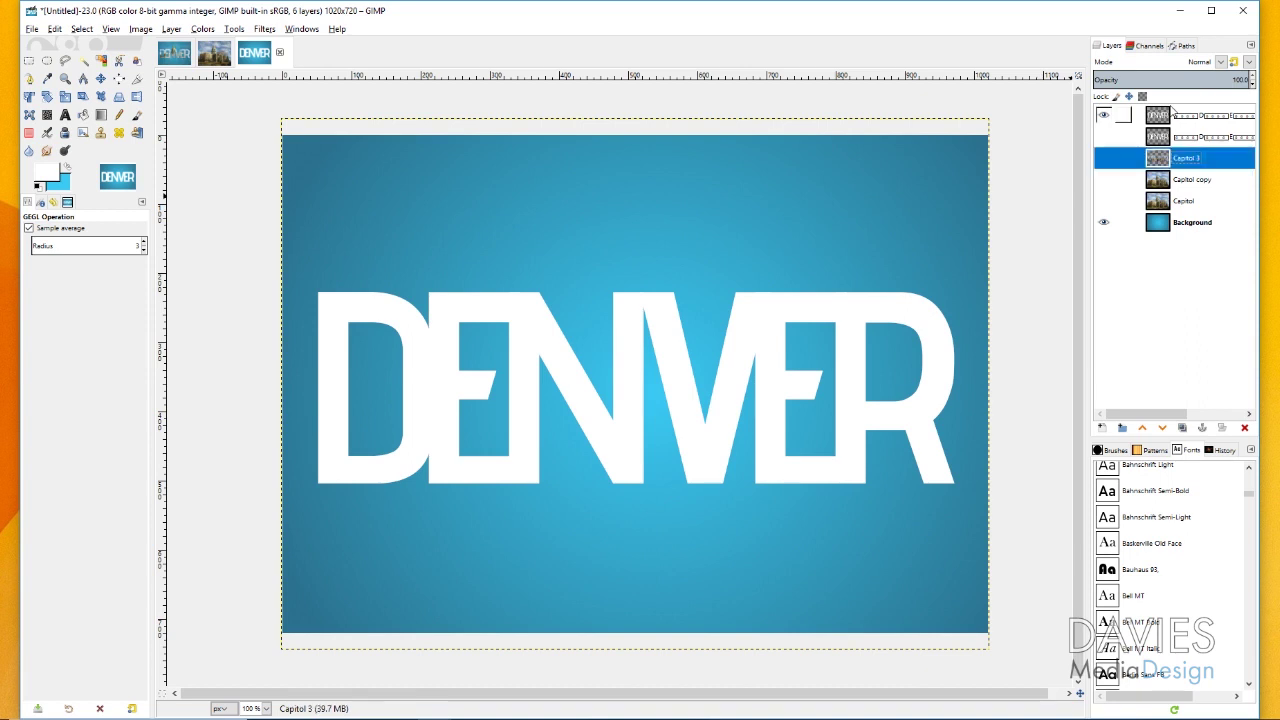
Rename the Capitol copy layer as Capitol 2 and make it visible.
double_click(1199, 178)
left_click(1199, 178)
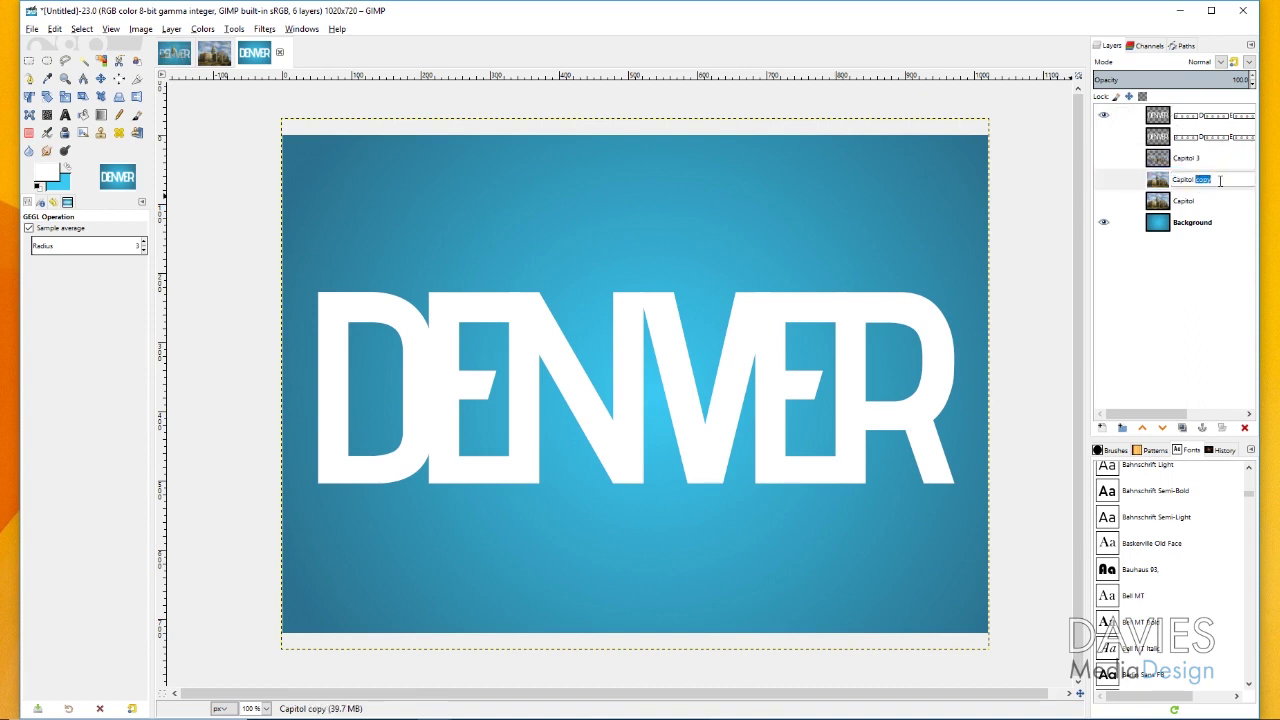
key("Return")
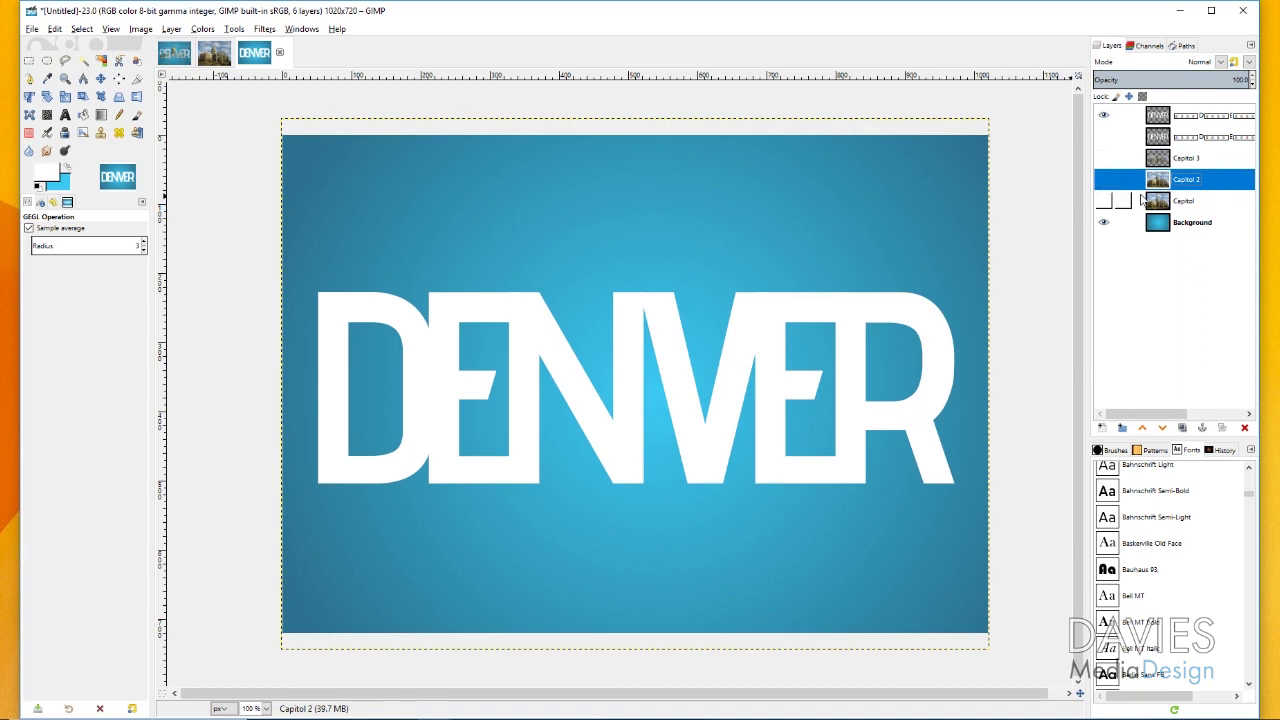
left_click(1104, 180)
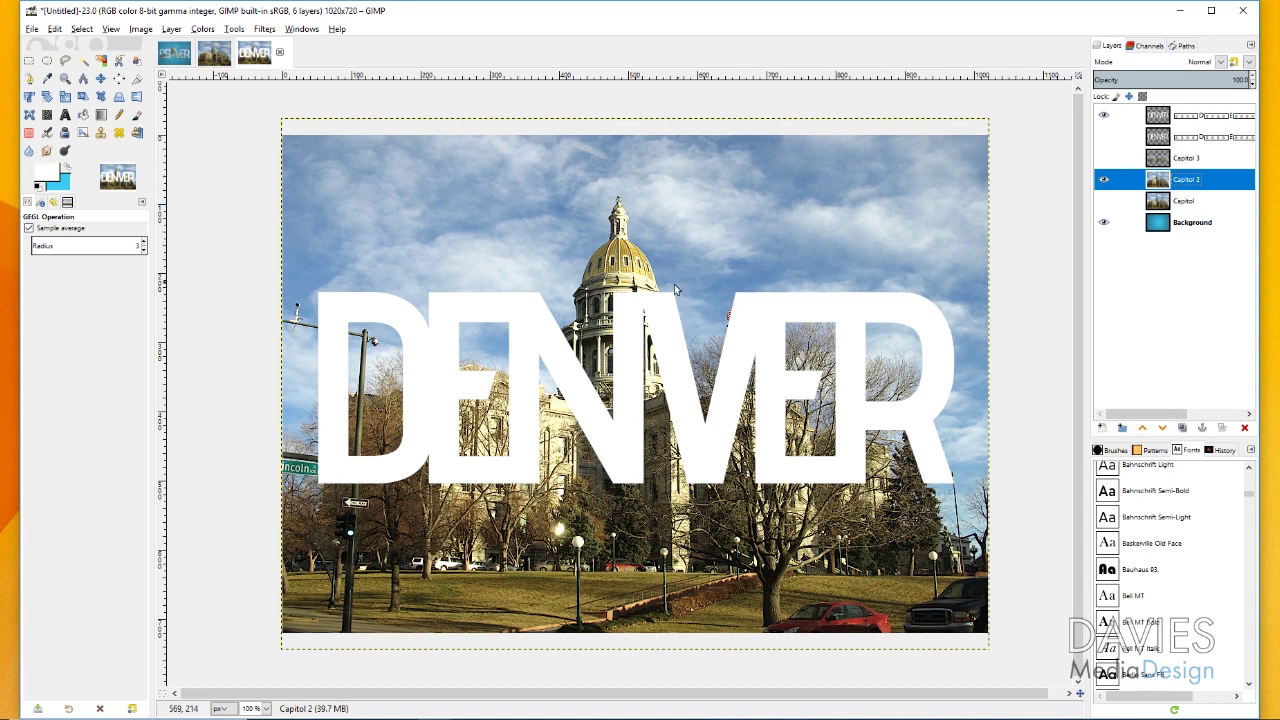
Add a layer mask initialized to White (full opacity) to the Capitol 2 layer.
right_click(1163, 183)
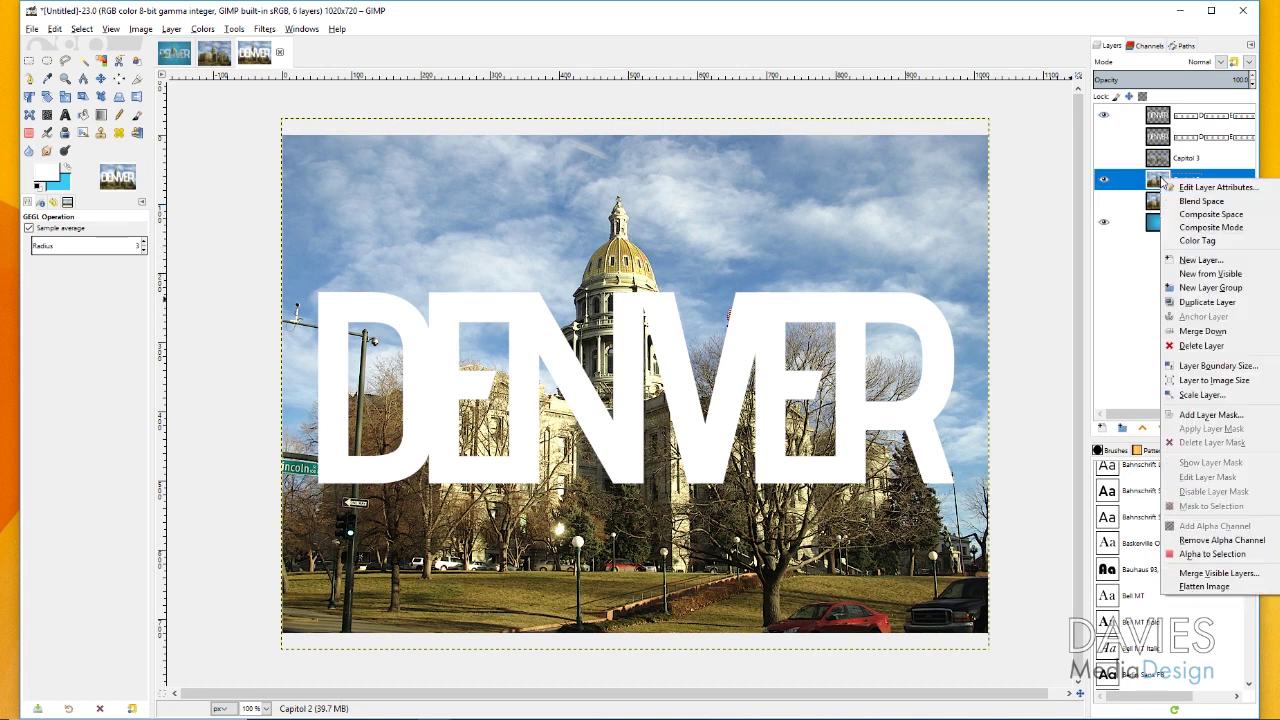
left_click(1242, 414)
left_click_drag(1157, 311, 1056, 203)
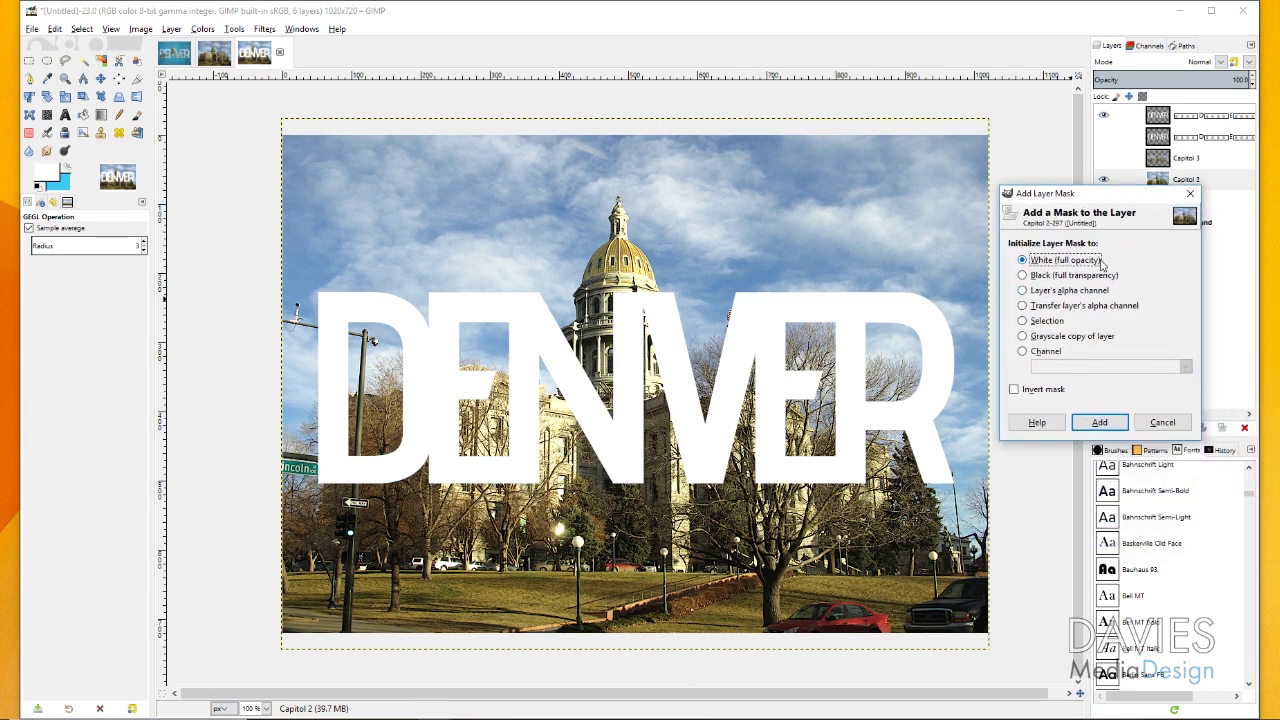
left_click(1101, 424)
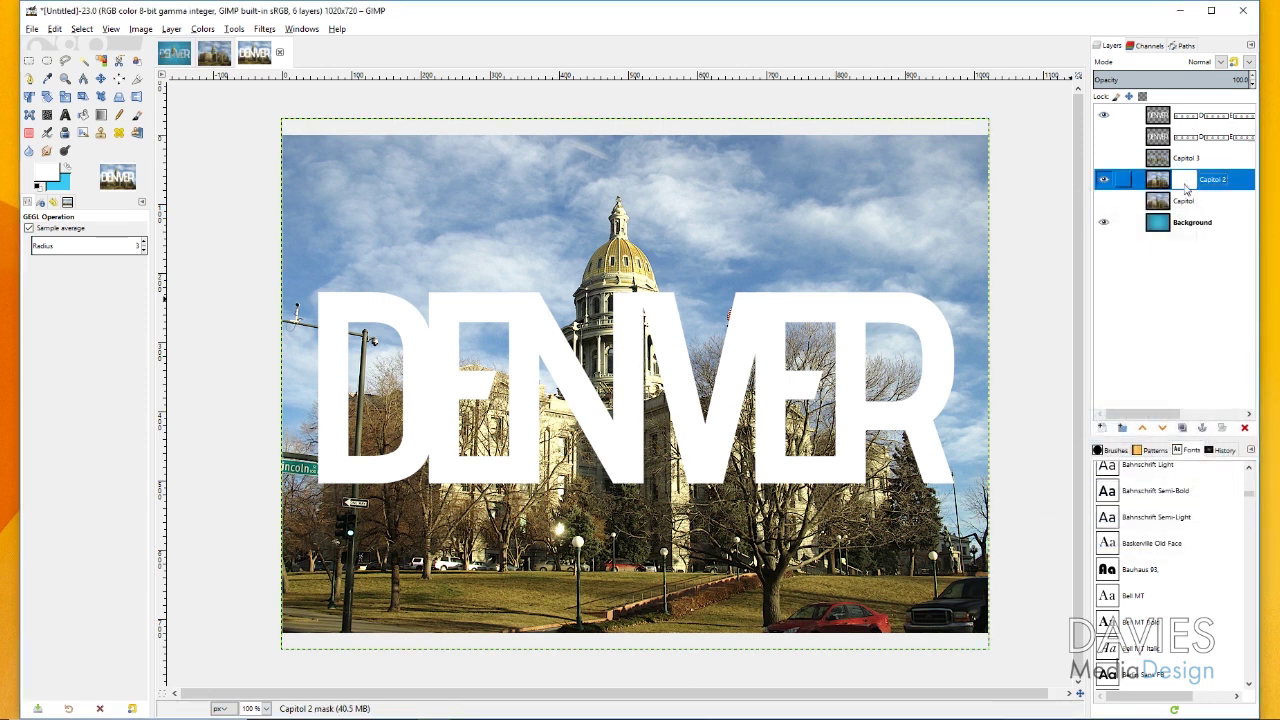
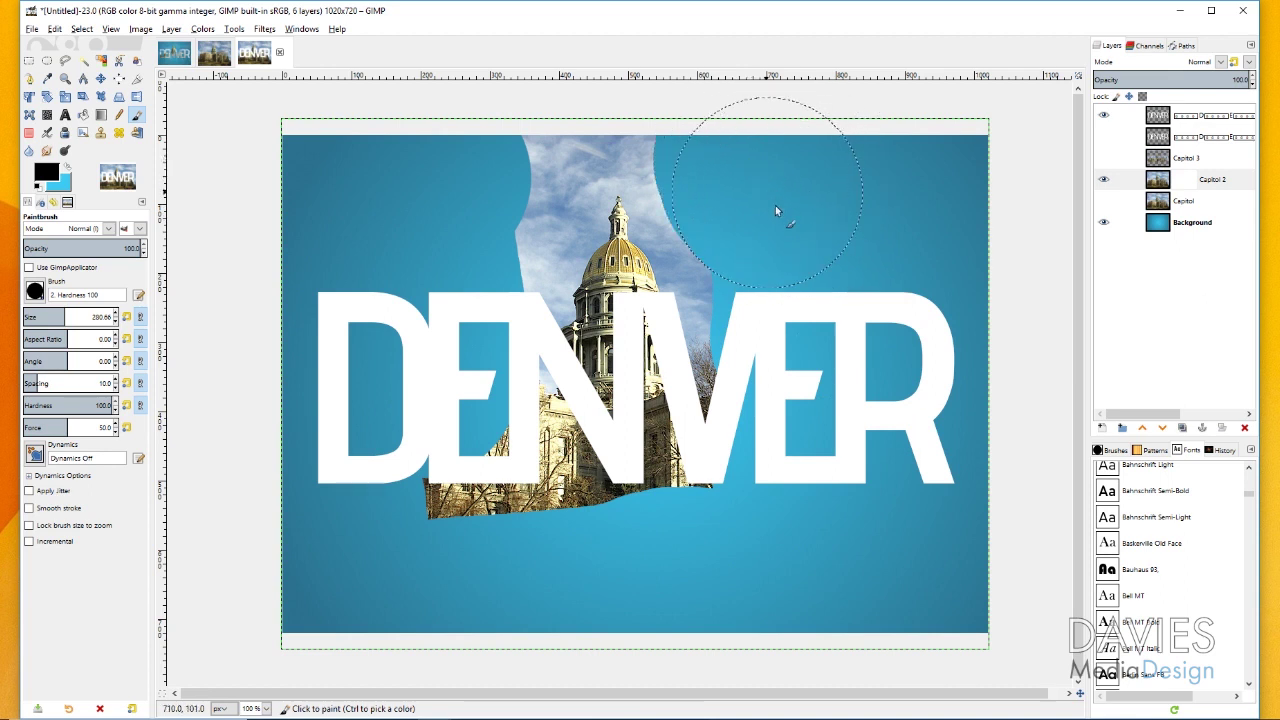
Paint black on the Capitol 2 mask to hide the lower building and the sky around the dome, reducing the brush size to 151.66.
mouse_move(766, 538)
left_mouse_down()
mouse_move(705, 563)
mouse_move(574, 550)
mouse_move(485, 520)
mouse_move(477, 484)
mouse_move(483, 469)
mouse_move(550, 514)
mouse_move(620, 526)
mouse_move(736, 531)
mouse_move(770, 515)
mouse_move(802, 523)
left_mouse_up()
key("bracketleft")
key("bracketleft")
key("bracketleft")
key("bracketleft")
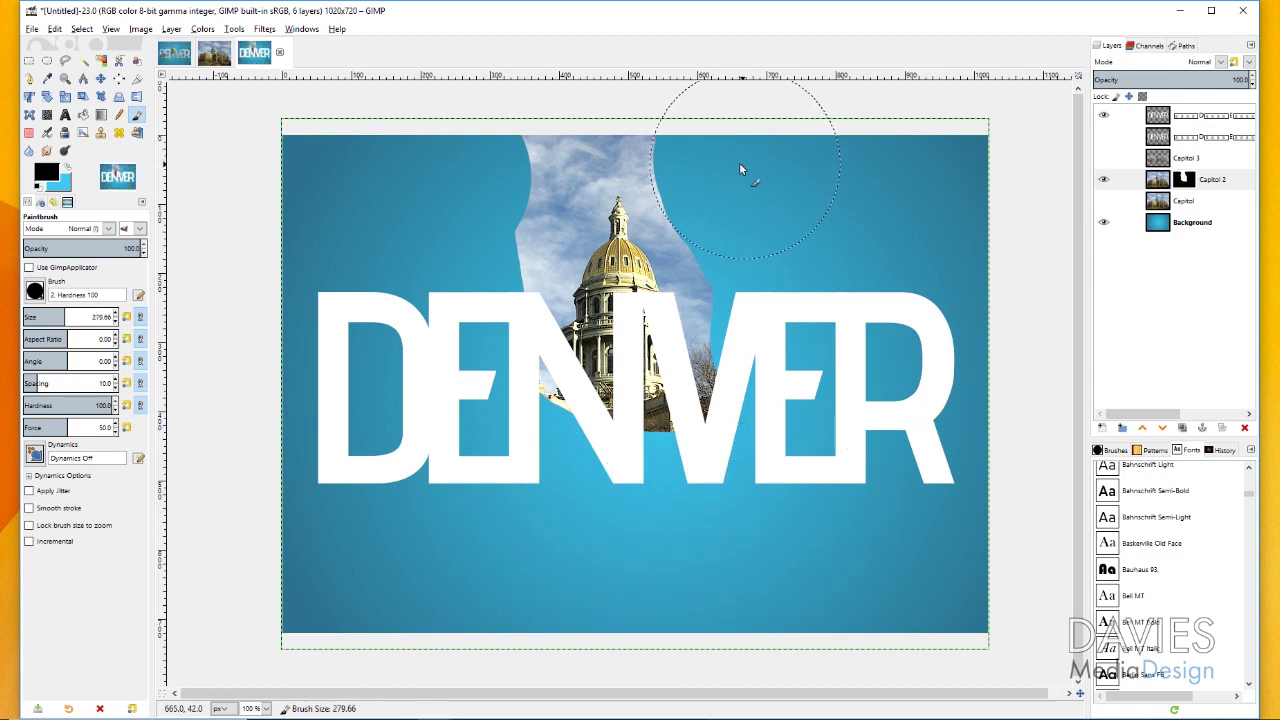
key("bracketleft")
key("bracketleft")
key("bracketleft")
key("bracketleft")
key("bracketleft")
key("bracketleft")
key("bracketleft")
key("bracketleft")
key("bracketleft")
mouse_move(528, 132)
left_mouse_down()
mouse_move(557, 155)
mouse_move(535, 163)
mouse_move(618, 147)
left_mouse_up()
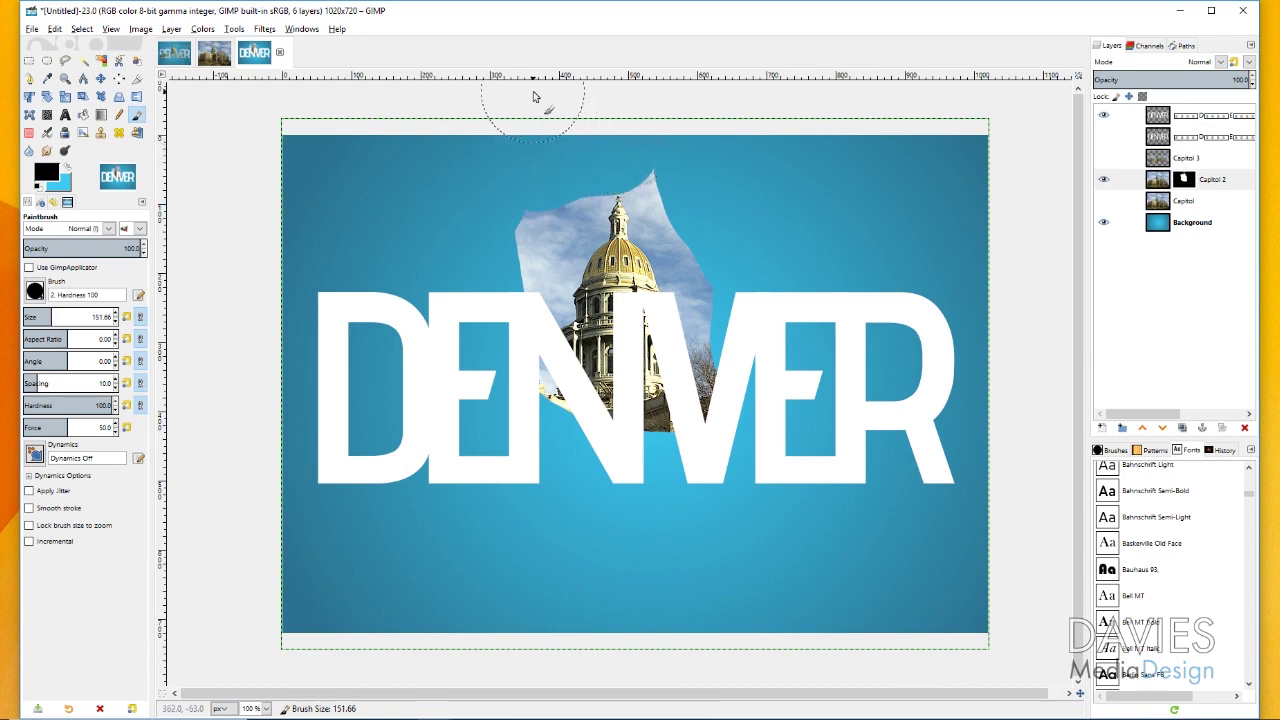
key("ctrl+z")
mouse_move(644, 104)
left_mouse_down()
mouse_move(618, 127)
mouse_move(529, 144)
mouse_move(515, 231)
mouse_move(531, 146)
left_mouse_up()
mouse_move(715, 257)
left_mouse_down()
mouse_move(740, 399)
mouse_move(721, 311)
mouse_move(727, 345)
left_mouse_up()
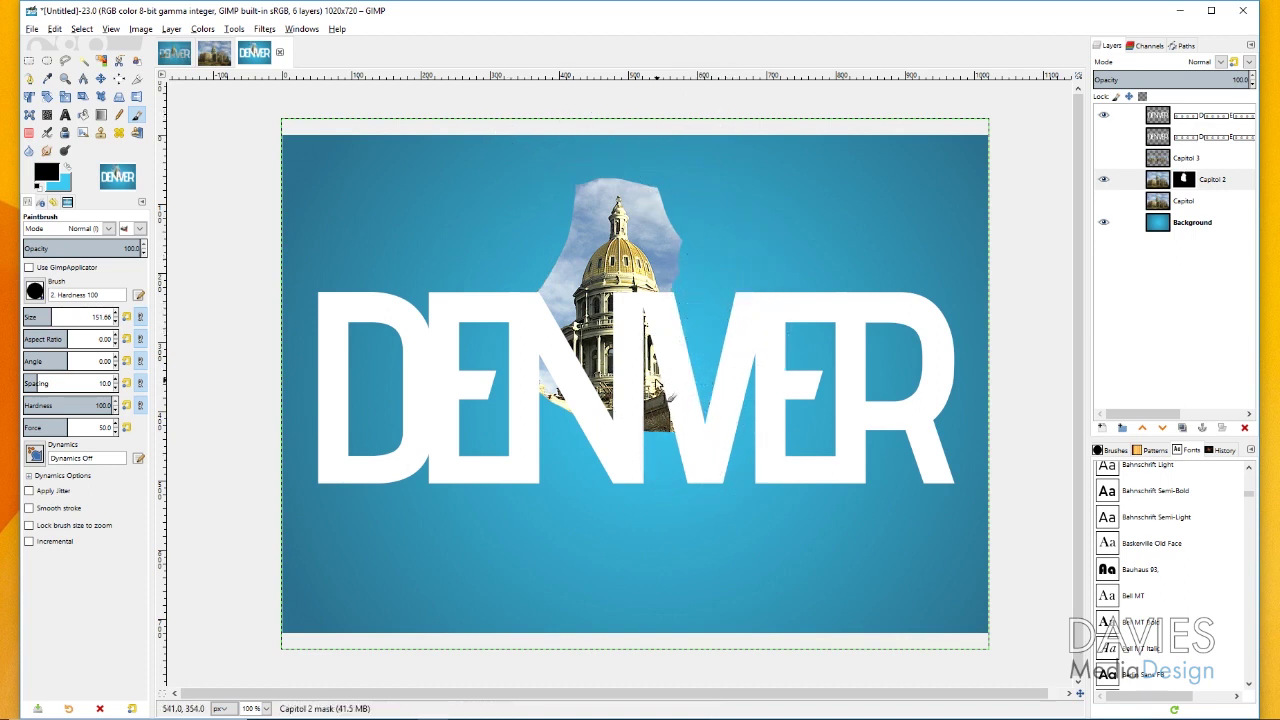
Tighten the Capitol 2 mask around the dome and tower by painting black with the brush reduced to size 62.66.
key("bracketleft")
key("bracketleft")
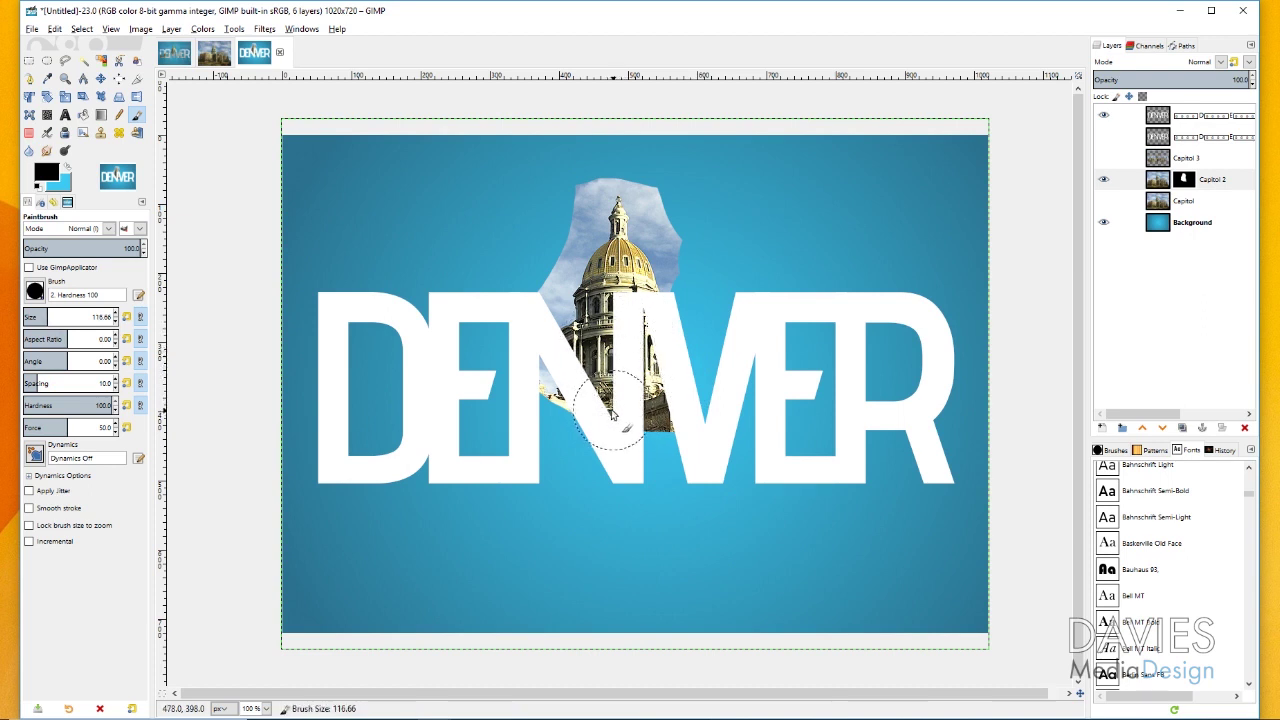
key("bracketleft")
key("bracketleft")
key("bracketleft")
mouse_move(547, 323)
left_mouse_down()
mouse_move(610, 415)
mouse_move(635, 395)
mouse_move(641, 305)
mouse_move(662, 272)
mouse_move(668, 290)
mouse_move(645, 240)
mouse_move(612, 218)
mouse_move(573, 293)
mouse_move(570, 365)
mouse_move(620, 400)
mouse_move(670, 202)
left_mouse_up()
key("bracketleft")
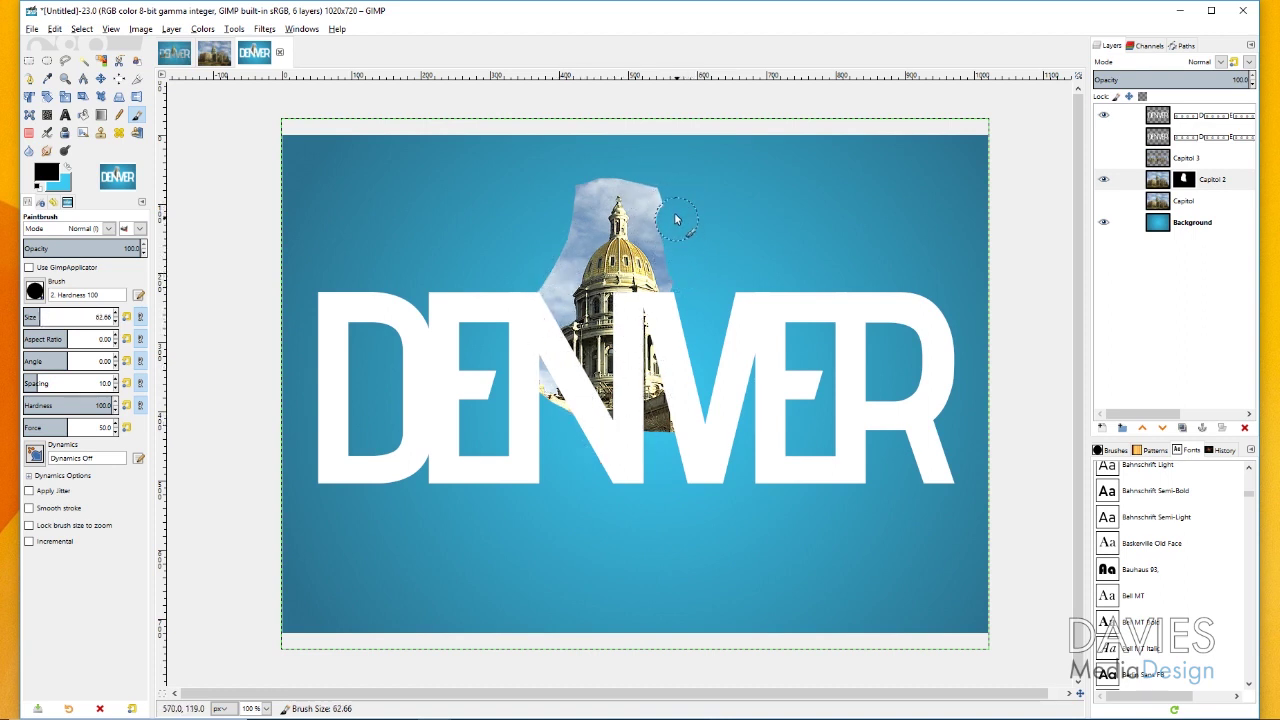
mouse_move(549, 262)
left_mouse_down()
mouse_move(514, 329)
mouse_move(583, 447)
left_mouse_up()
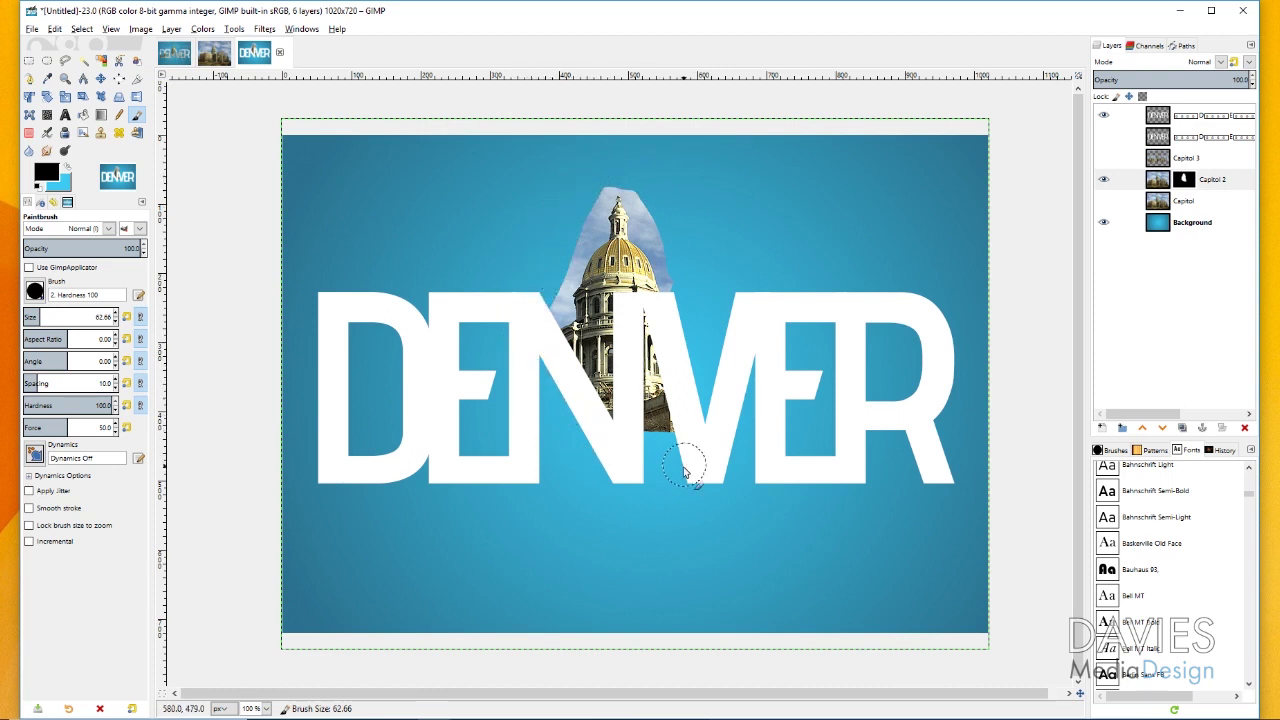
mouse_move(674, 449)
left_mouse_down()
mouse_move(666, 410)
mouse_move(646, 325)
mouse_move(669, 372)
left_mouse_up()
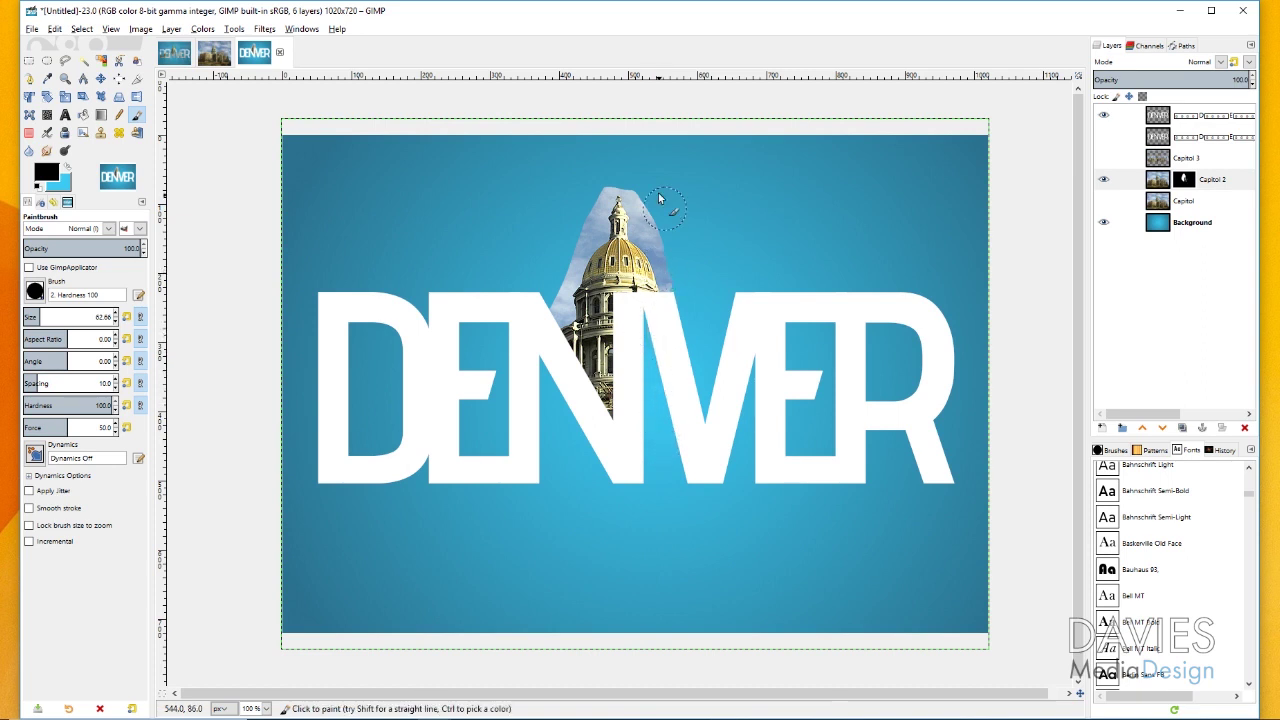
Paint black on the Capitol 2 mask to hide the sky along the right side of the dome, with the brush reduced to size 18.66.
left_click(64, 78)
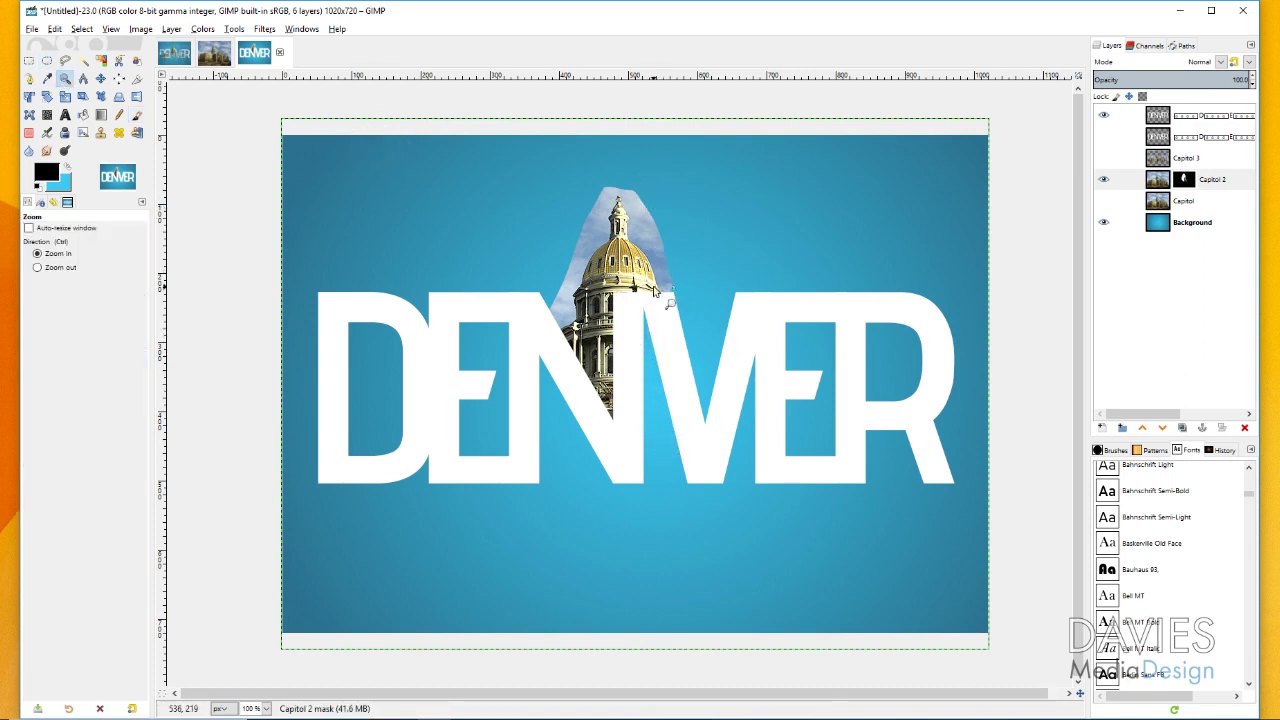
left_click_drag(546, 163, 701, 379)
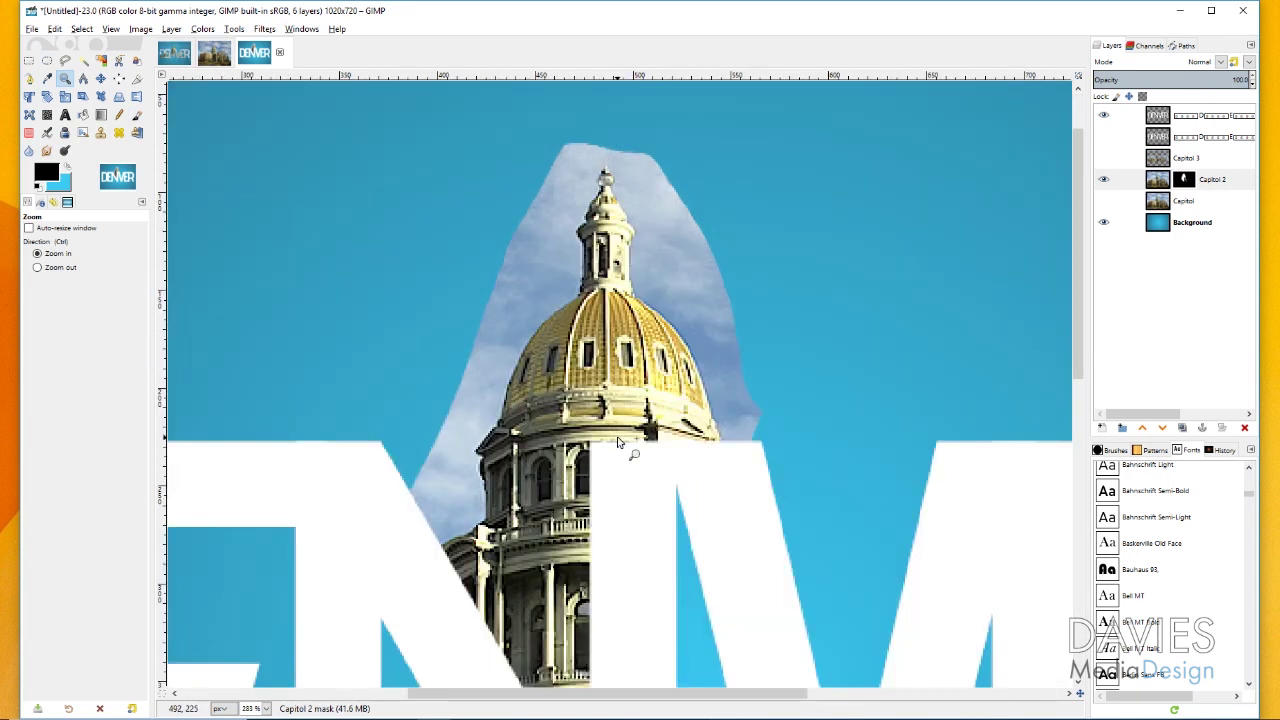
left_click(631, 384)
left_click(618, 338)
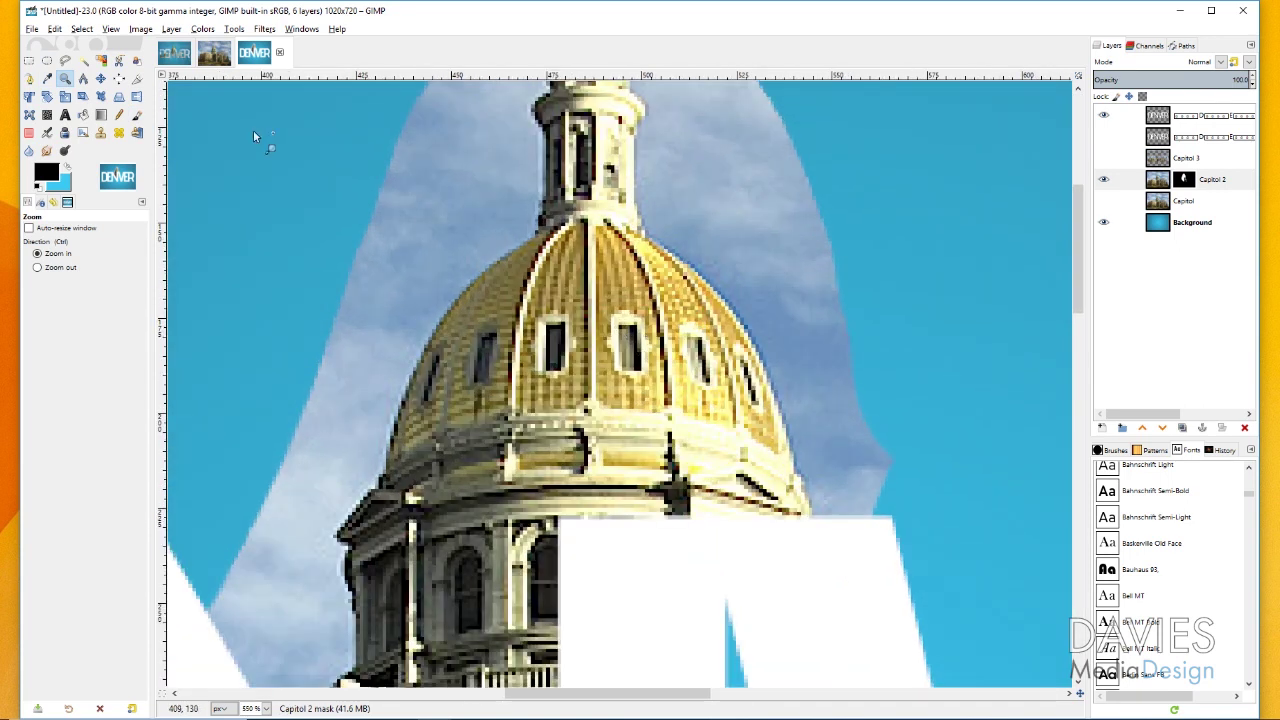
left_click(137, 114)
key("bracketleft")
key("bracketleft")
key("bracketleft")
key("bracketleft")
key("bracketleft")
key("bracketleft")
key("bracketleft")
key("bracketleft")
key("bracketleft")
key("bracketleft")
key("bracketleft")
key("bracketleft")
key("bracketleft")
key("bracketleft")
key("bracketleft")
key("bracketleft")
key("bracketleft")
key("bracketleft")
key("bracketleft")
key("bracketleft")
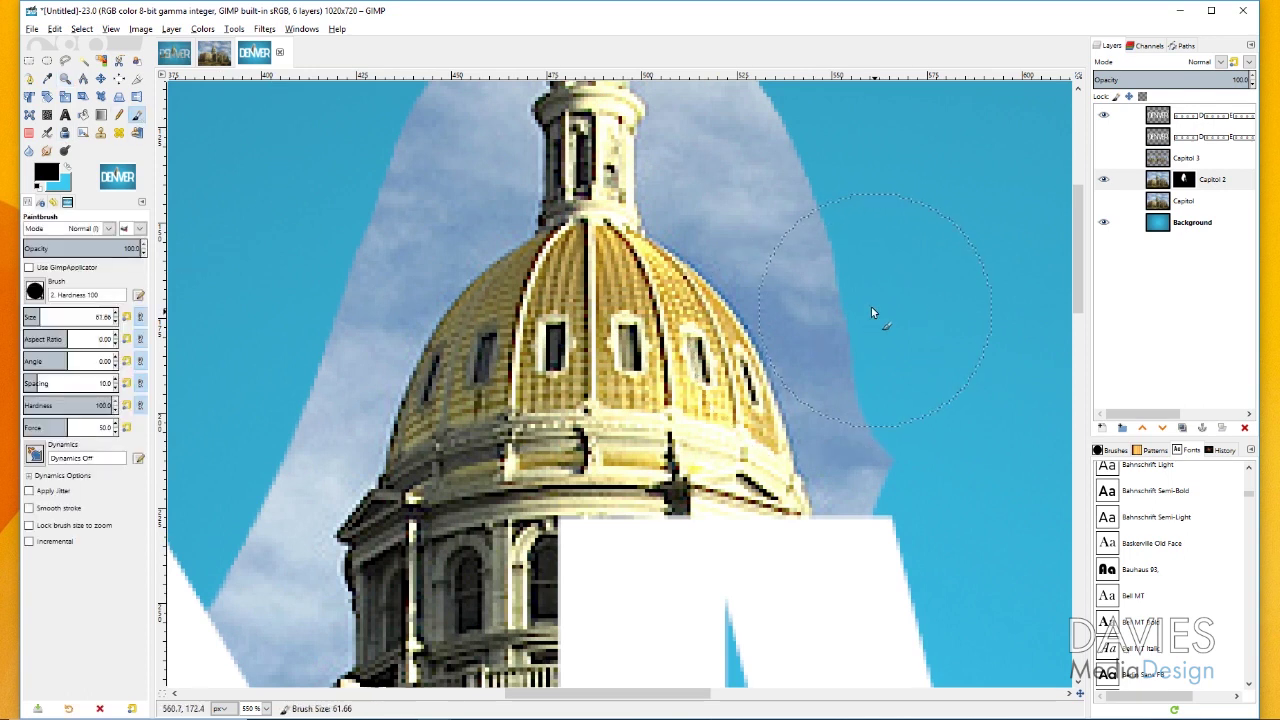
key("bracketleft")
key("bracketleft")
key("bracketleft")
key("bracketleft")
key("bracketleft")
left_click_drag(848, 300, 893, 553)
left_click_drag(848, 380, 787, 213)
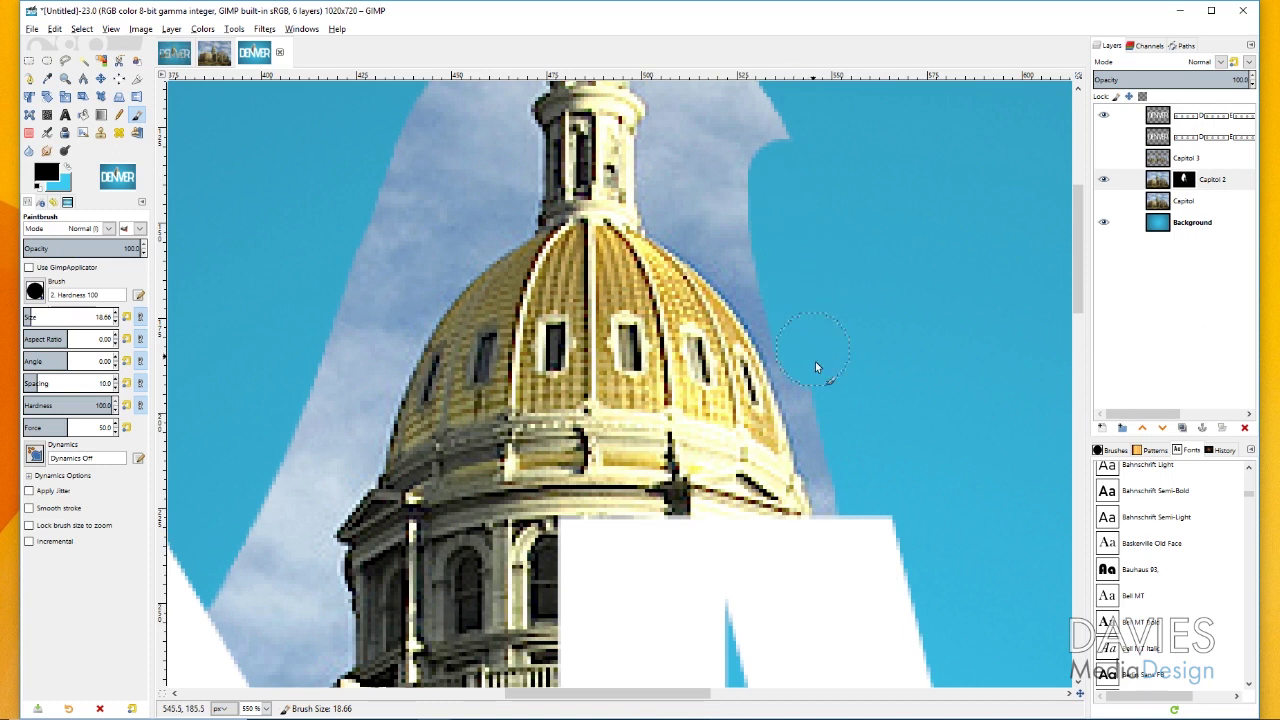
left_click_drag(838, 460, 846, 517)
Mask out the sky around the spire and the dome's upper edges, reducing the brush to 3.66 and undoing a stray stroke.
key("bracketleft")
key("bracketleft")
key("bracketleft")
key("bracketleft")
key("bracketleft")
key("bracketleft")
key("bracketleft")
key("bracketleft")
key("bracketleft")
key("bracketleft")
mouse_move(655, 185)
left_mouse_down()
mouse_move(789, 386)
mouse_move(778, 540)
mouse_move(523, 271)
left_mouse_up()
scroll(789, 386, "up", 5)
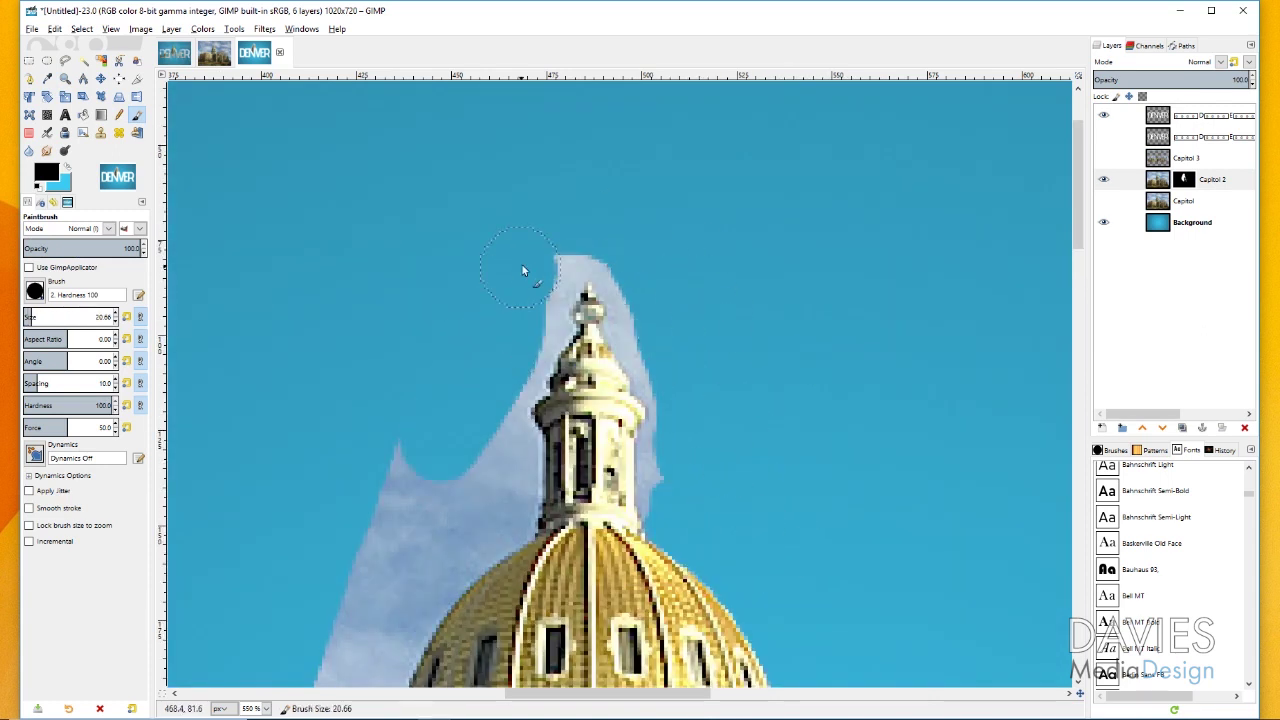
key("bracketleft")
key("bracketleft")
scroll(655, 400, "down", 3)
left_click_drag(648, 250, 652, 355)
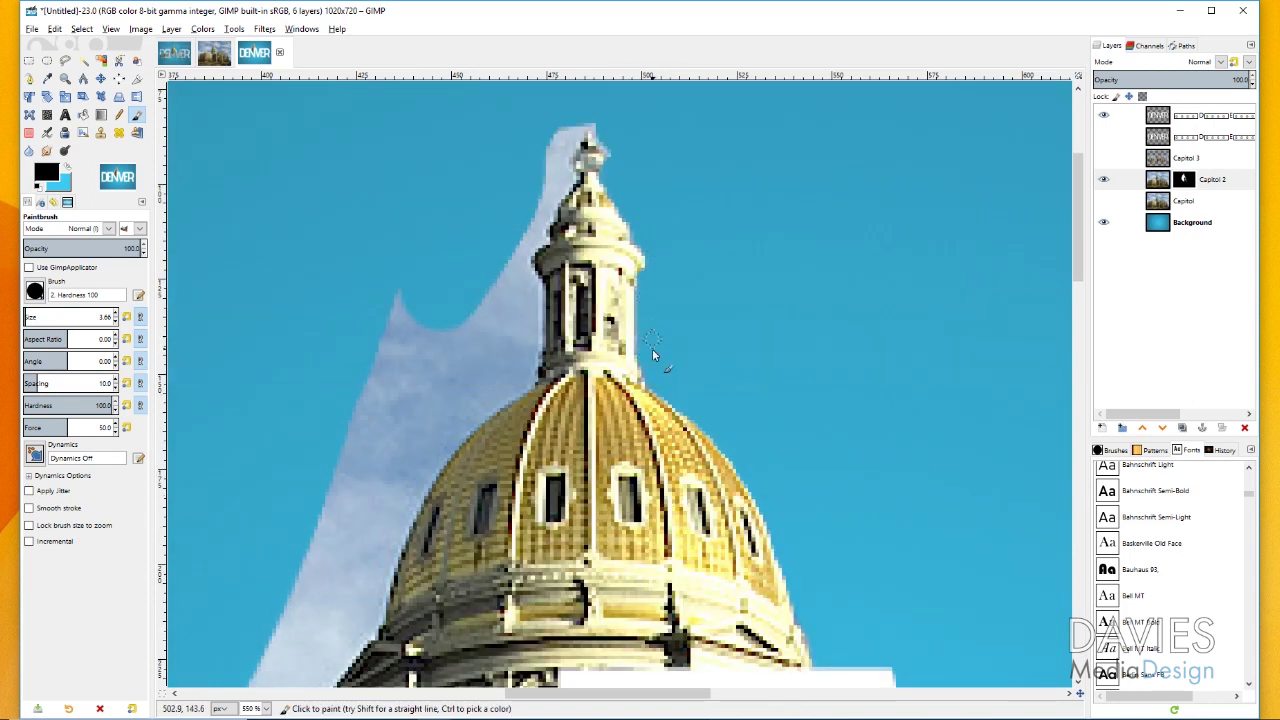
key("ctrl+z")
key("bracketright")
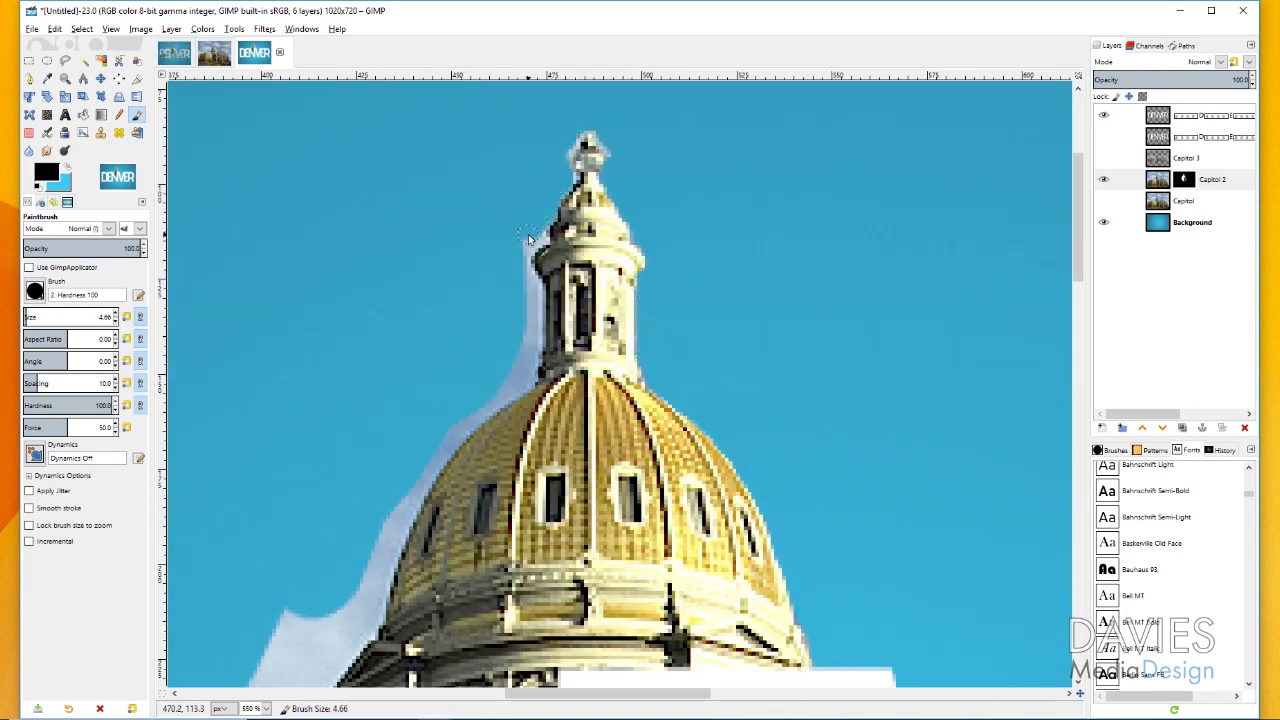
Mask out the remaining sky along the left edge of the dome and tower using brush sizes 5.66 and 3.66.
scroll(410, 410, "down", 6)
key("bracketright")
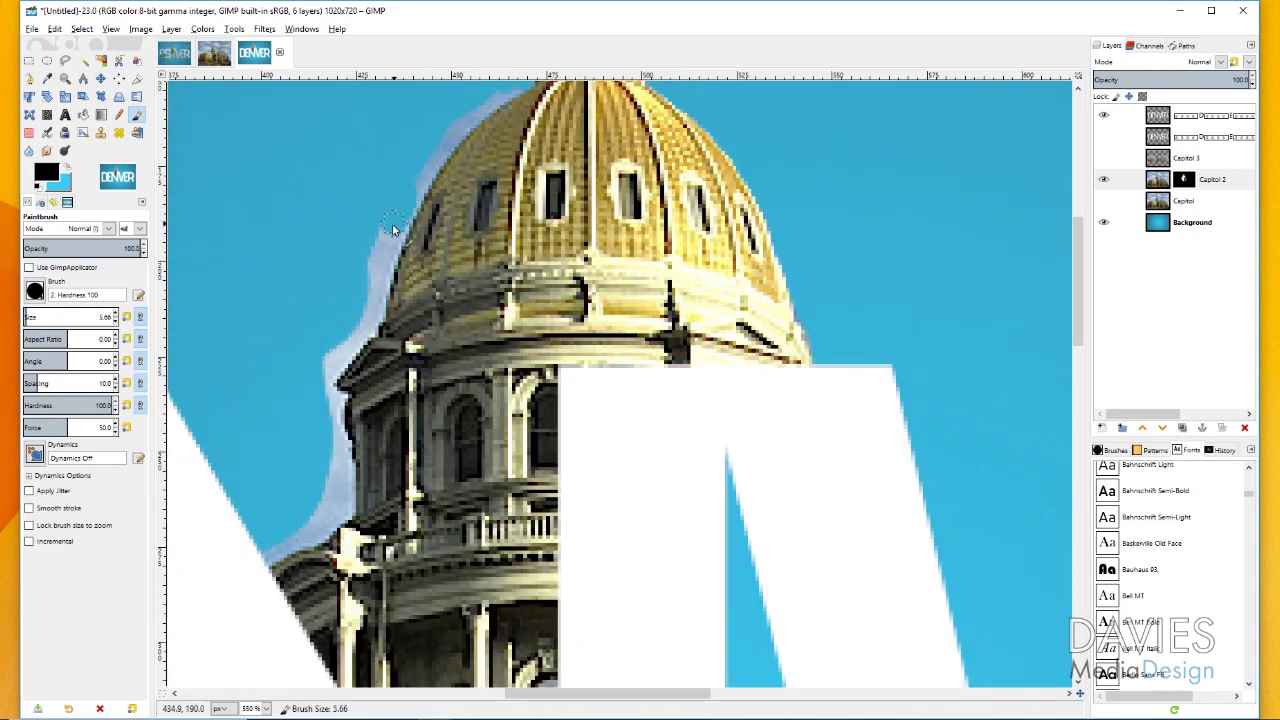
left_click_drag(339, 323, 335, 470)
scroll(293, 377, "down", 3)
key("bracketleft")
key("bracketleft")
left_click_drag(335, 305, 347, 362)
scroll(318, 333, "up", 6)
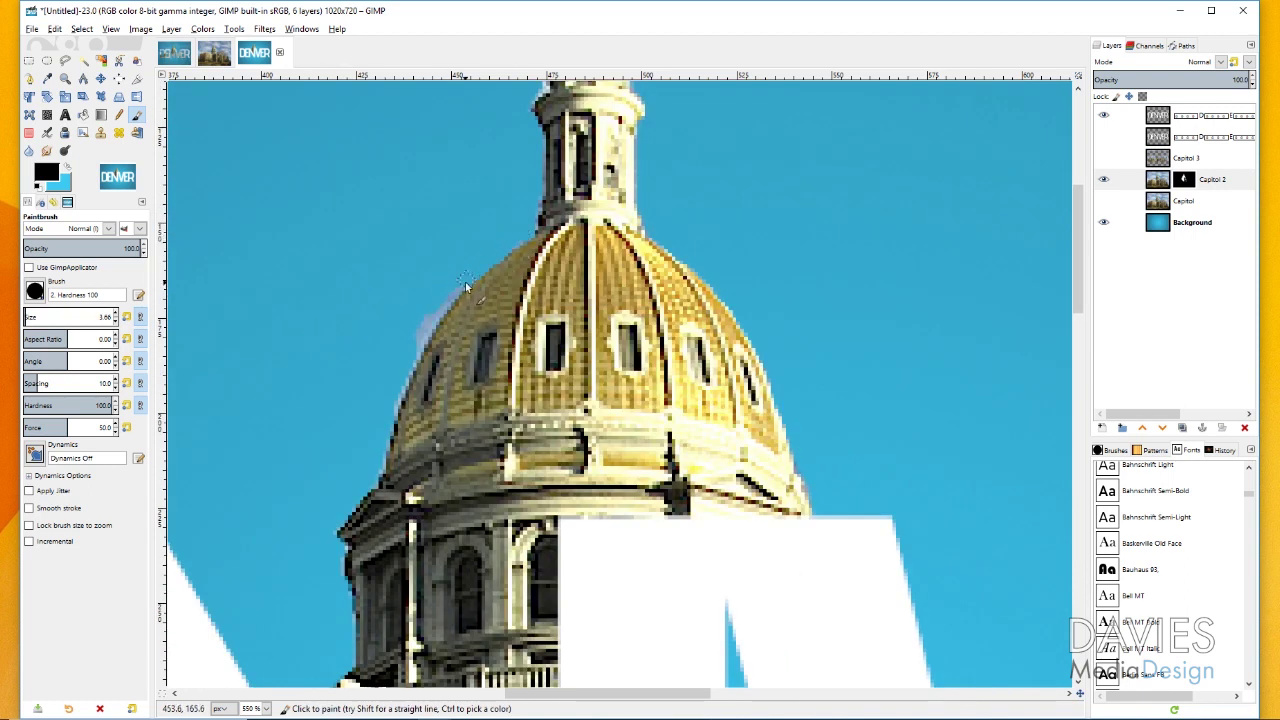
scroll(358, 555, "up", 3)
scroll(377, 619, "up", 3)
Refine the Capitol 2 mask around the spire's tip by painting black with the brush reduced to size 1.66.
key("z")
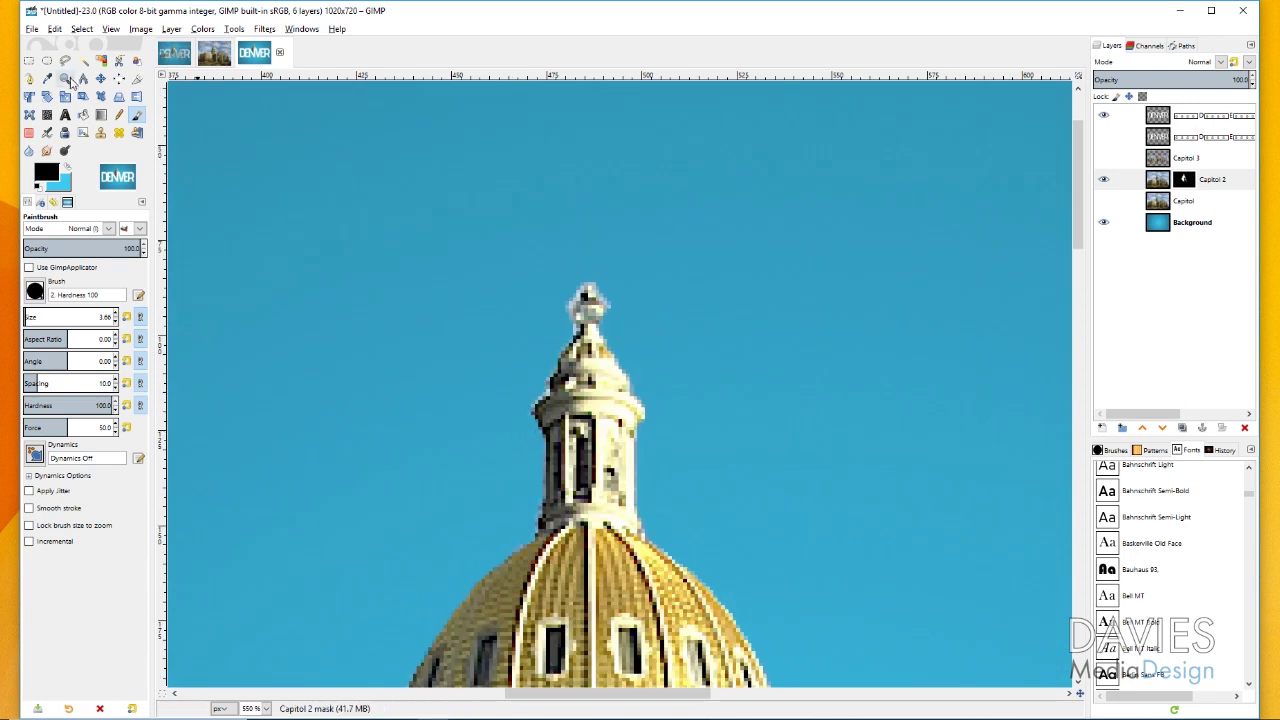
left_click(608, 487)
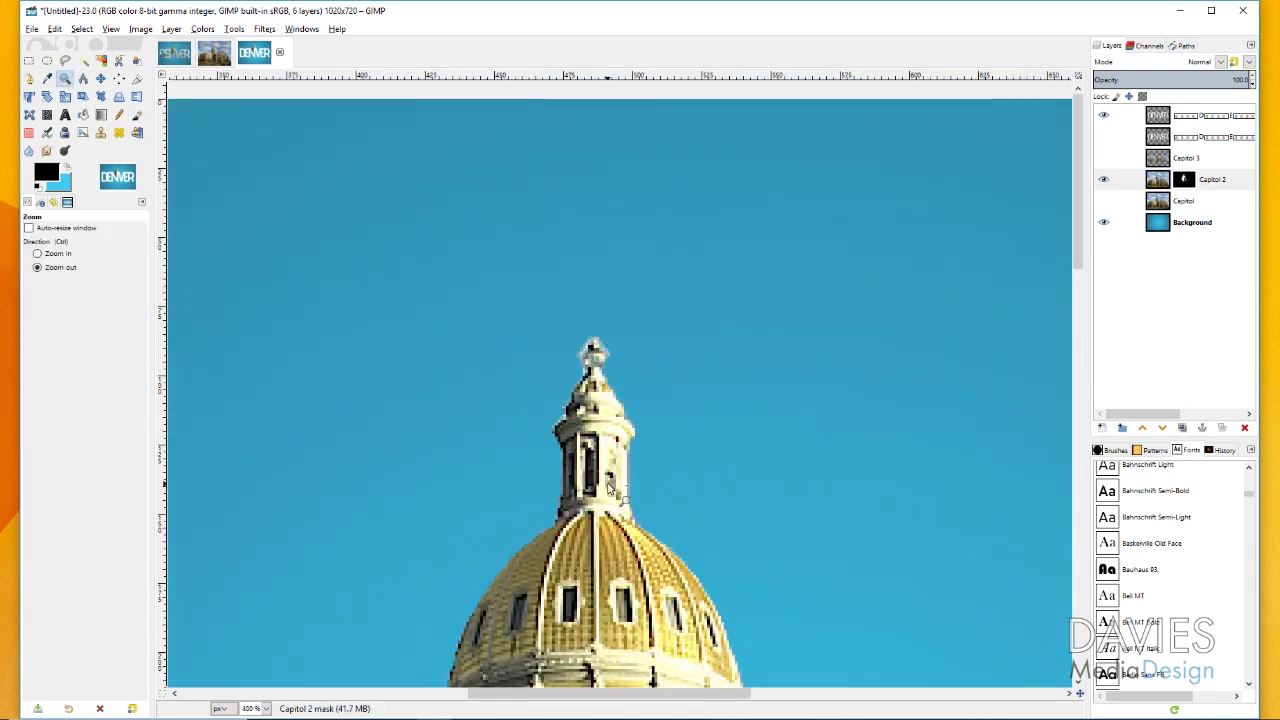
left_click(630, 515)
left_click(645, 622)
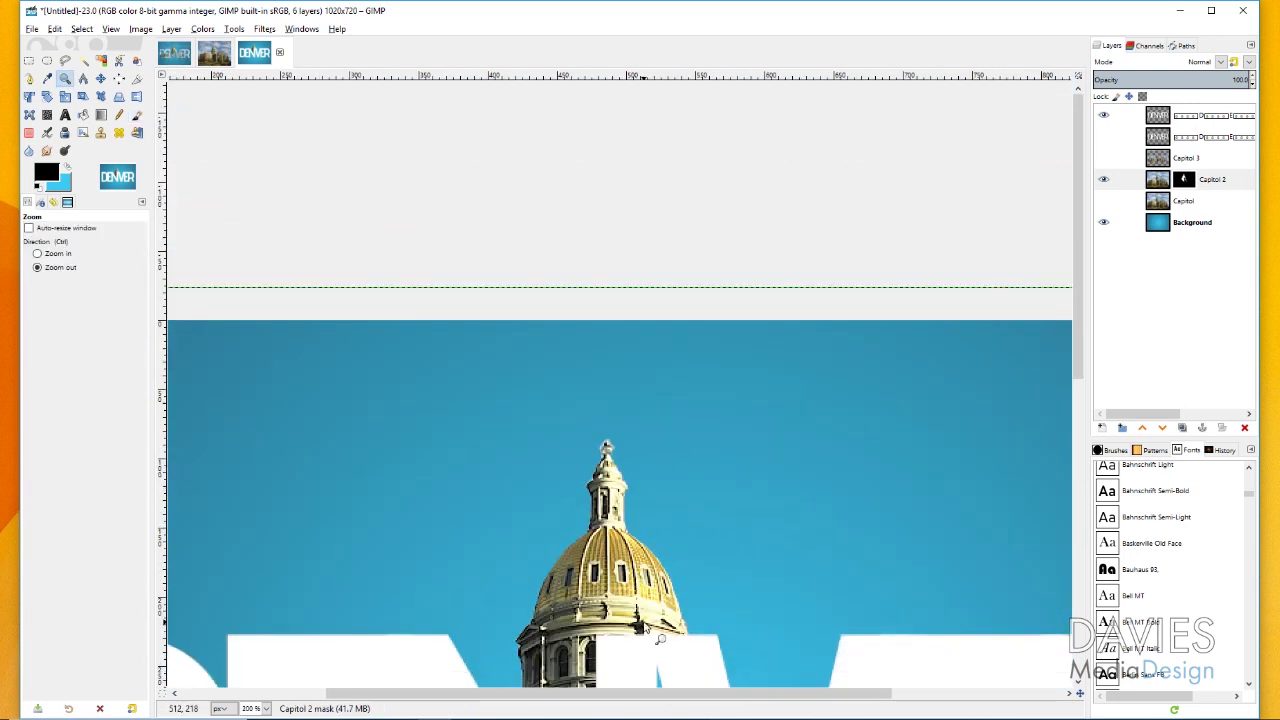
left_click(650, 625)
scroll(656, 614, "down", 6)
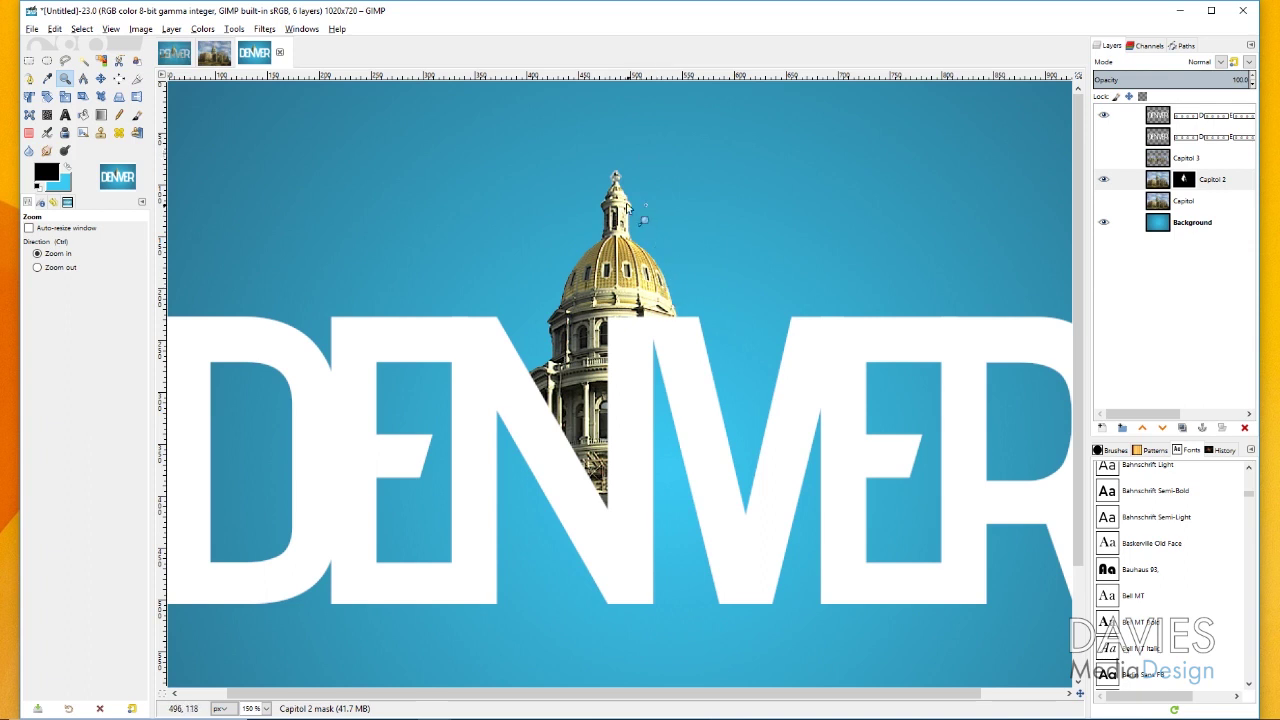
left_click_drag(596, 163, 690, 276)
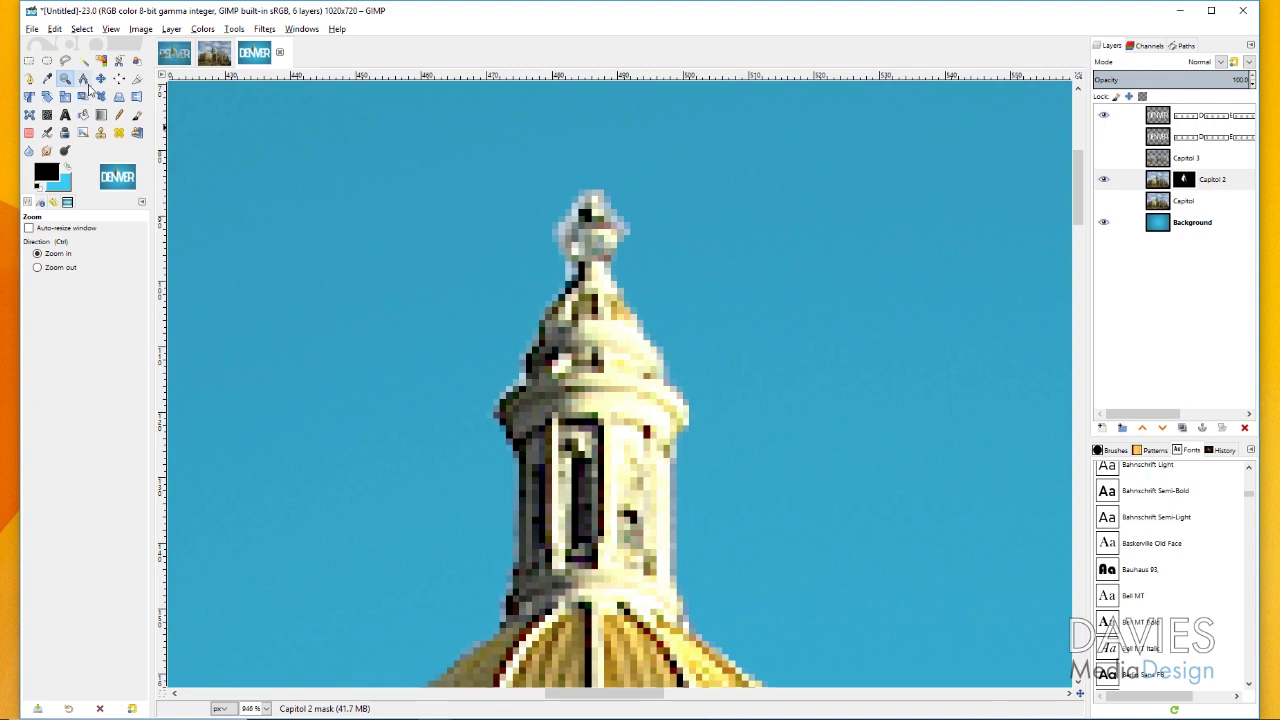
left_click(136, 115)
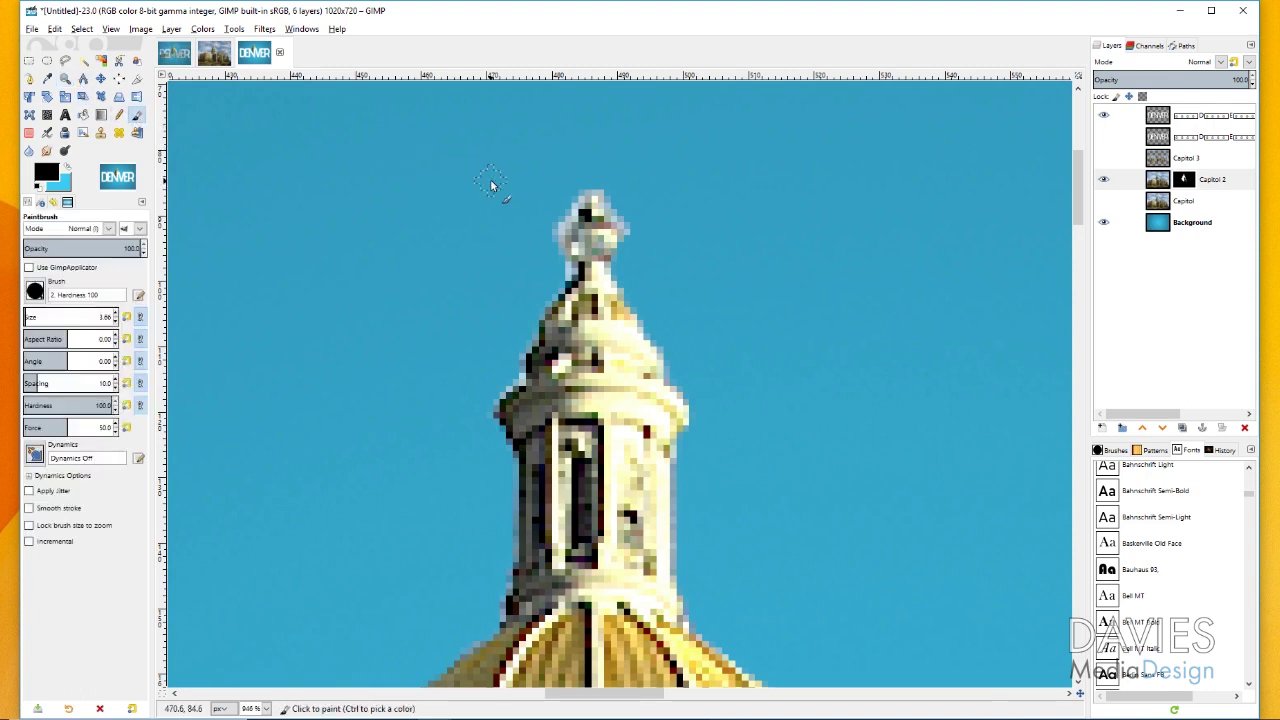
key("bracketleft")
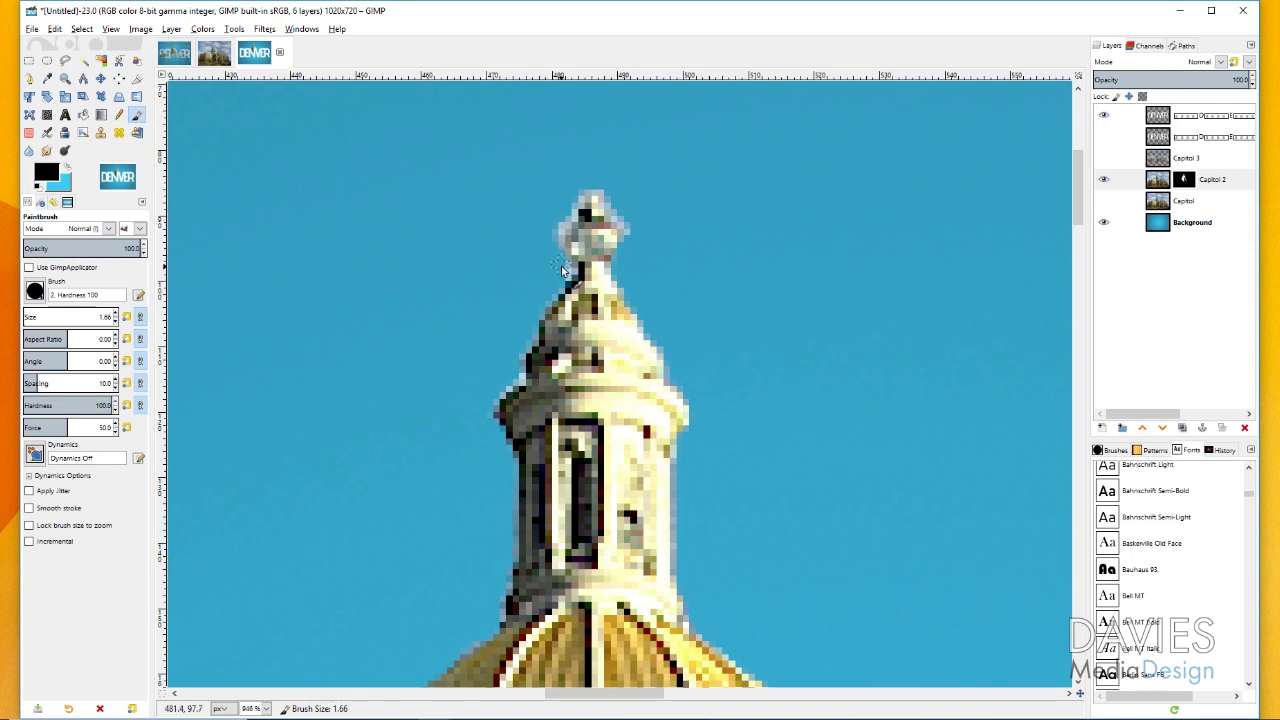
Examine the masked dome's edges against the background and the whole DENVER composition.
key("z")
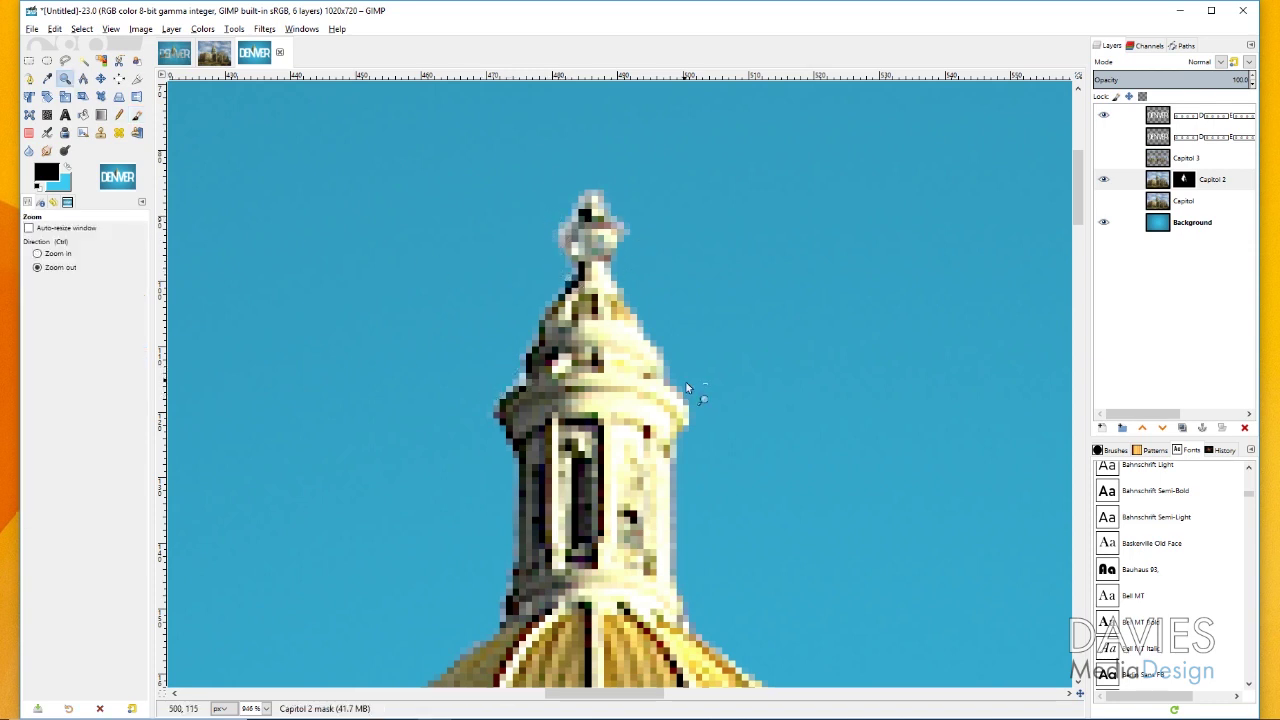
left_click(686, 388)
left_click(628, 390)
left_click(640, 415)
left_click(639, 503)
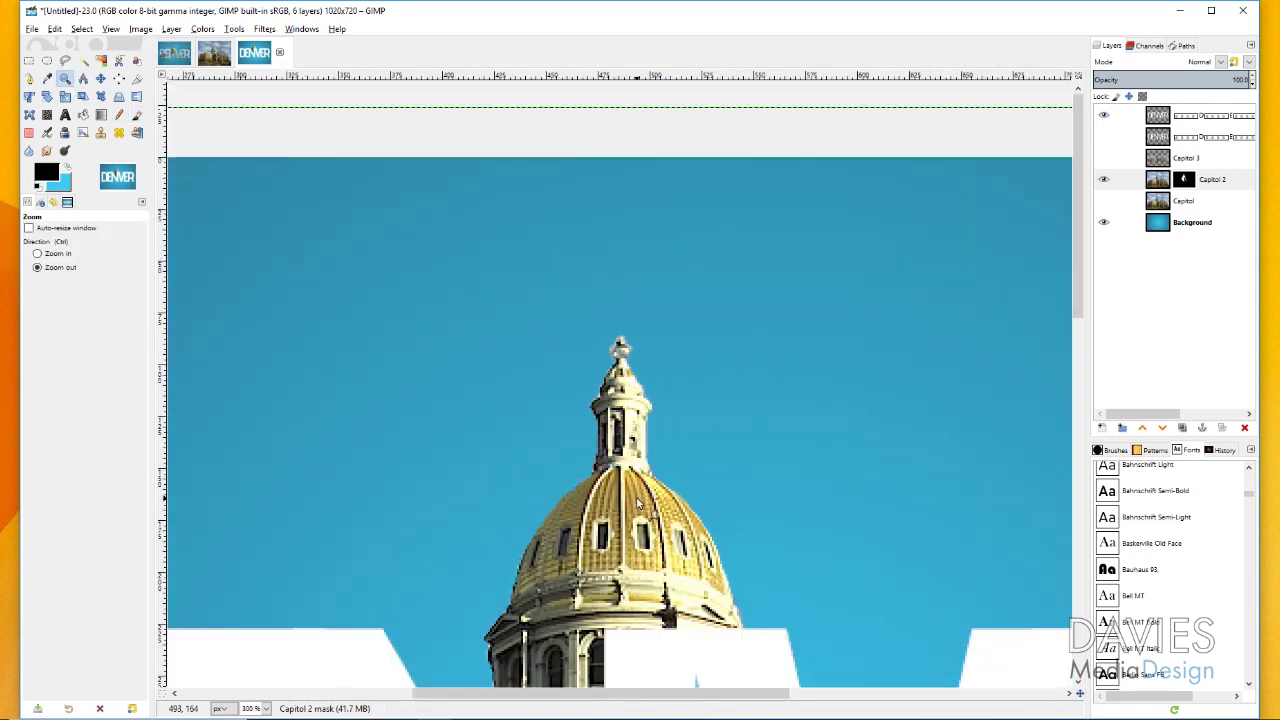
left_click(640, 480, "ctrl")
left_click(650, 420, "ctrl")
left_click(657, 391, "ctrl")
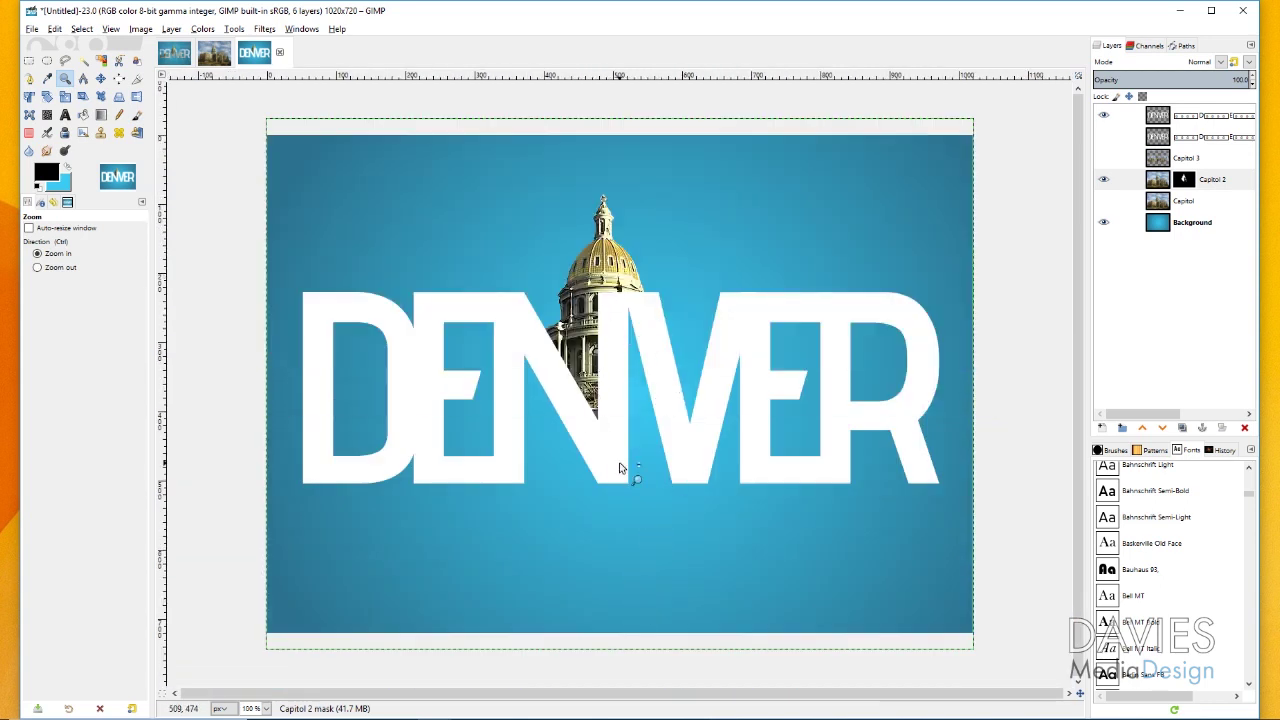
Hide the white DENVER text layer and make the Capitol 3 layer visible.
left_click(1130, 179)
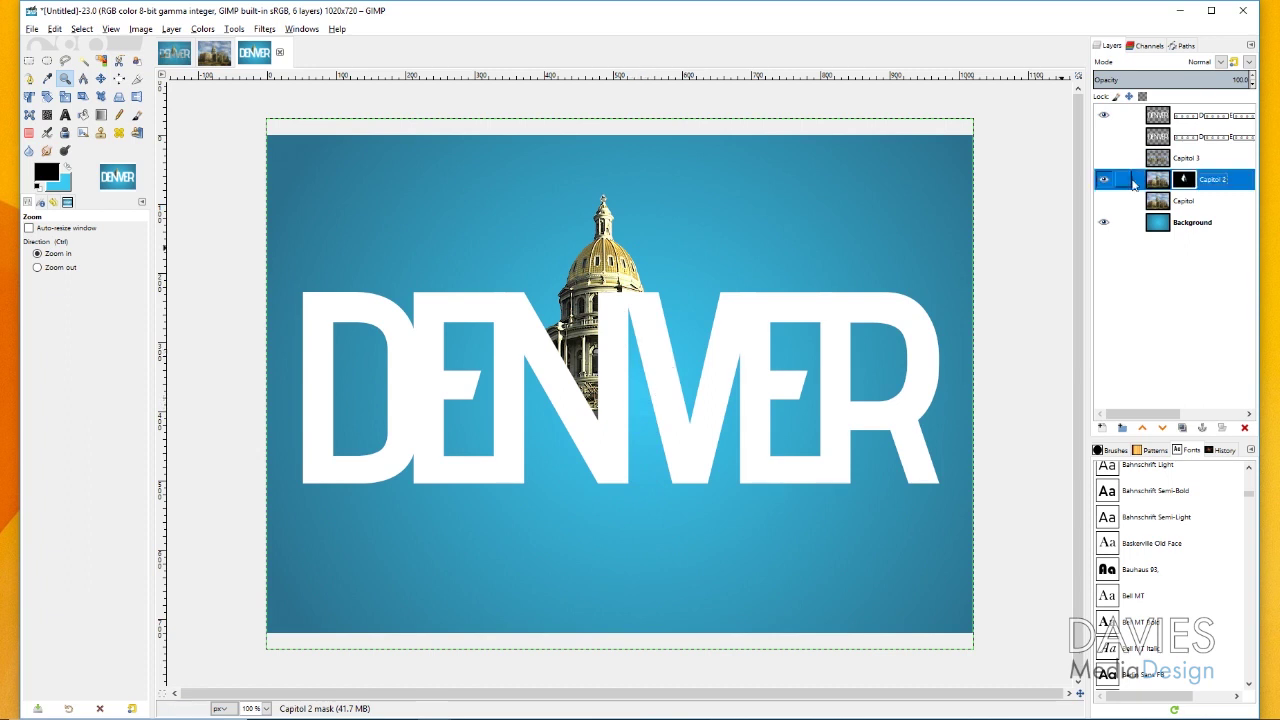
left_click(1104, 115)
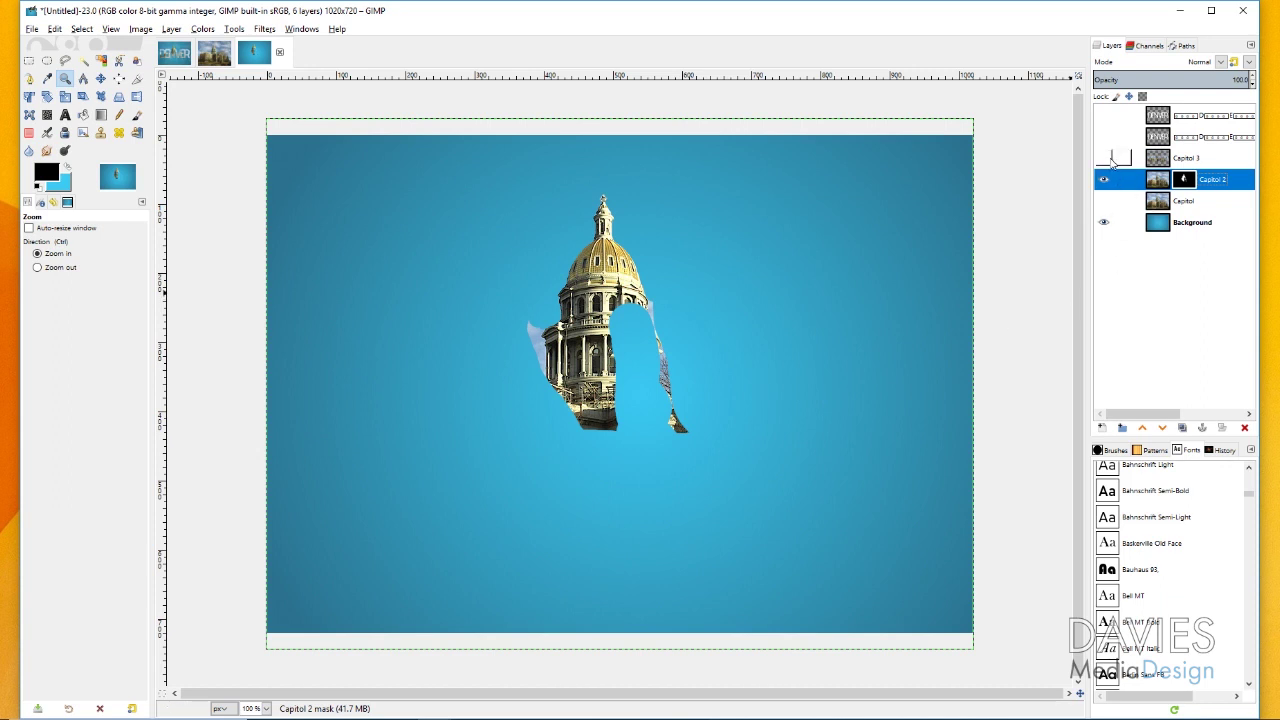
left_click(1106, 159)
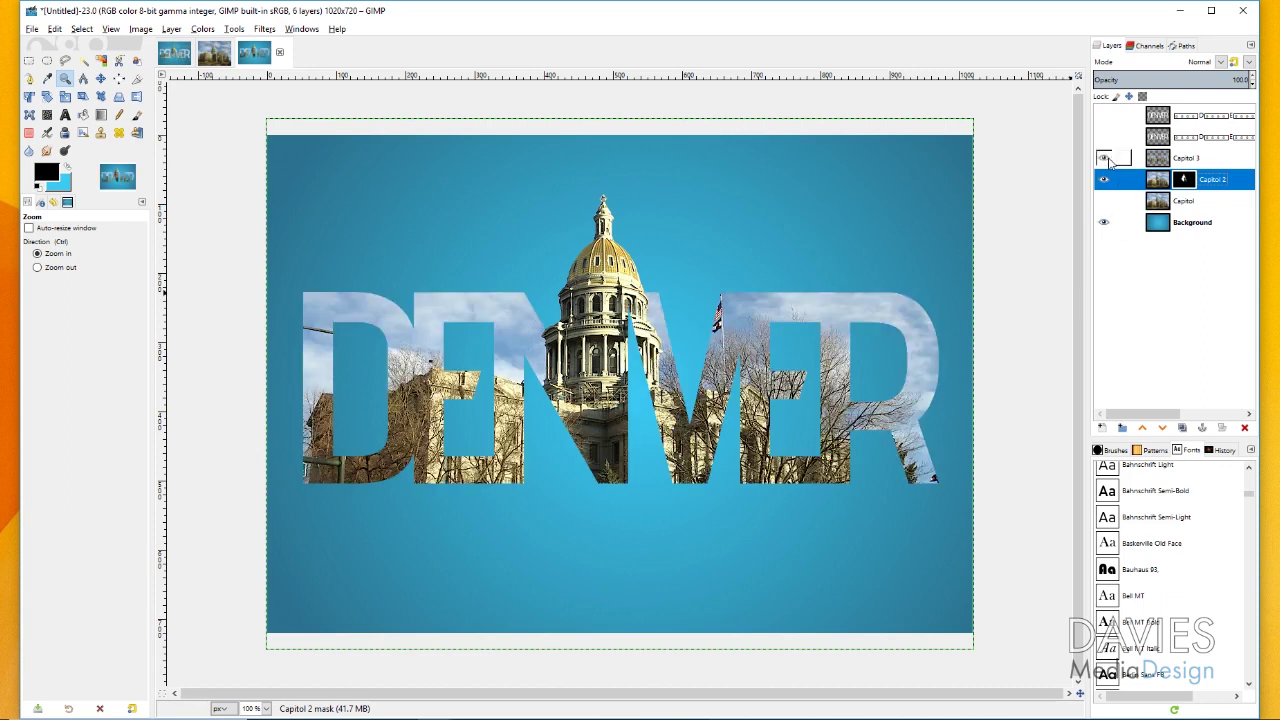
left_click(1159, 158)
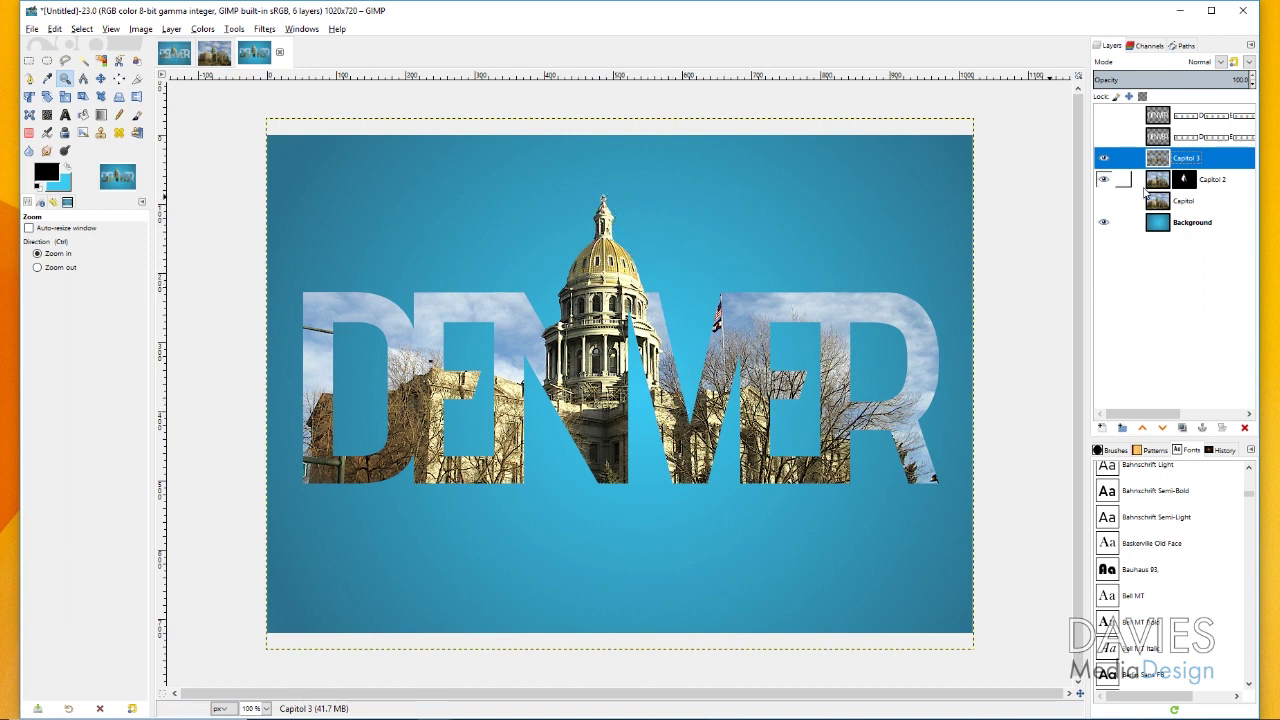
Make the original Capitol layer visible and lower its opacity to 15.3 so the photo blends into the blue background.
left_click(1104, 201)
left_click(1166, 203)
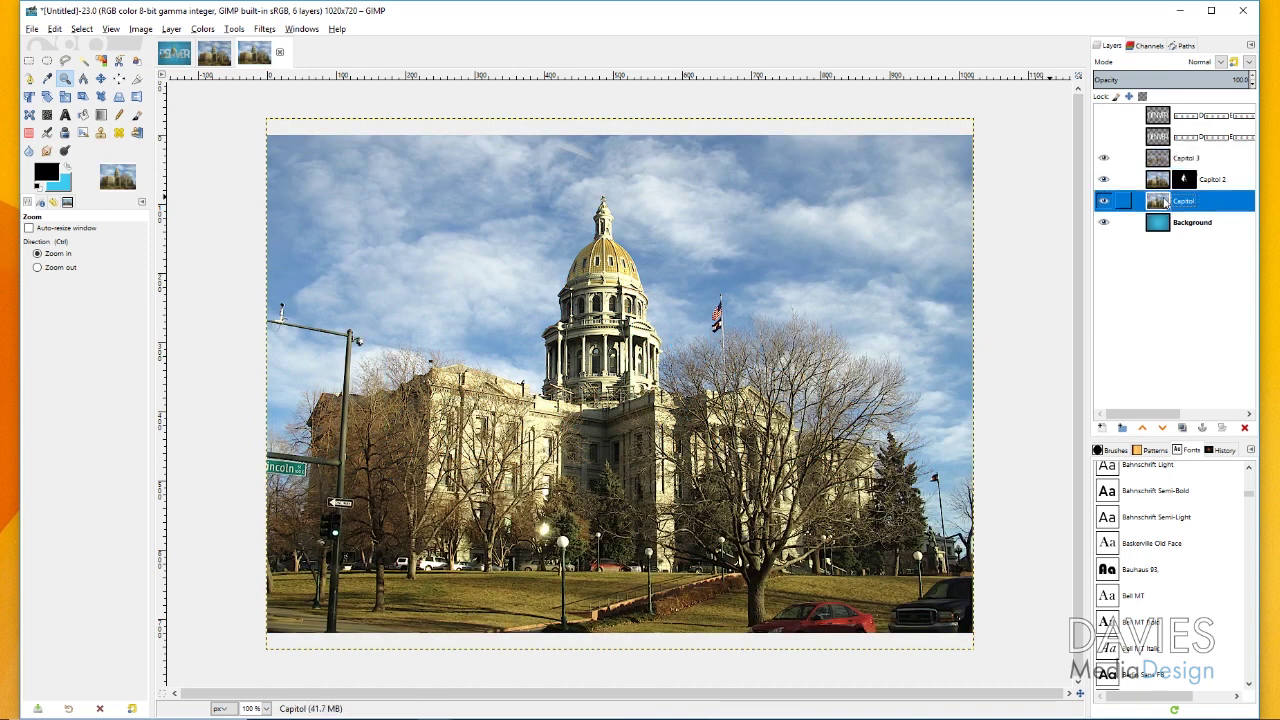
left_click_drag(1166, 80, 1134, 83)
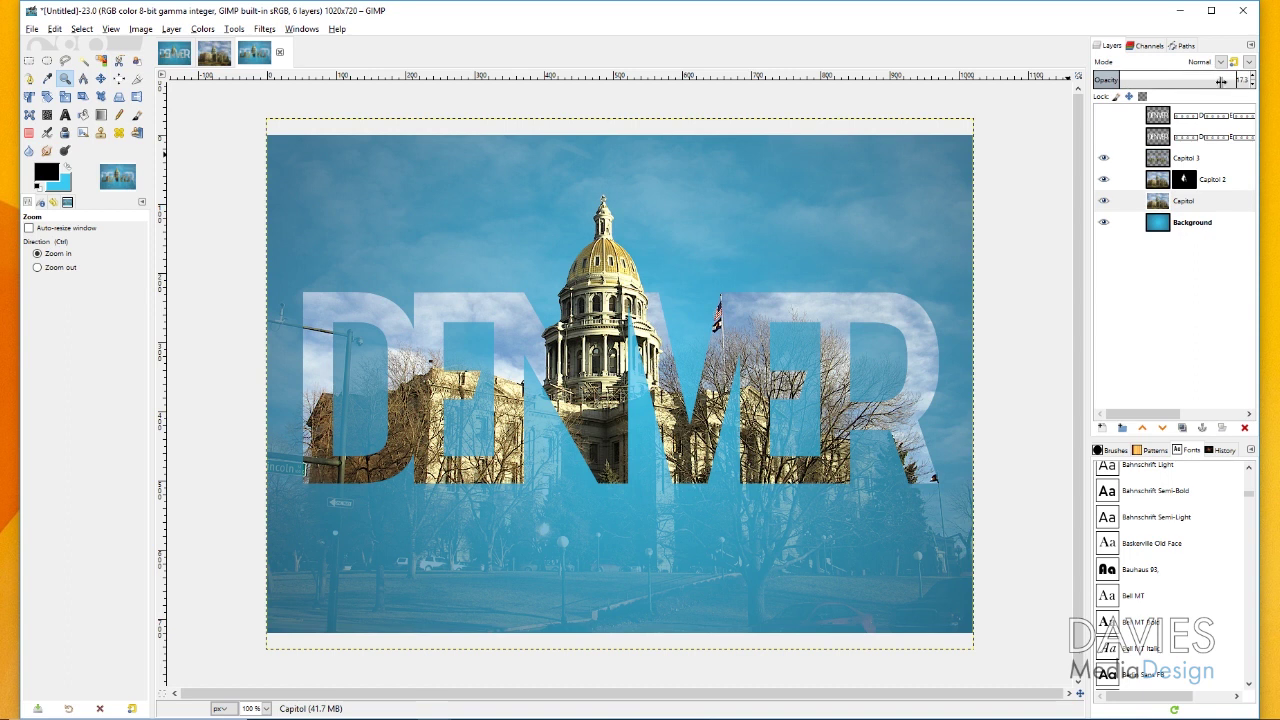
left_click(1252, 86)
left_click(1252, 86)
key("p")
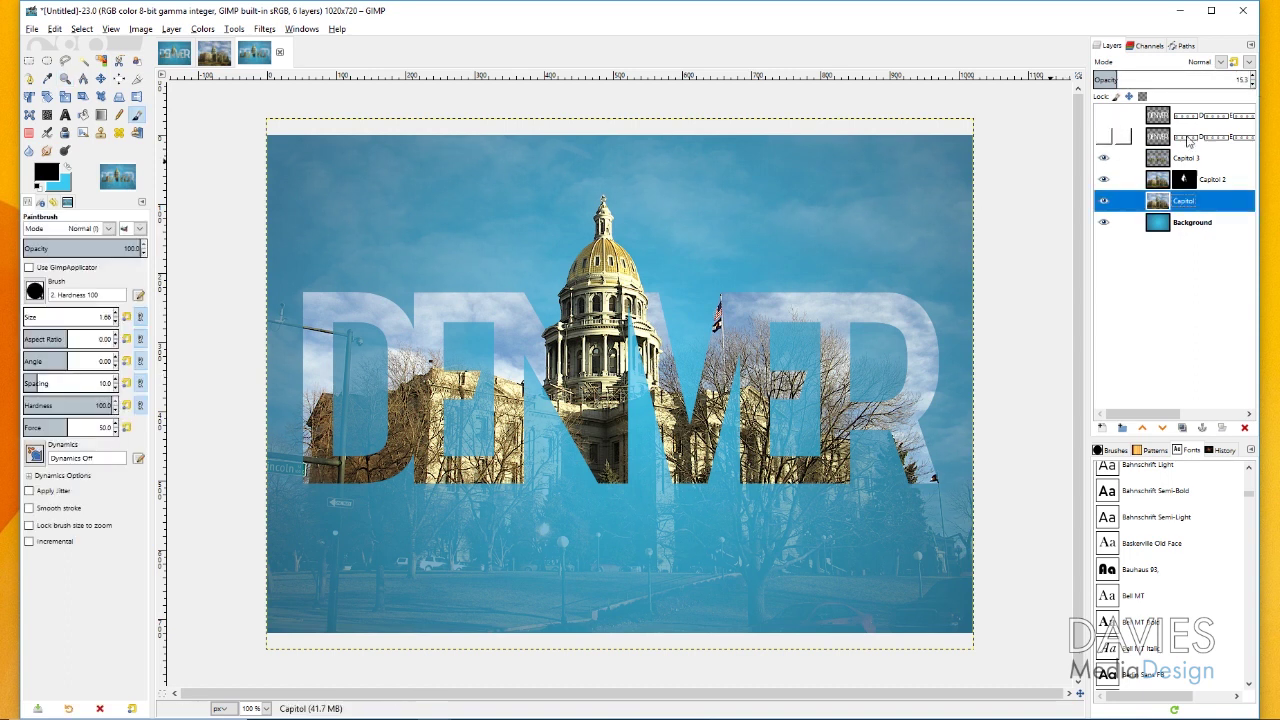
Rename the Capitol 3 layer as Denver Pic in Text.
left_click(1171, 160)
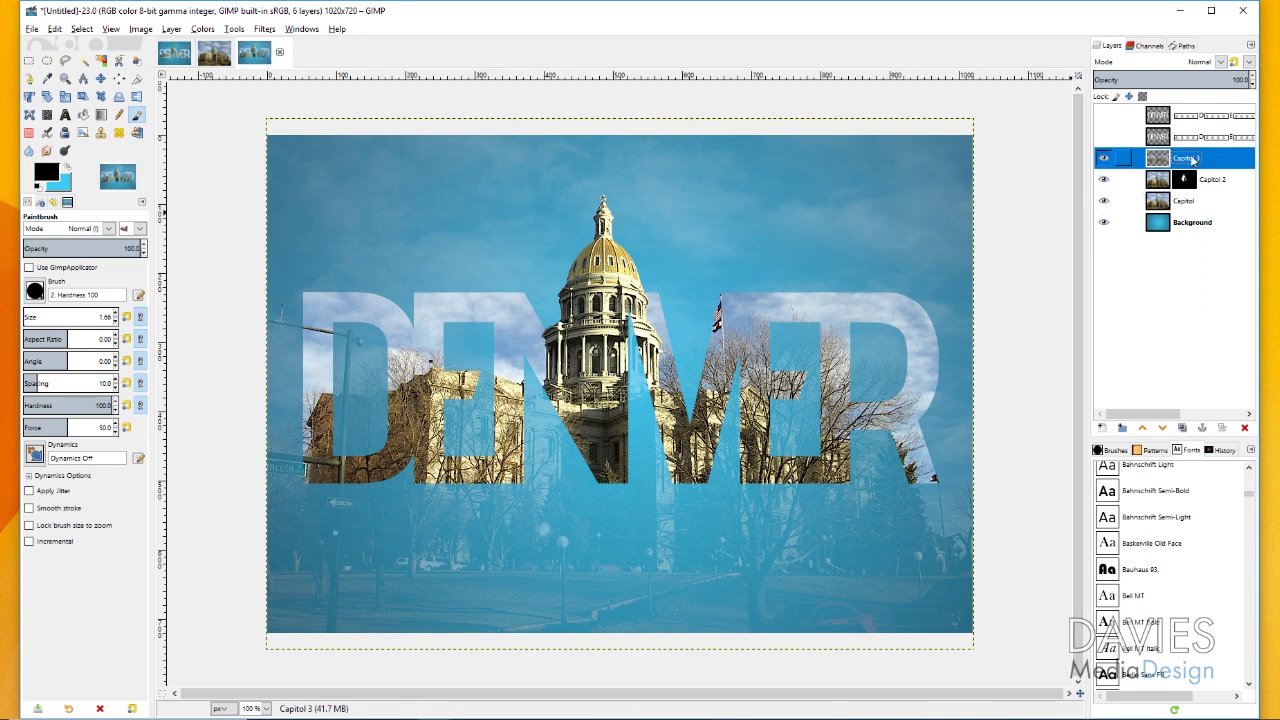
double_click(1180, 158)
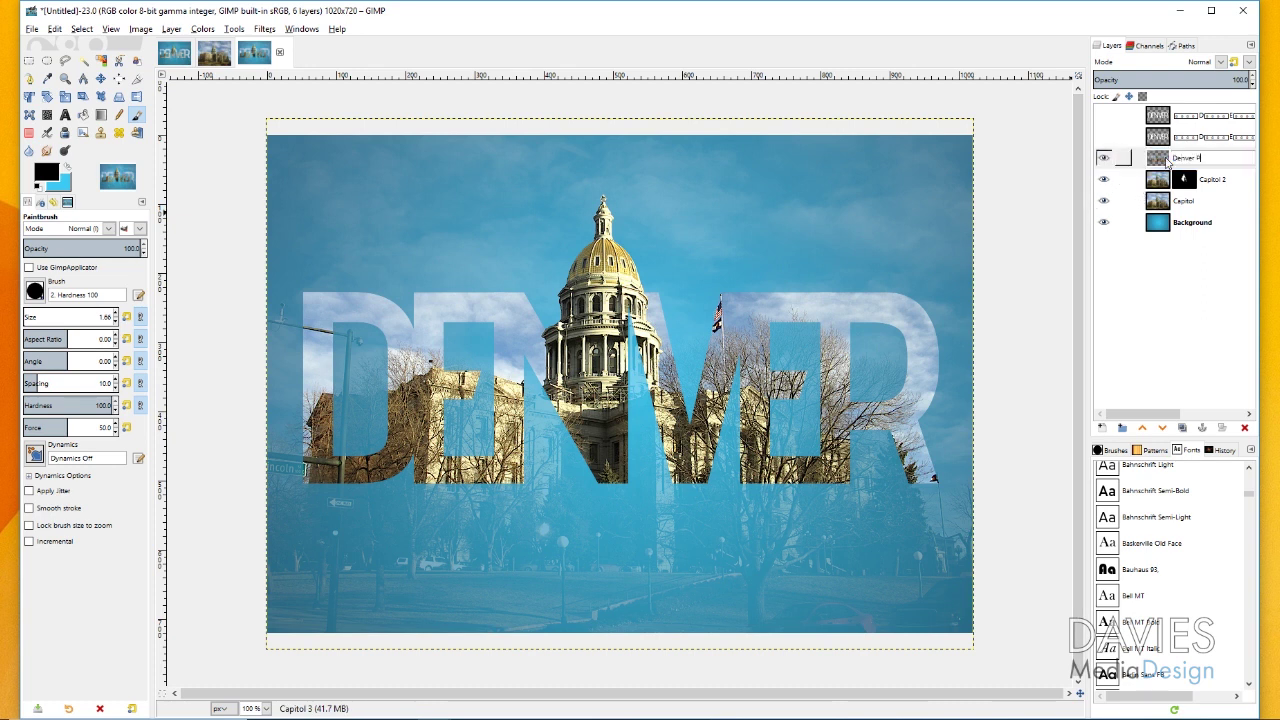
type("Denver Pic in Text")
key("Return")
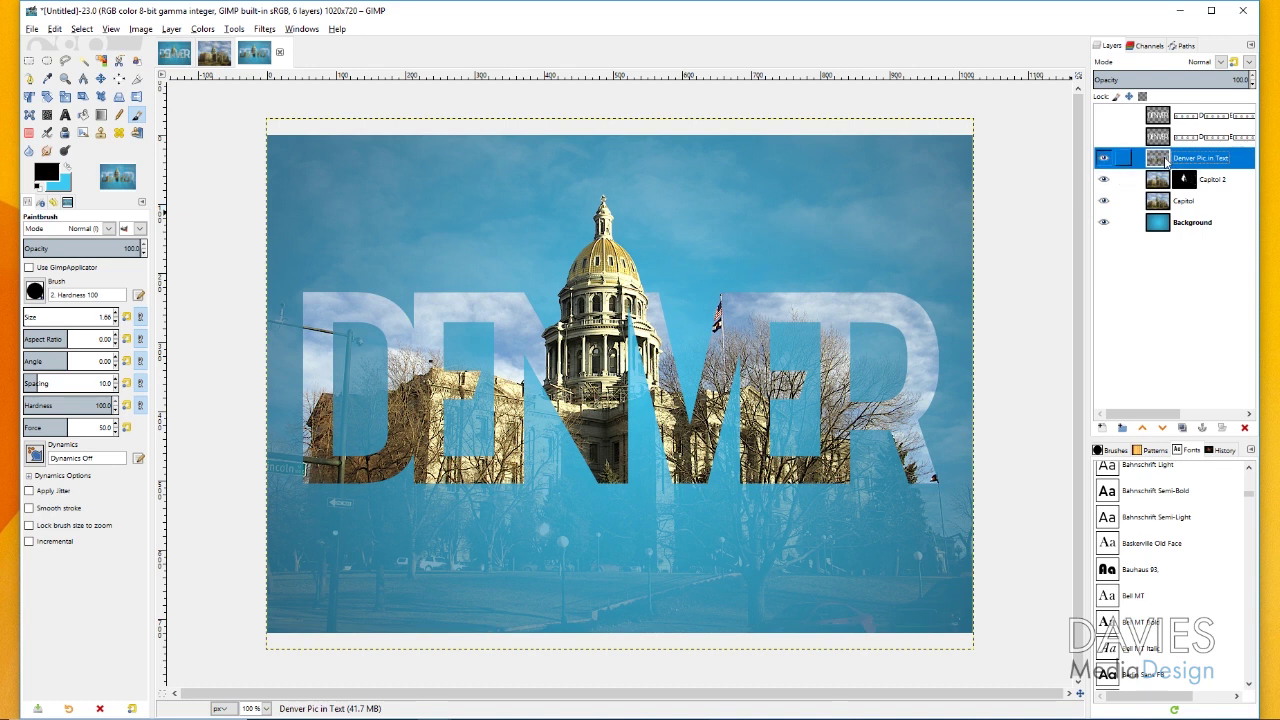
Apply a black Drop Shadow to the Denver Pic in Text layer with X and Y at 0, blur radius 11.35 and opacity 0.721.
left_click(264, 30)
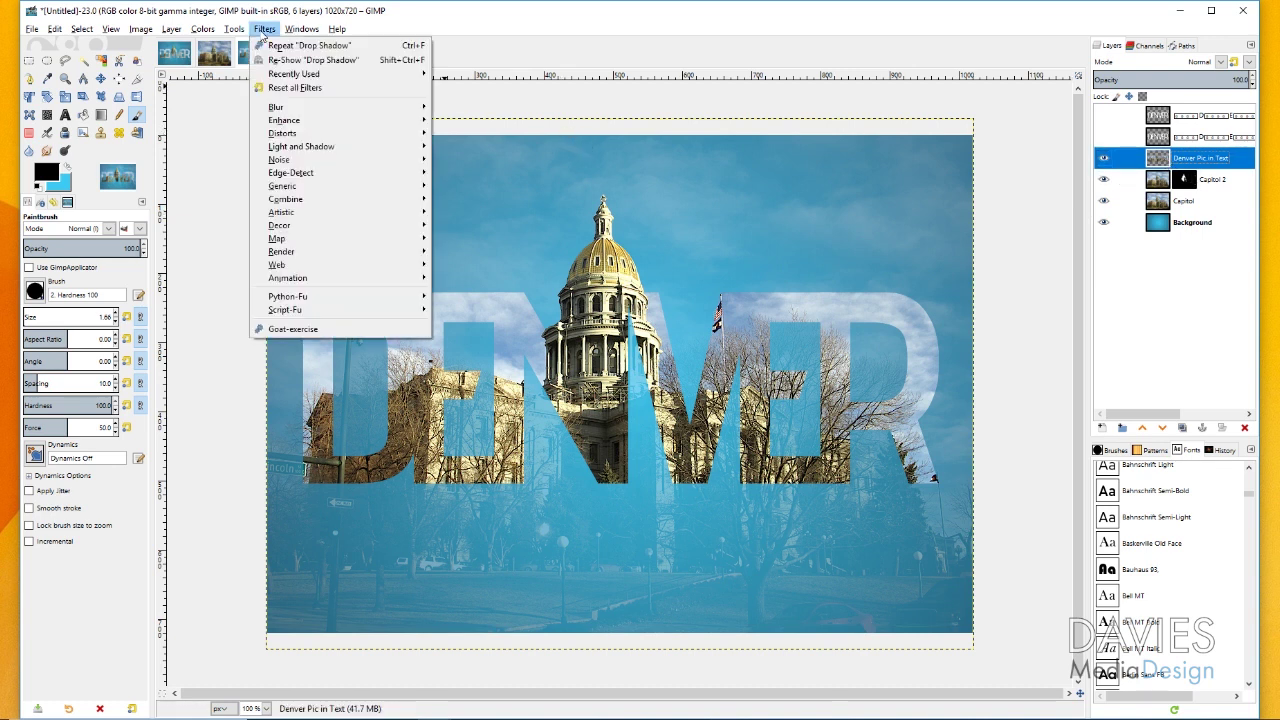
mouse_move(330, 146)
left_click(503, 224)
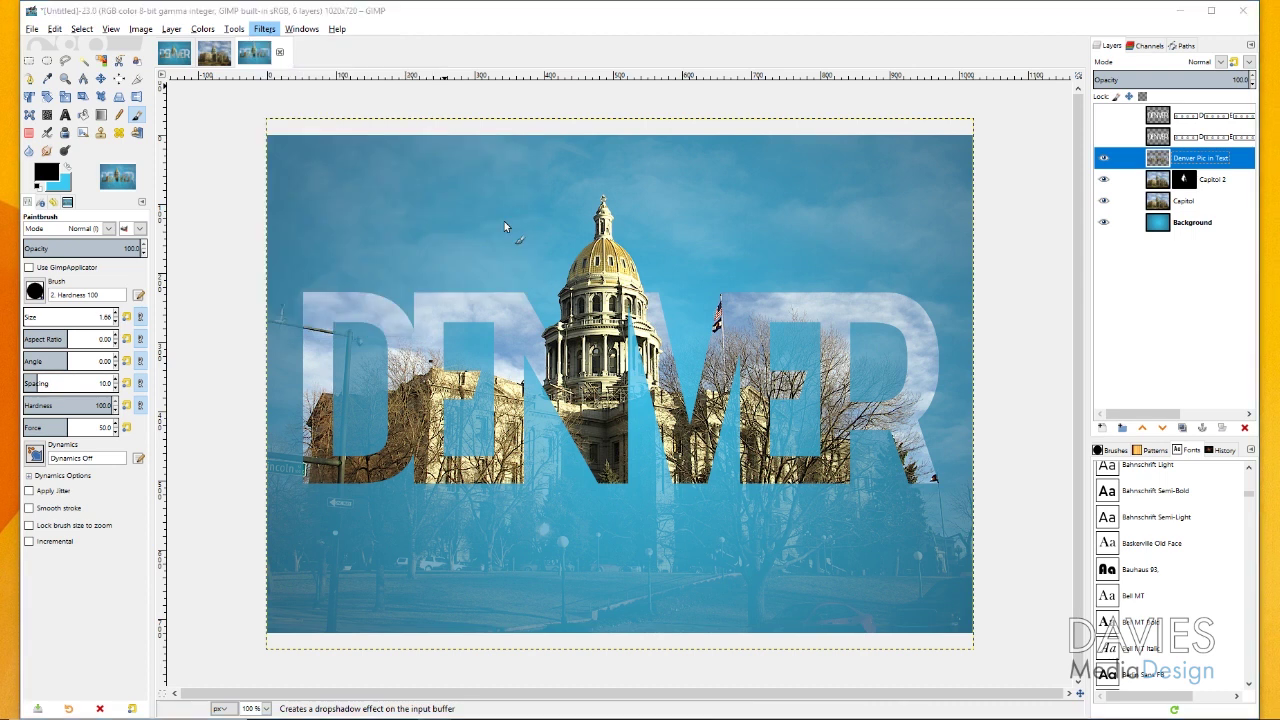
left_click_drag(281, 117, 185, 85)
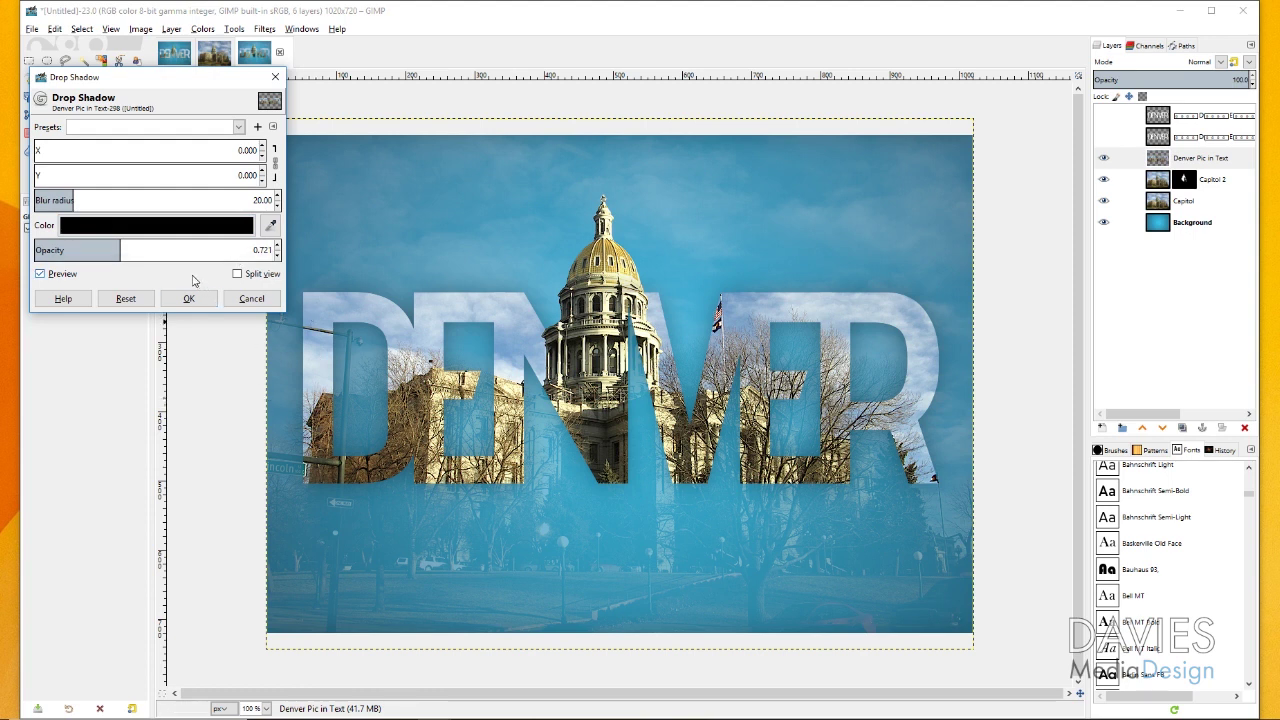
left_click(72, 198)
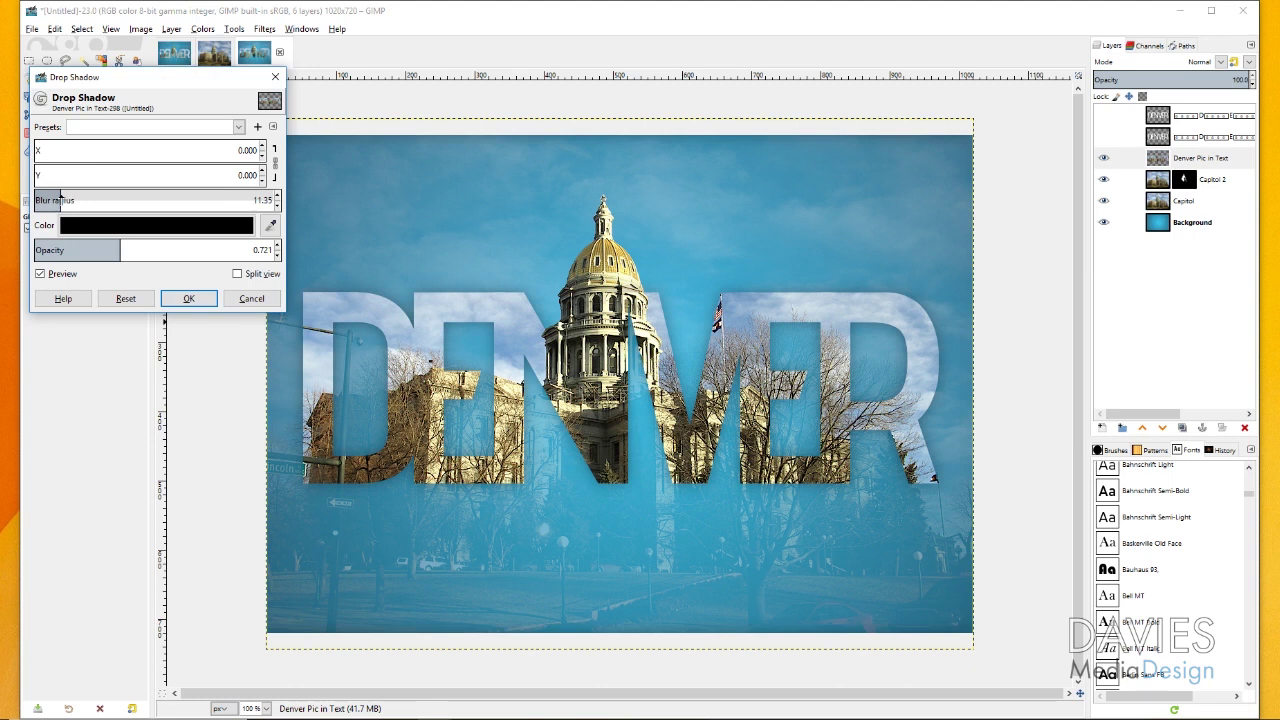
left_click(185, 297)
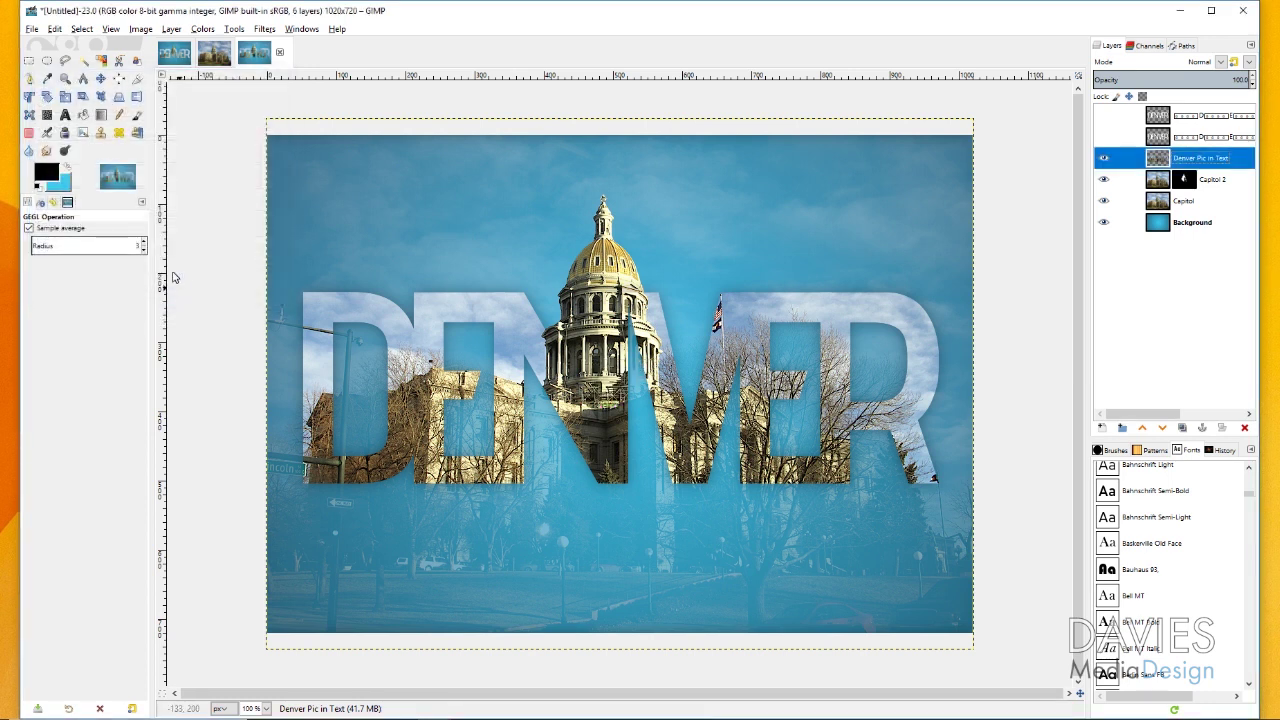
key("shift+e")
key("bracketright")
key("bracketright")
key("bracketright")
key("bracketright")
key("bracketright")
key("bracketright")
key("bracketright")
key("bracketright")
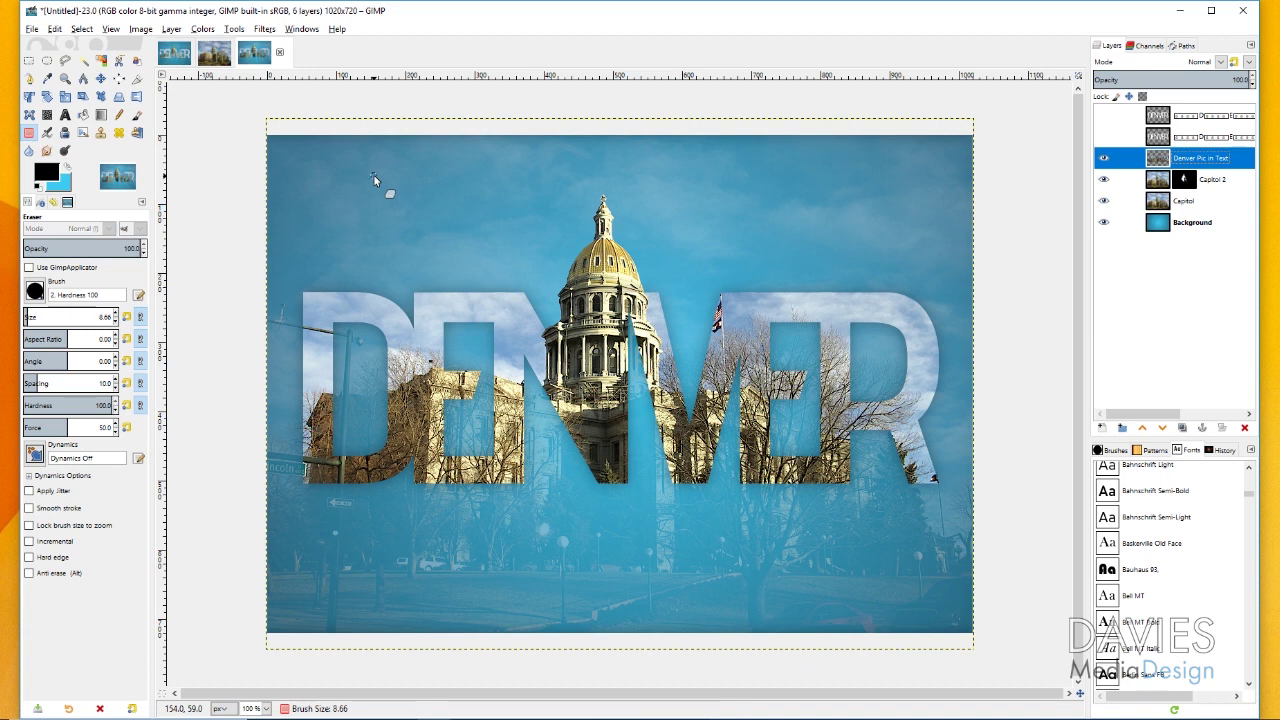
mouse_move(62, 316)
left_mouse_down()
mouse_move(88, 316)
mouse_move(76, 316)
left_mouse_up()
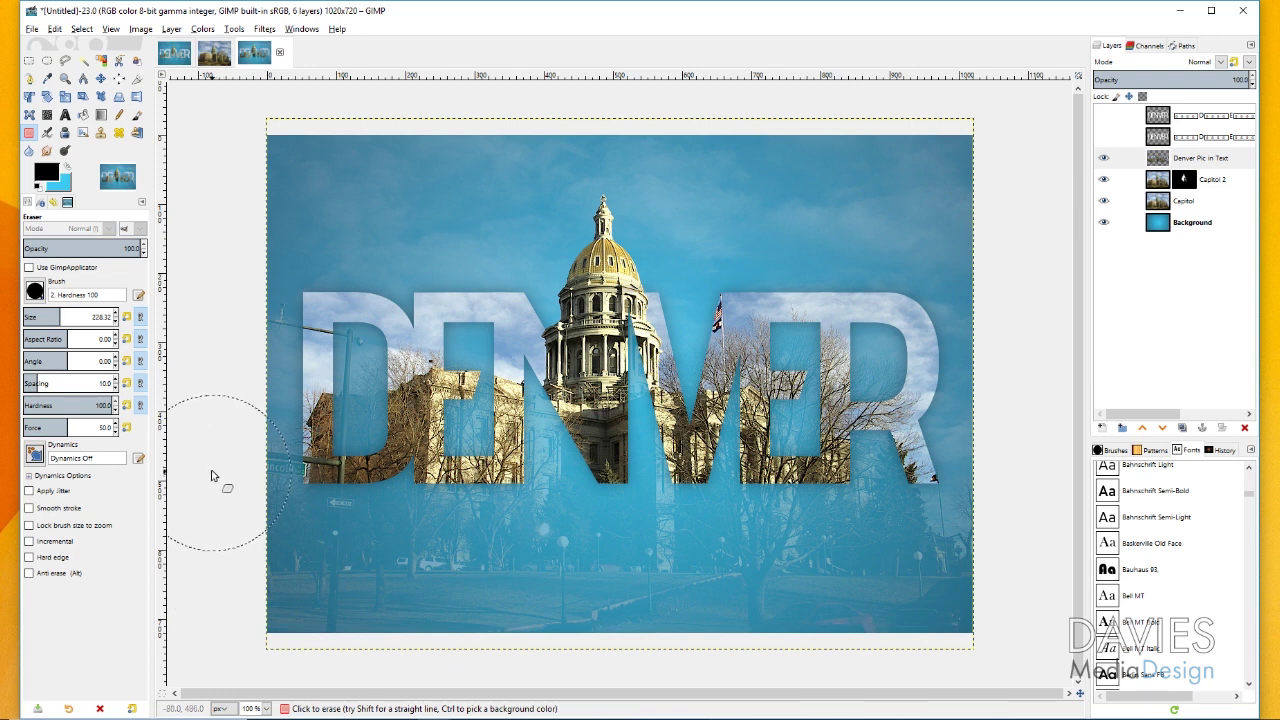
left_click(100, 78)
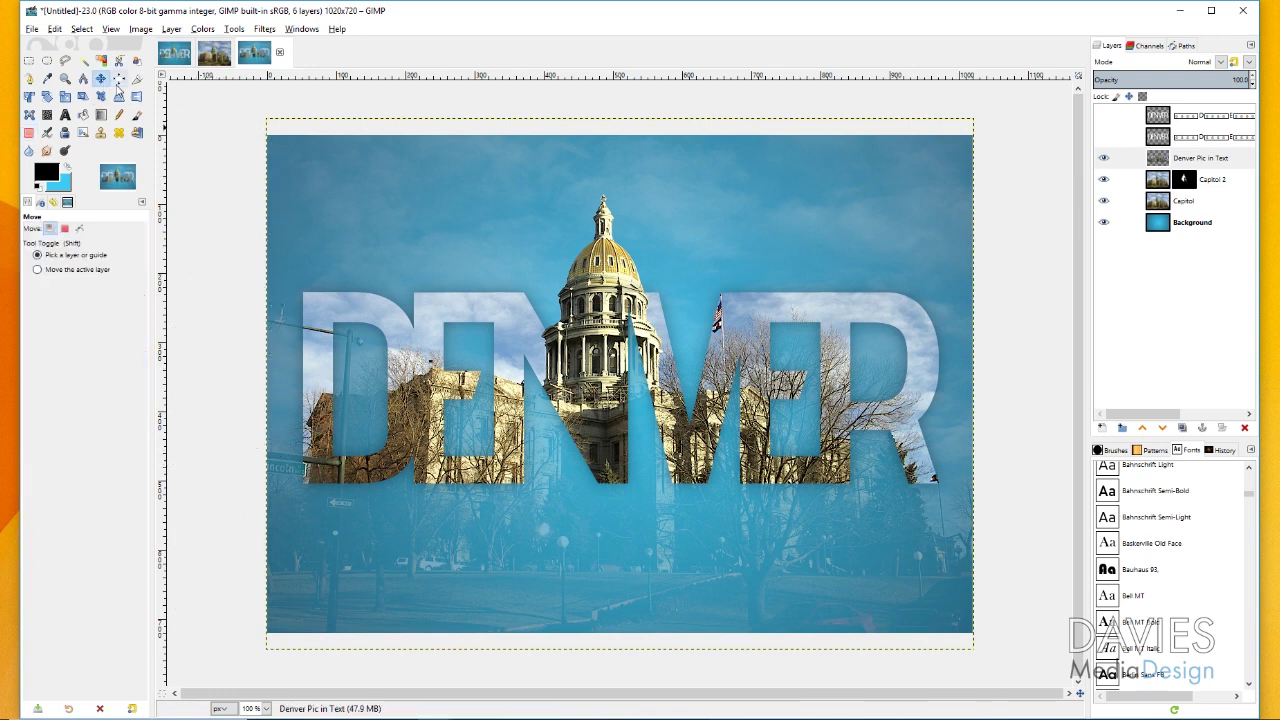
left_click(980, 252)
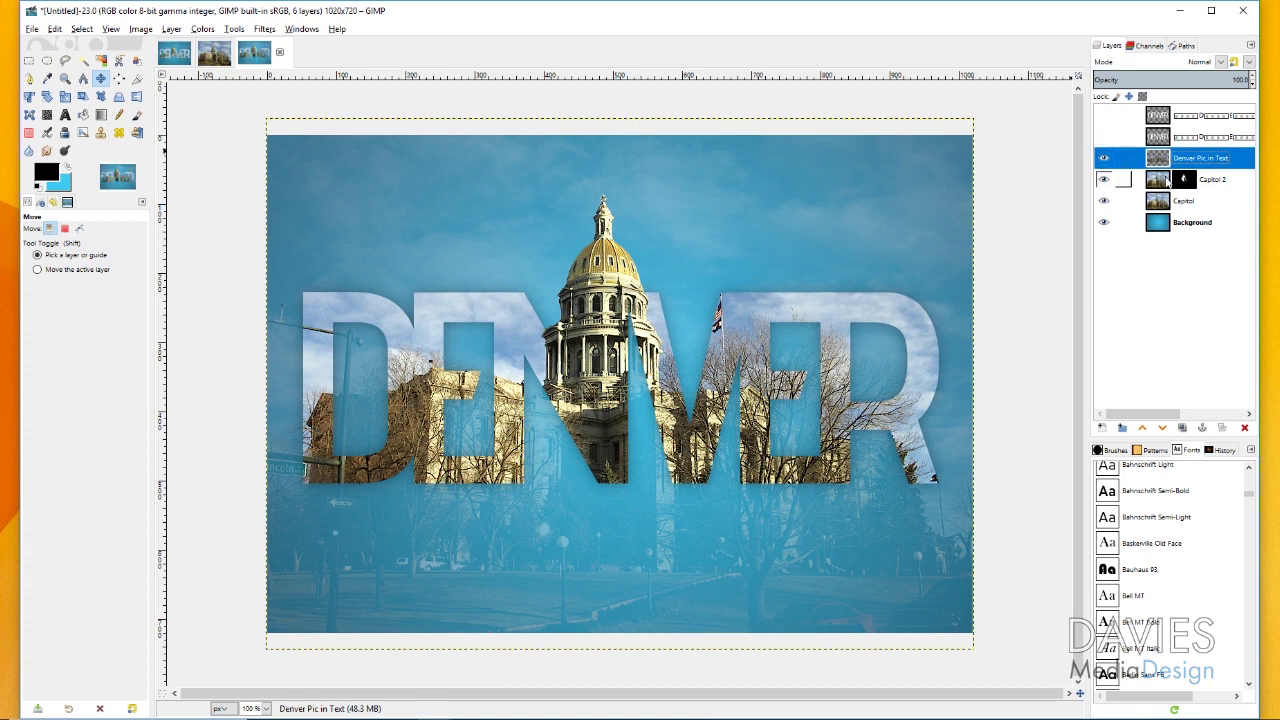
Convert the Capitol 2 layer's mask into a selection around the dome.
left_click(1163, 182)
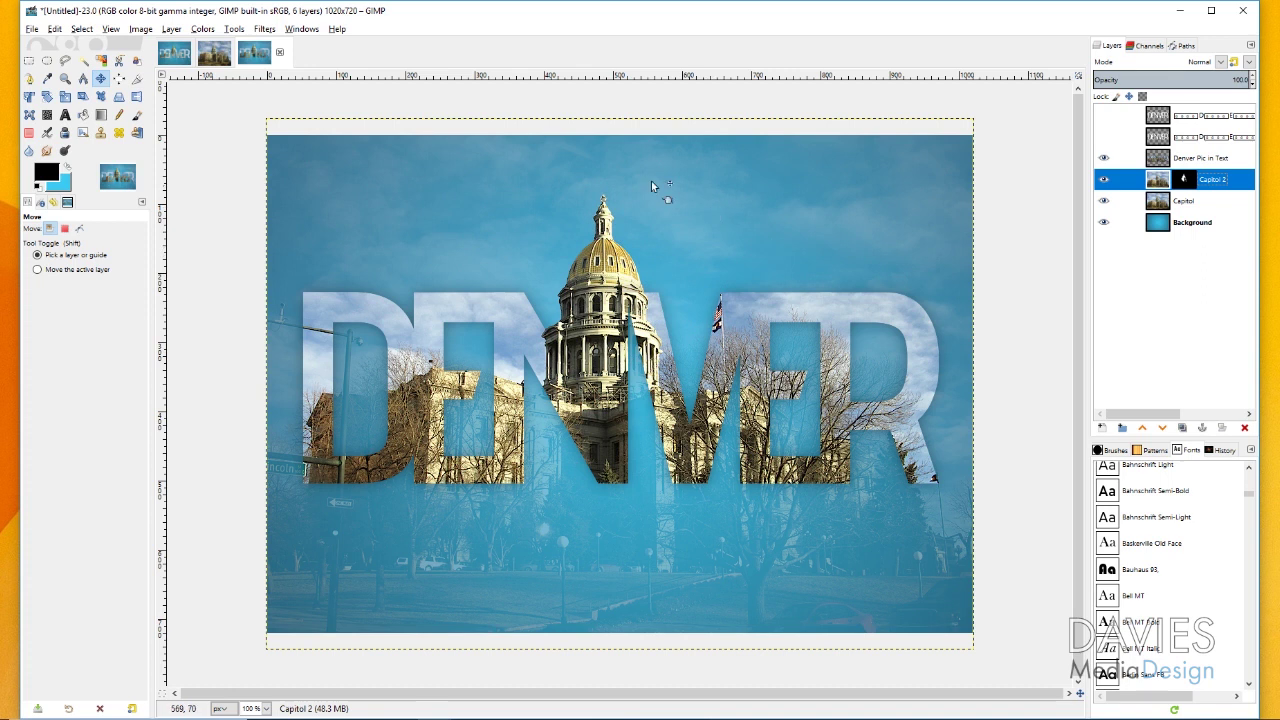
left_click(1185, 181)
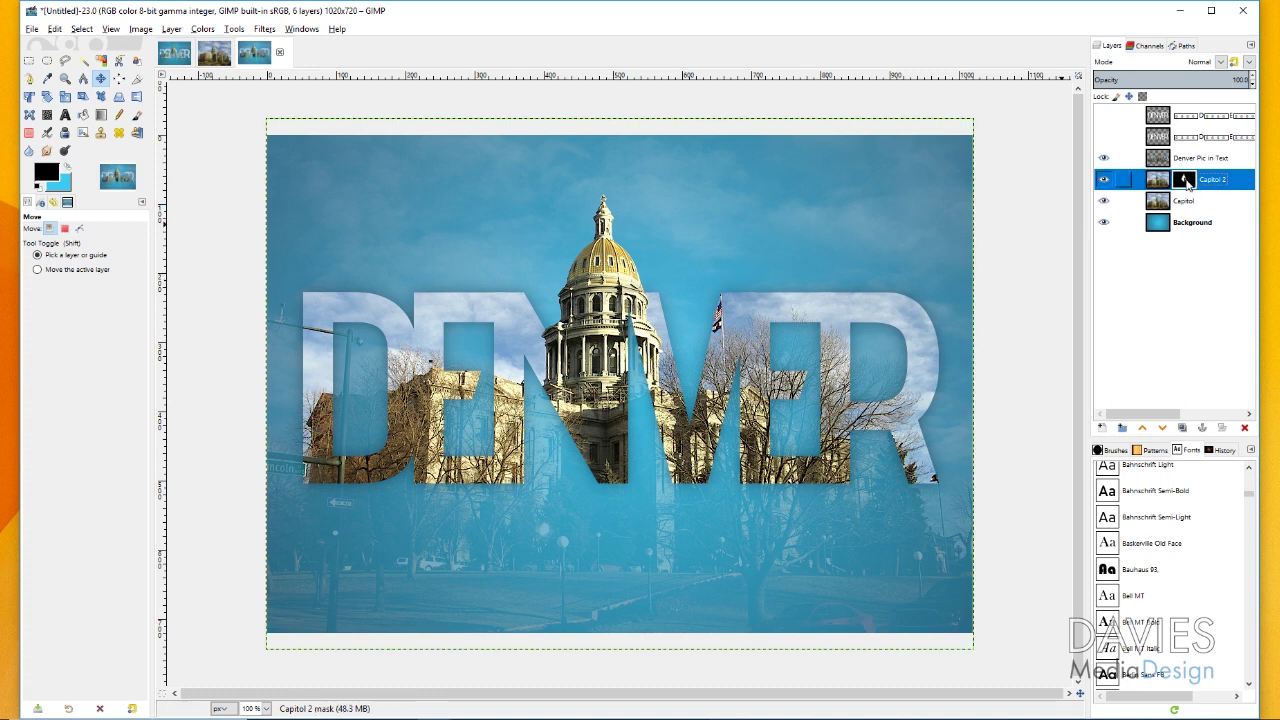
right_click(1187, 183)
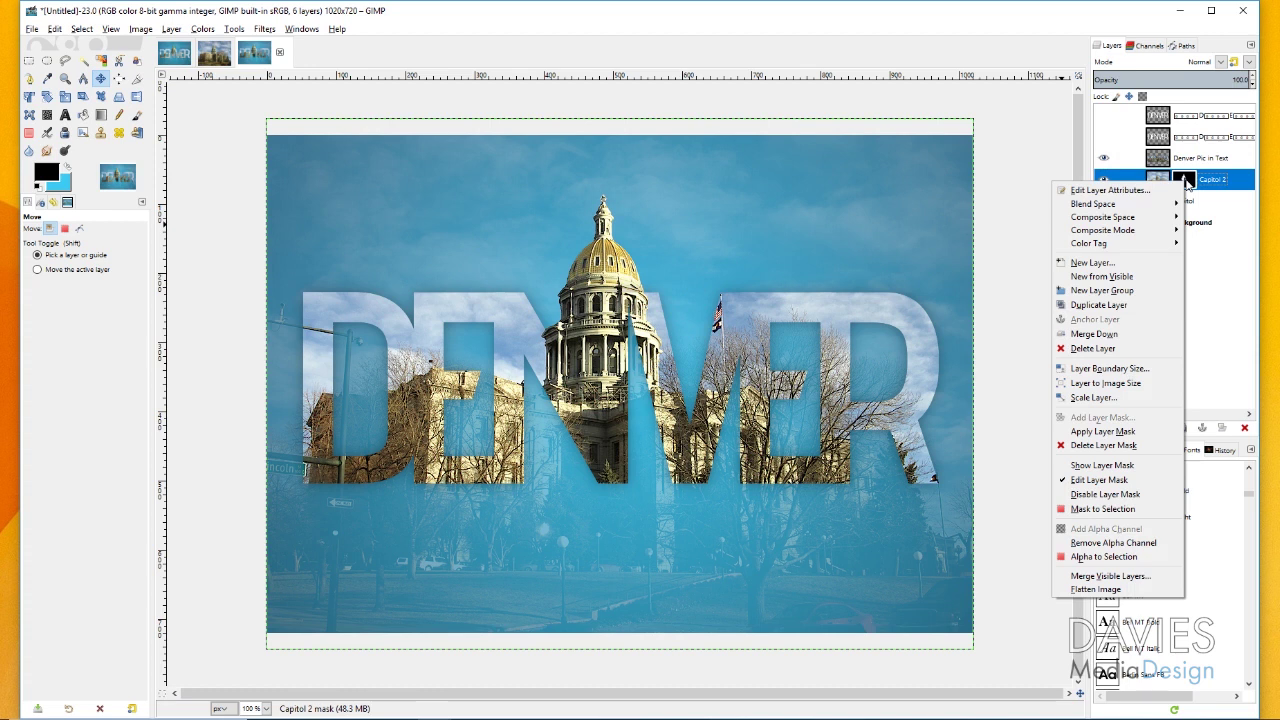
left_click(1155, 509)
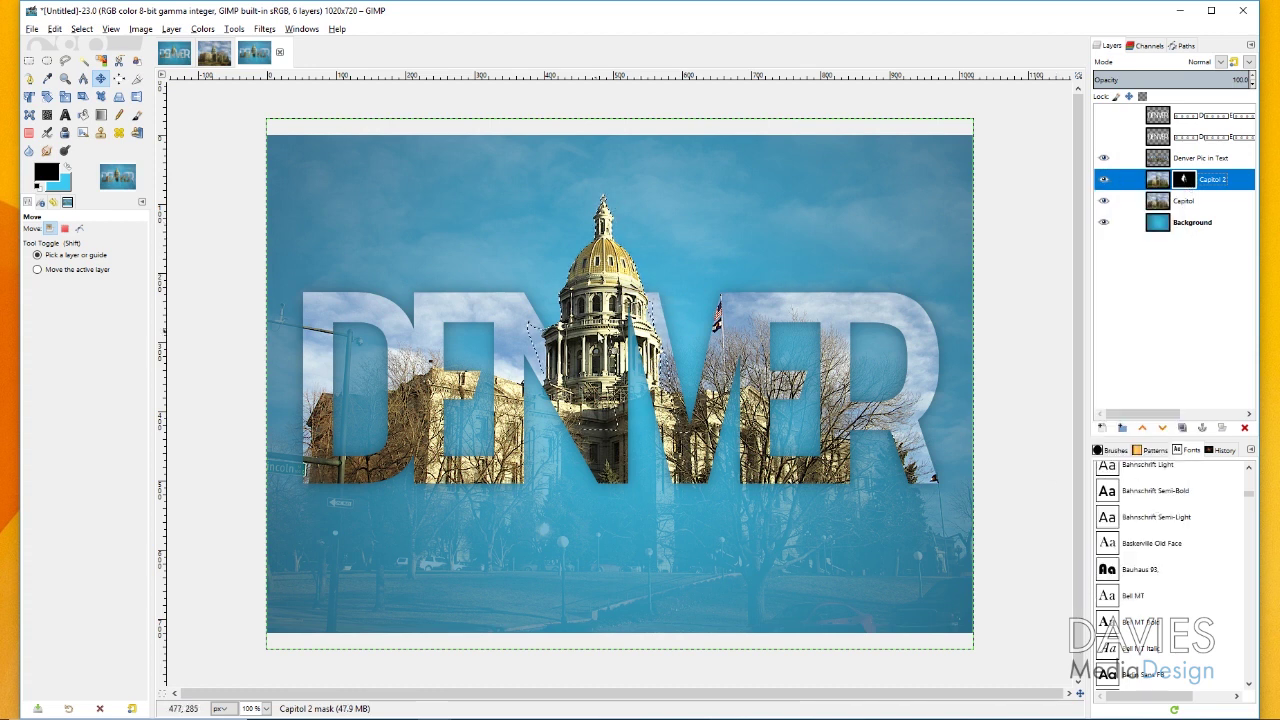
Copy the selected dome from the Capitol 2 layer's photo and paste it as a new layer.
left_click(1160, 183)
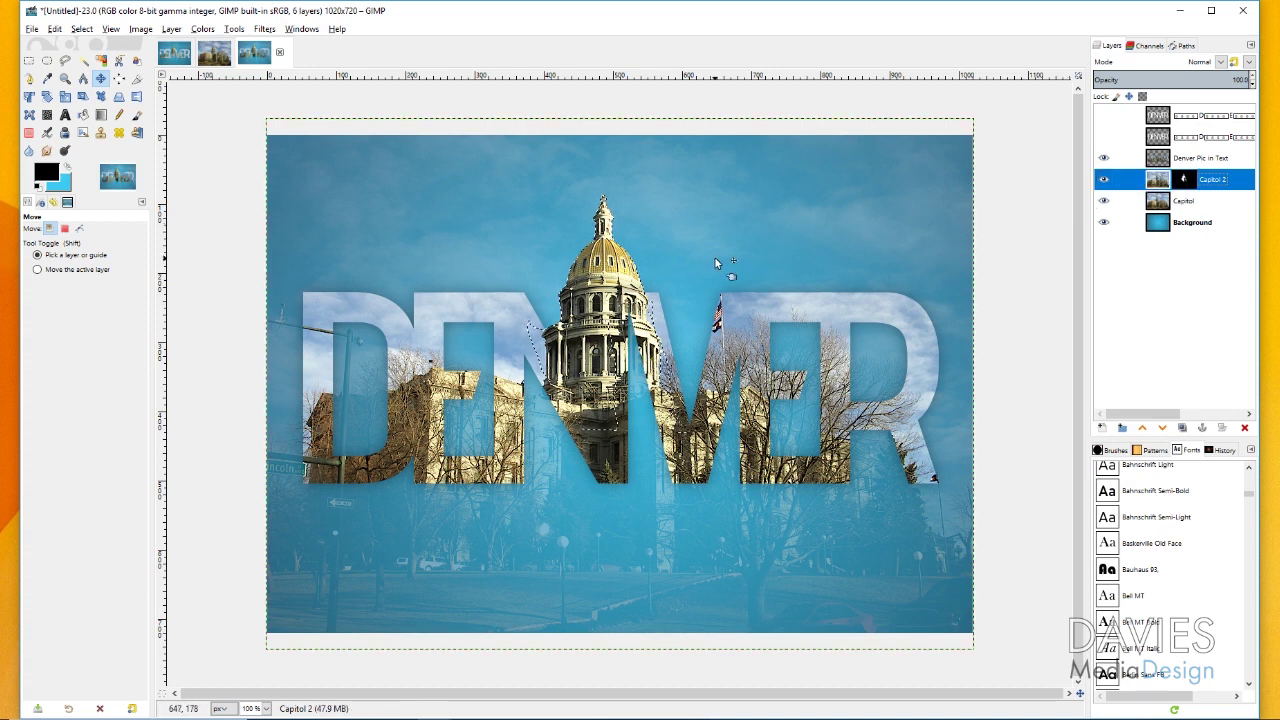
key("ctrl+c")
key("ctrl+v")
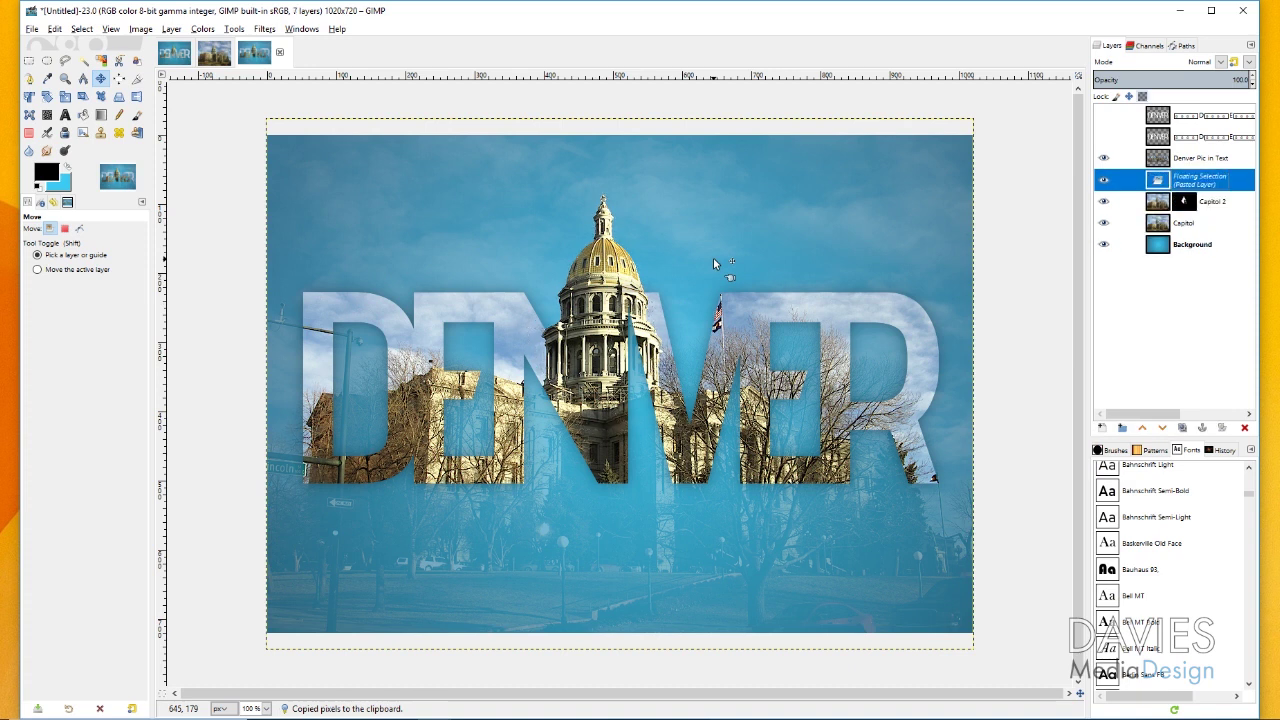
left_click(1105, 204)
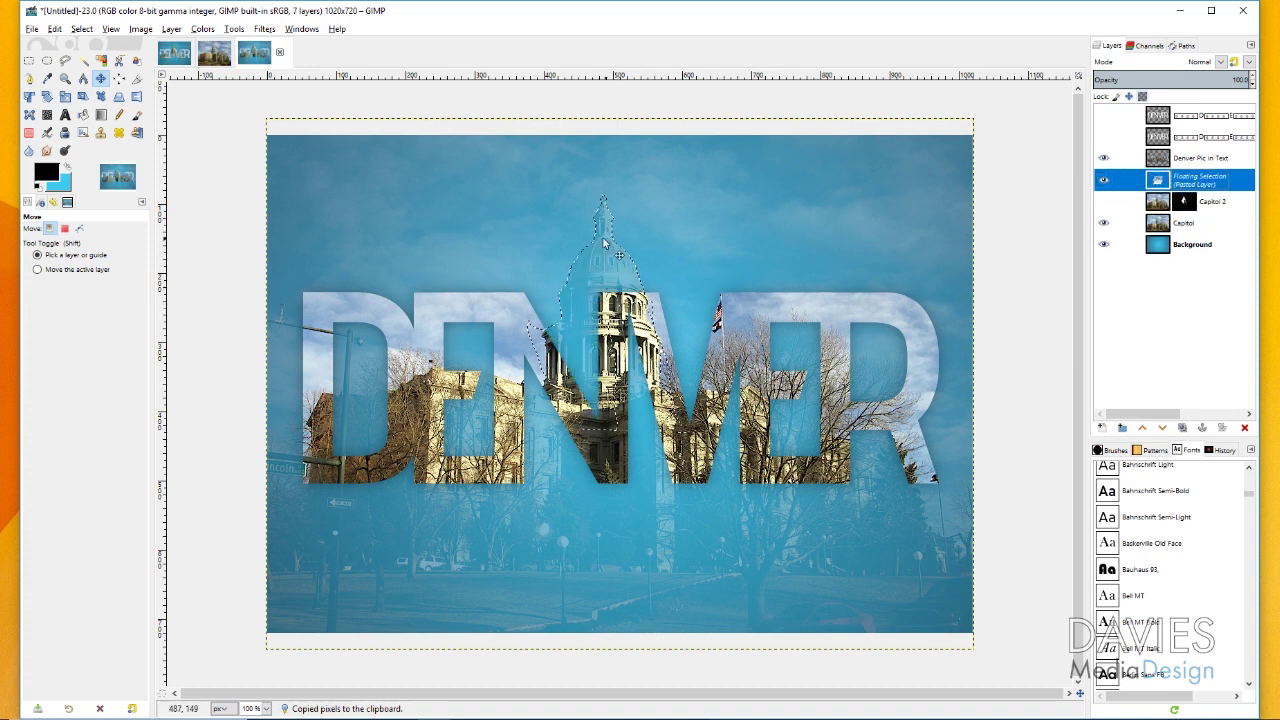
left_click(1105, 202)
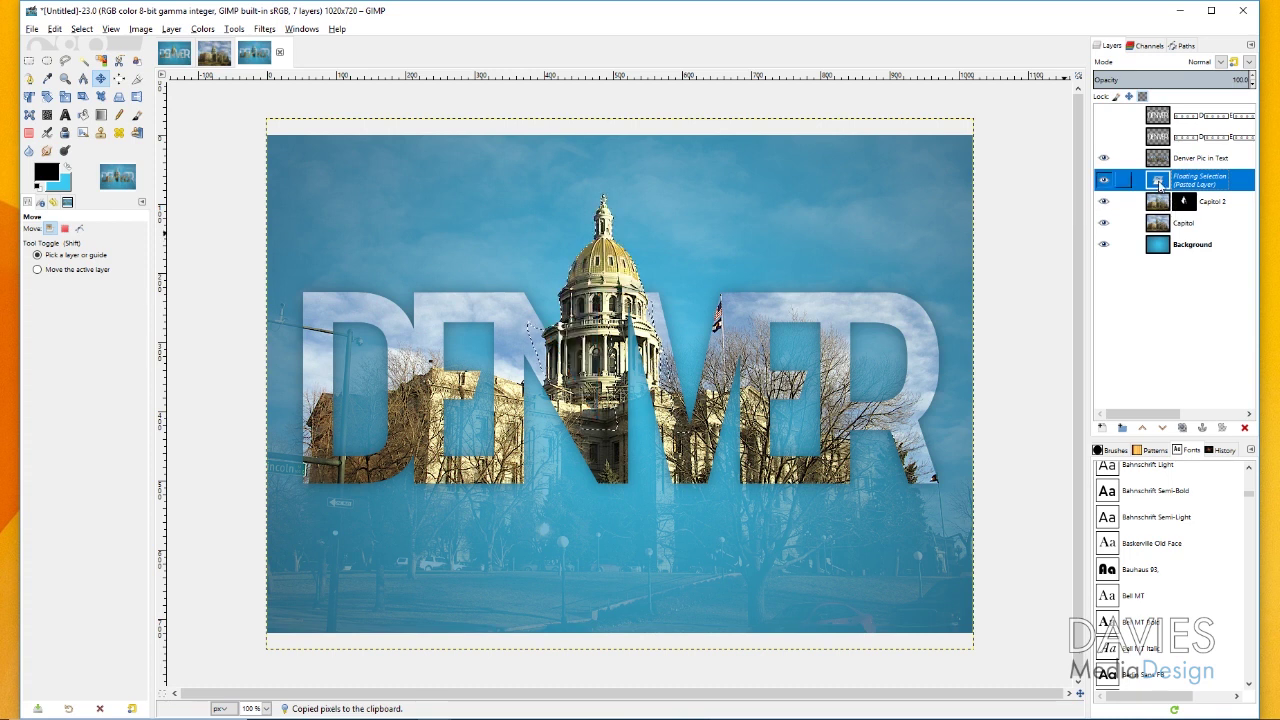
left_click(1104, 428)
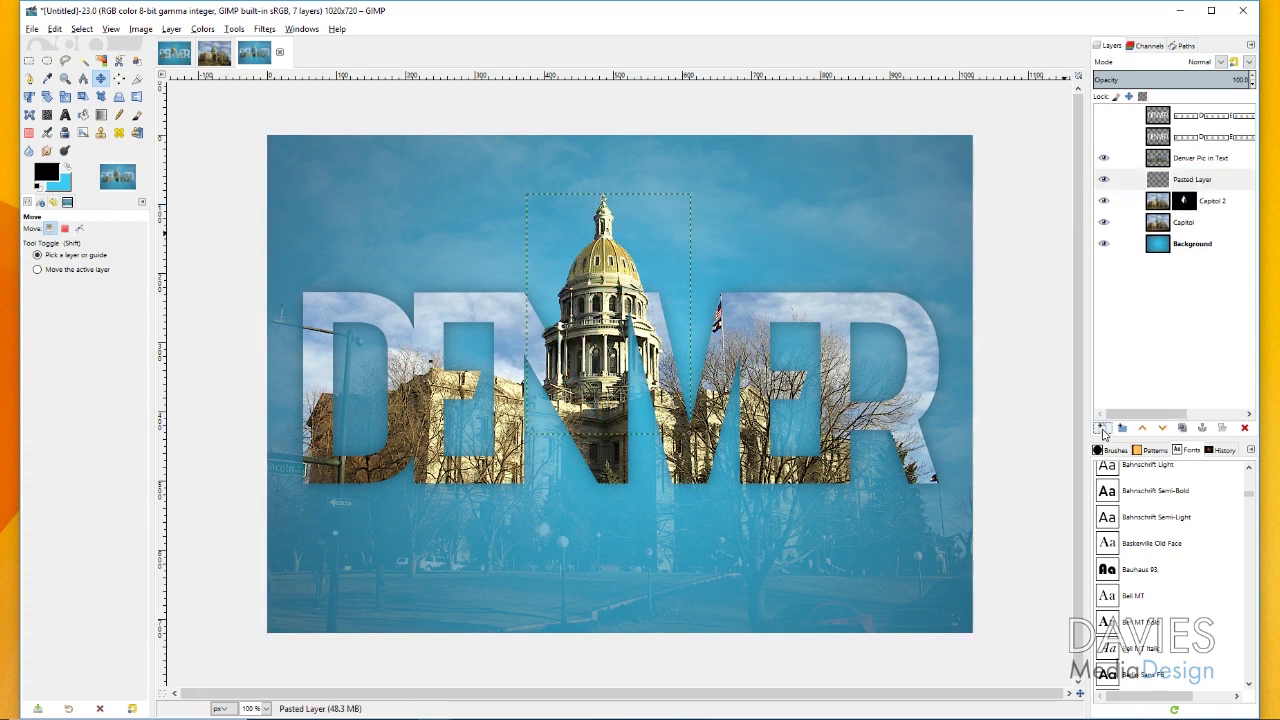
Rename the pasted layer as Dome and hide the Capitol 2 layer, checking the dome by toggling its visibility.
double_click(1200, 181)
type("Dome")
key("Return")
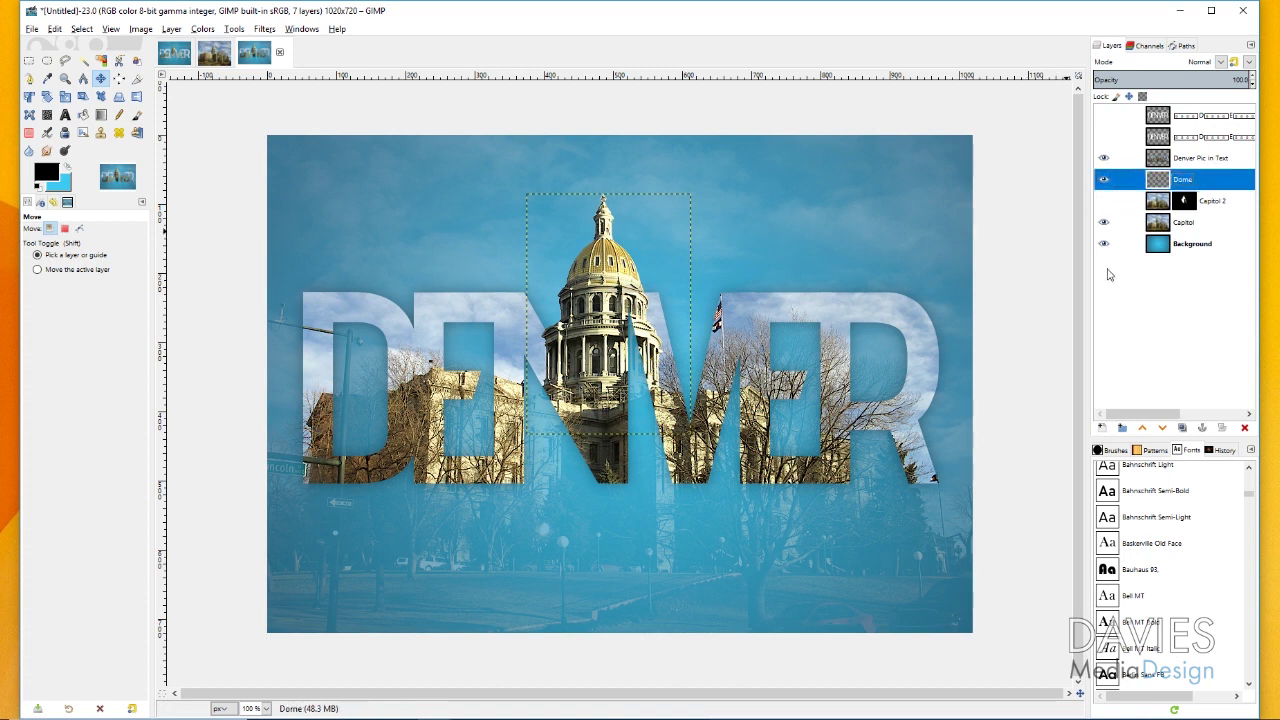
left_click(1104, 179)
left_click(1104, 179)
left_click(1104, 179)
left_click(1104, 179)
left_click(1104, 179)
left_click(1104, 179)
Apply a black Drop Shadow to the Dome layer with X and Y at 0, blur radius 11.35 and opacity 0.721.
left_click(262, 30)
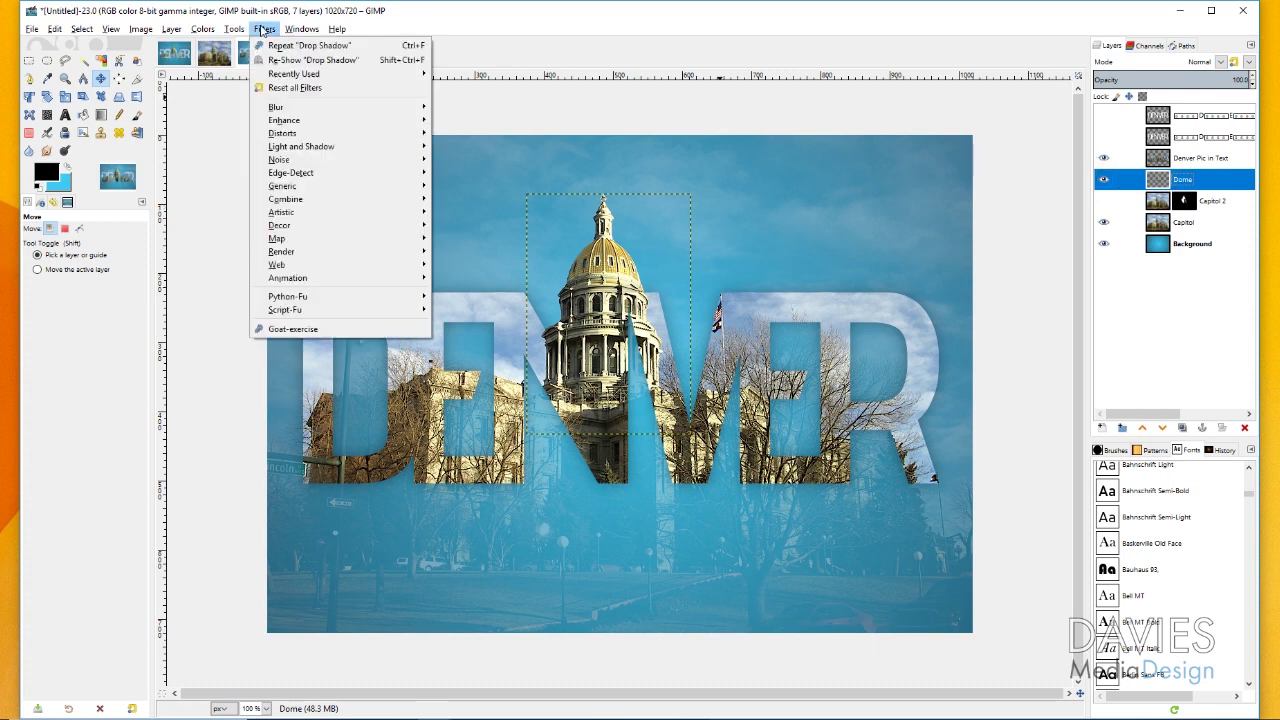
mouse_move(329, 148)
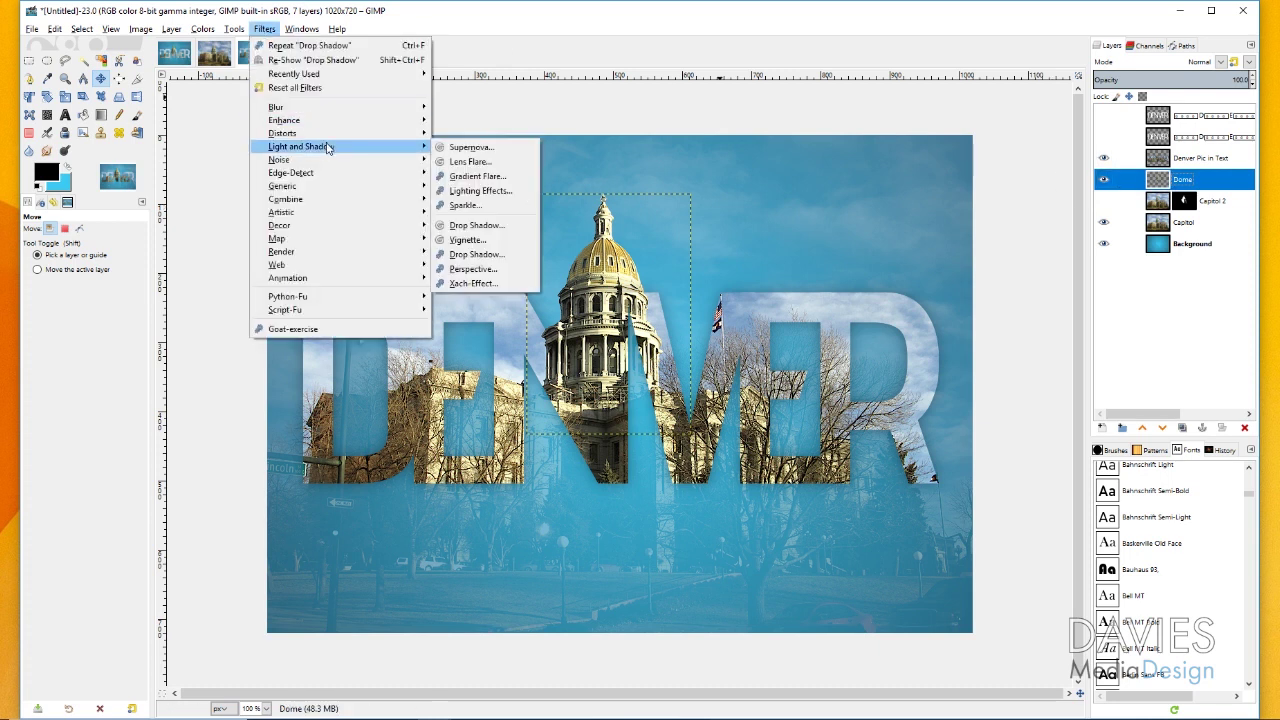
left_click(484, 224)
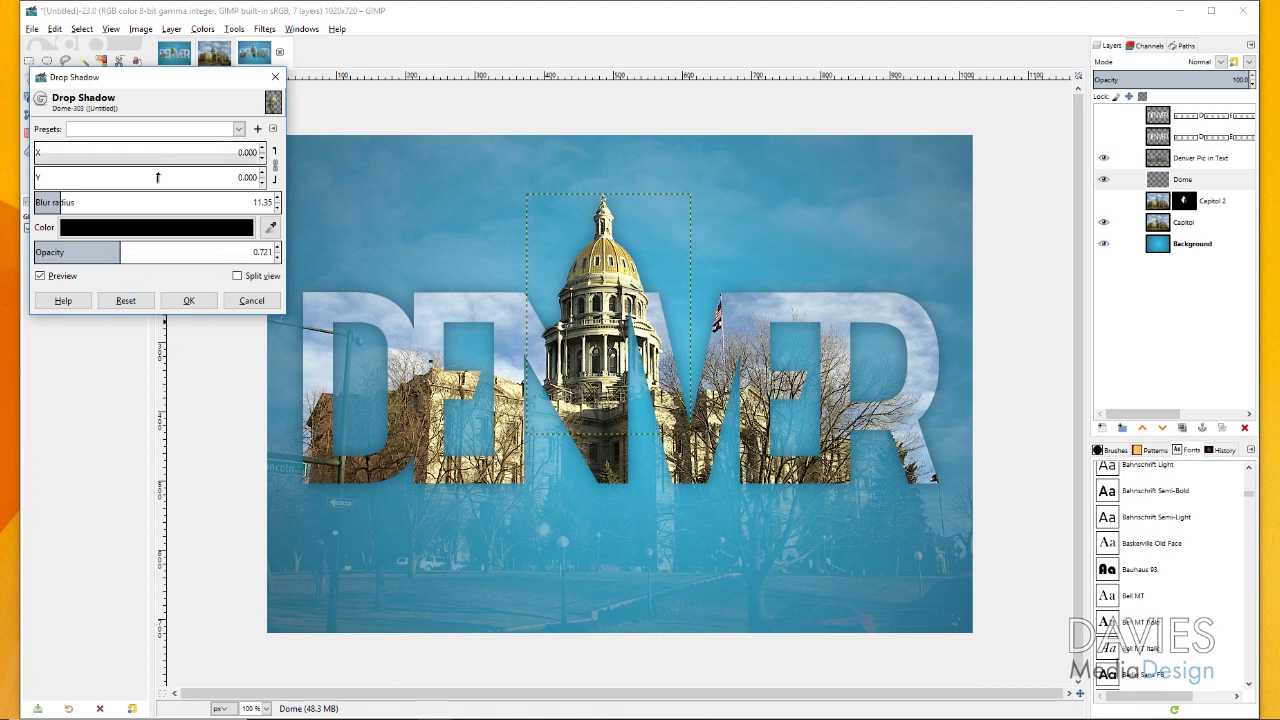
left_click(187, 301)
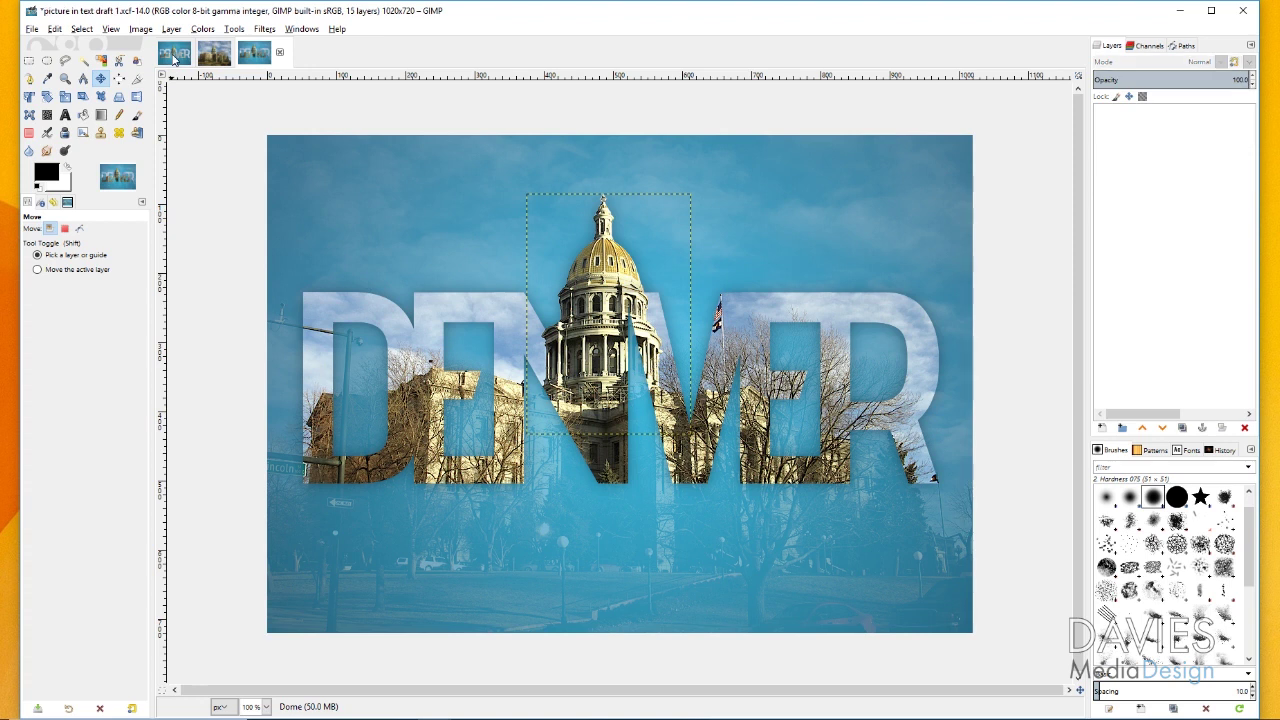
Compare with the picture in text draft 1 image, and turn the Denver Pic in Text layer's alpha into a selection.
left_click(176, 58)
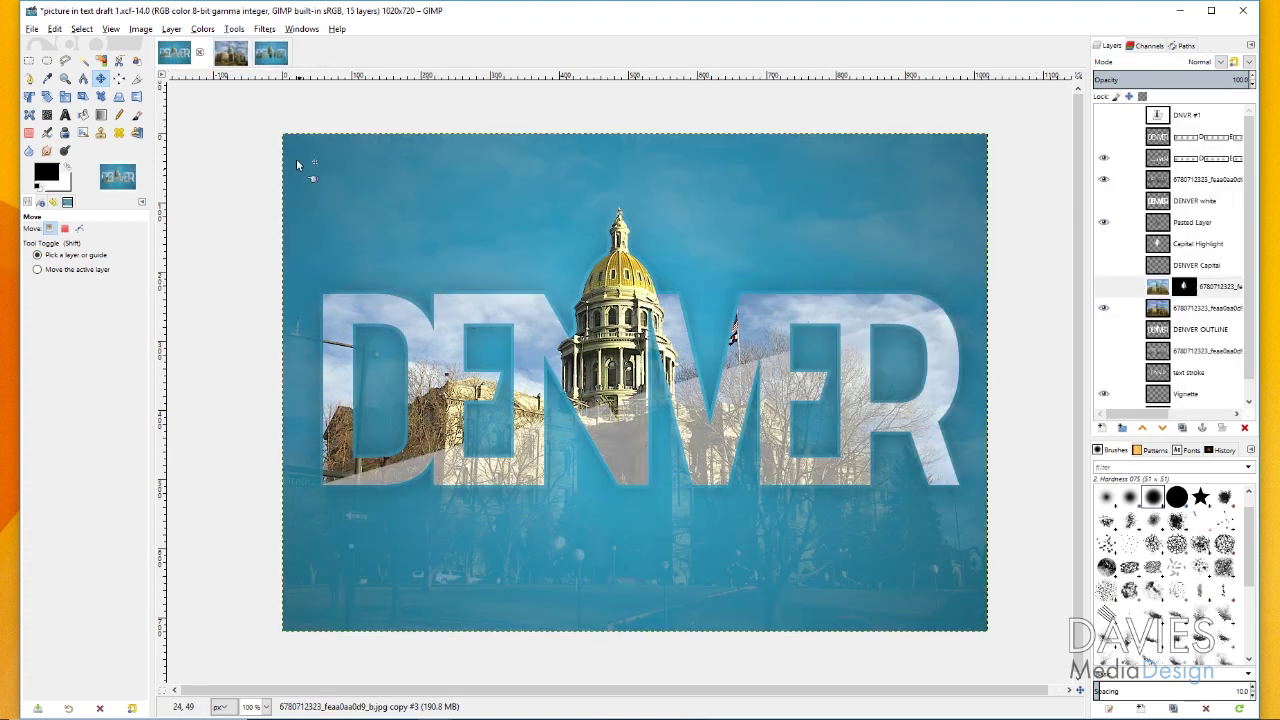
left_click(262, 55)
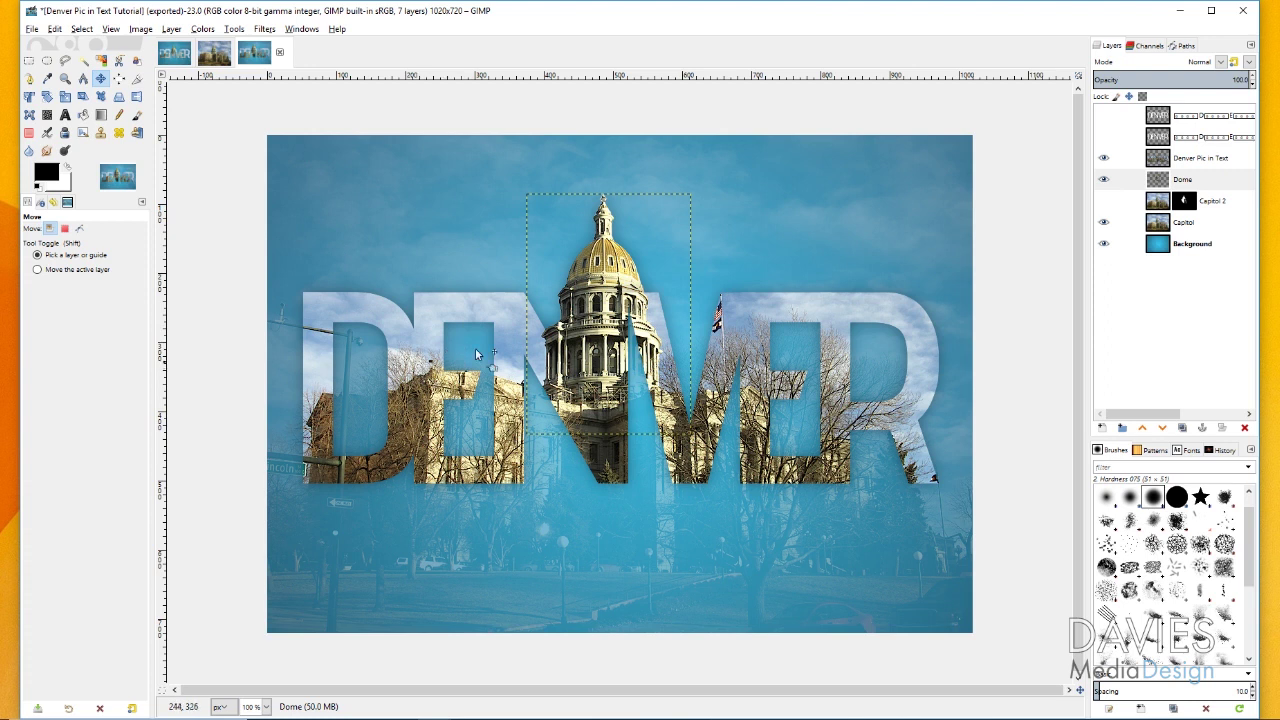
left_click(1162, 158)
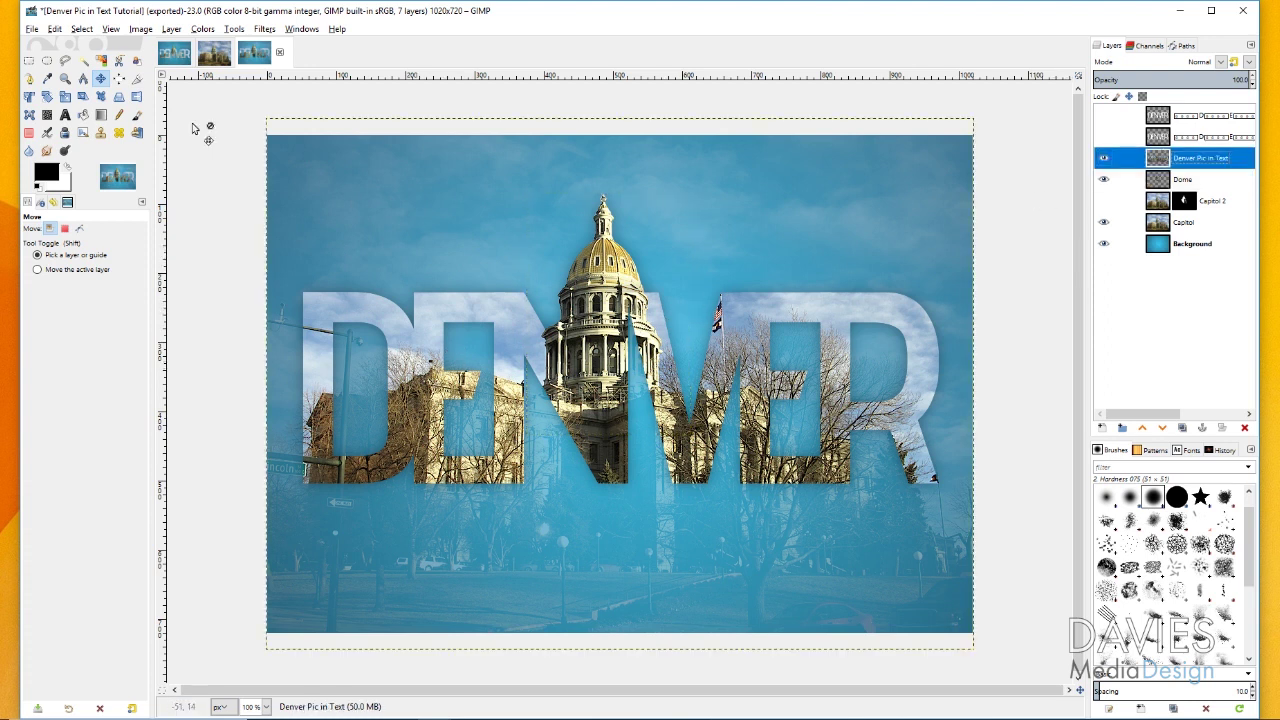
left_click(171, 29)
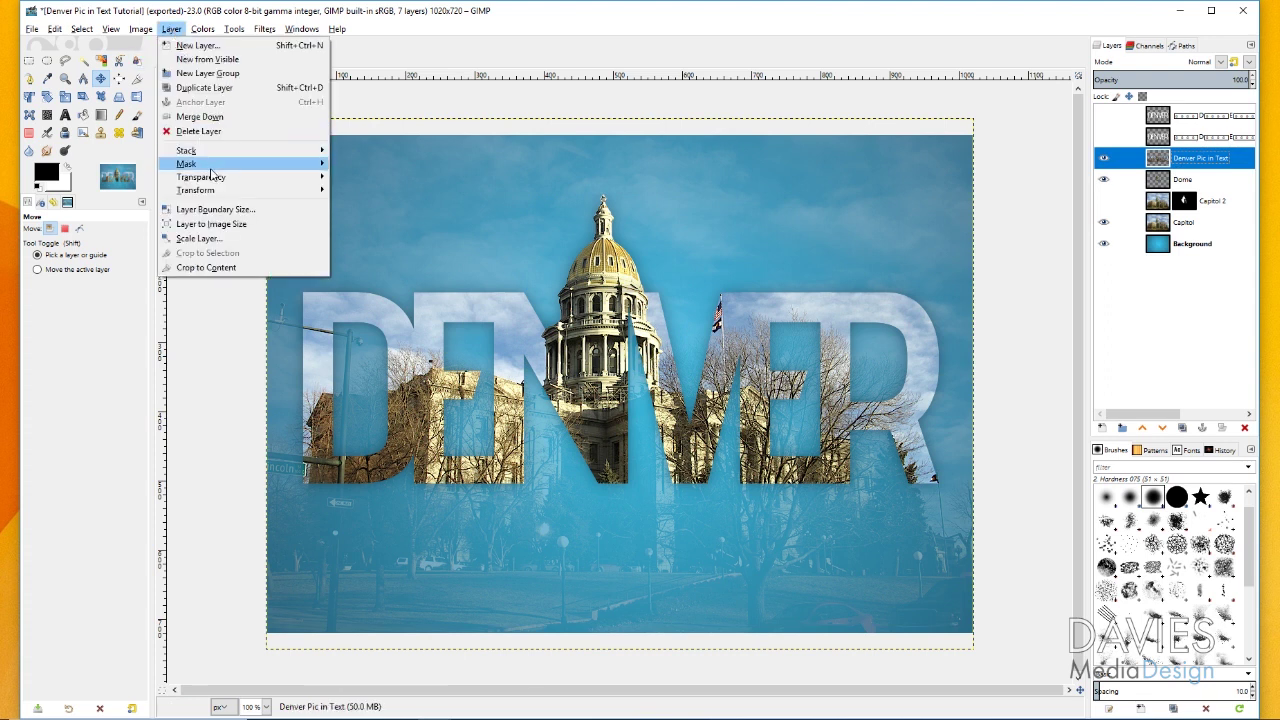
mouse_move(212, 177)
left_click(400, 256)
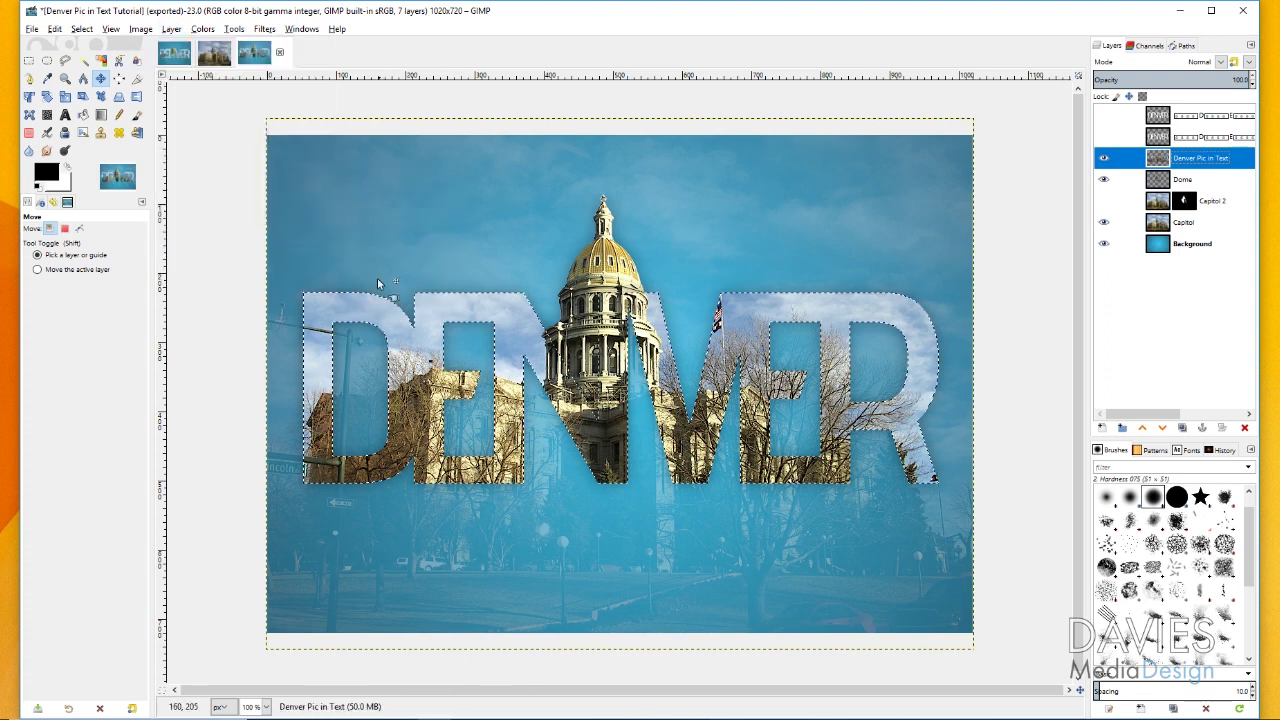
Grow the DENVER lettering selection slightly beyond the edges of the letters.
left_click(82, 29)
left_click(100, 193)
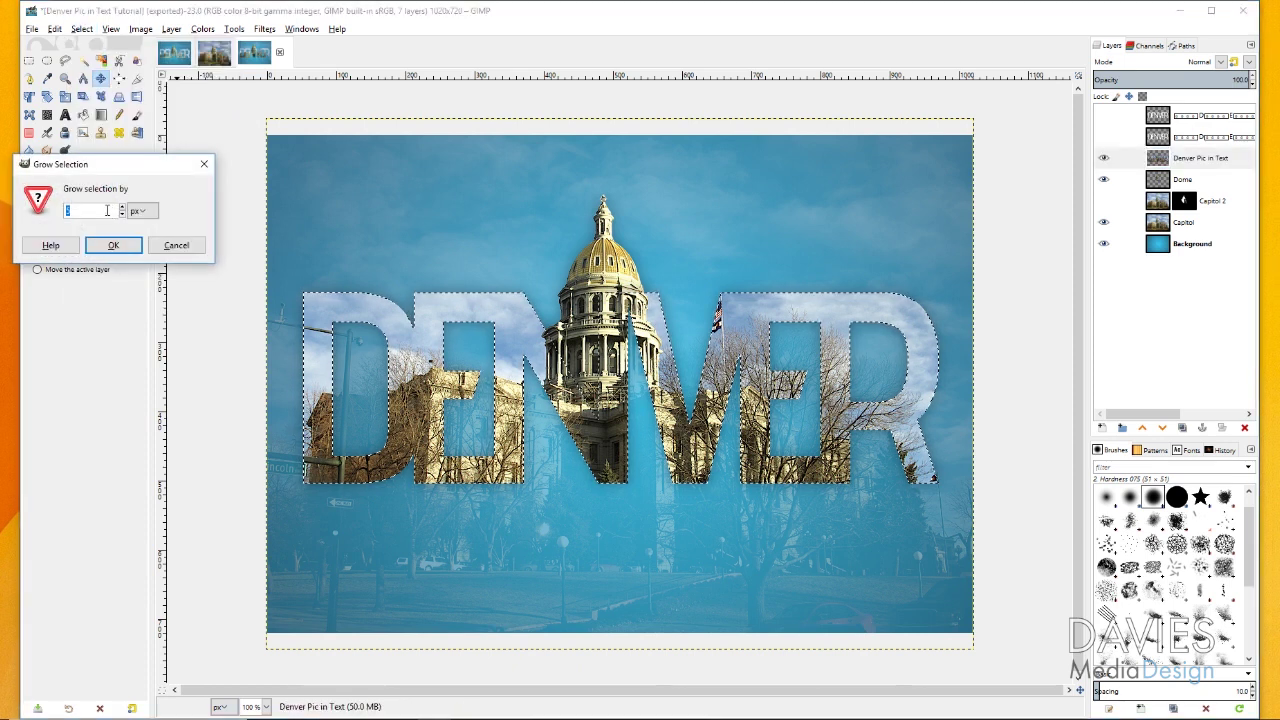
left_click_drag(118, 171, 190, 152)
left_click(190, 230)
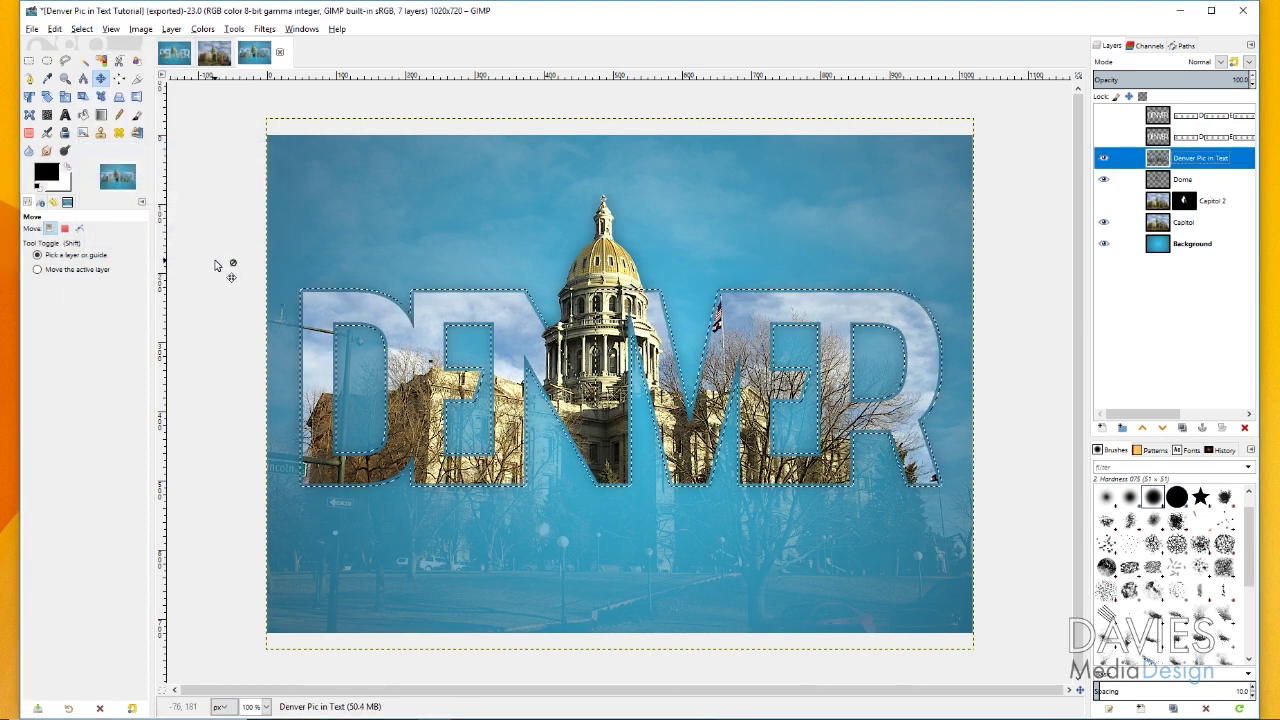
Create a transparent 1020 x 720 px layer named Gold Outline with a yellow color tag.
left_click(1104, 428)
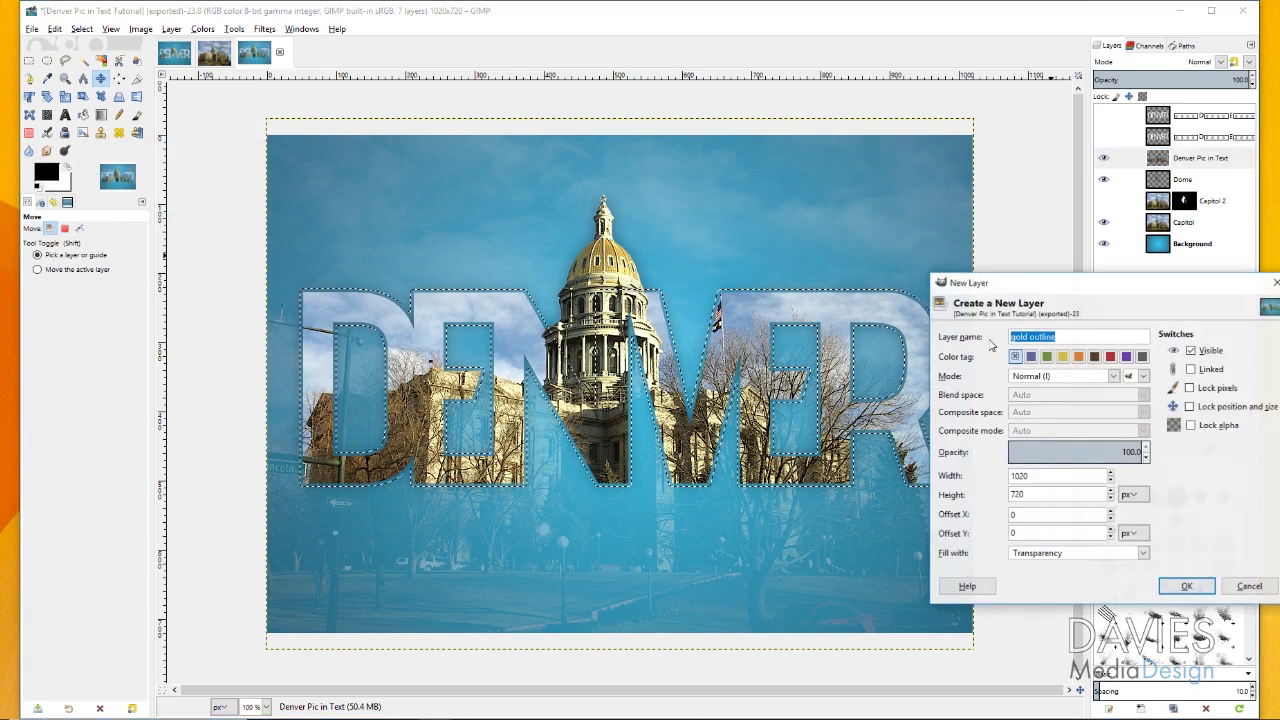
type("Gold Outli")
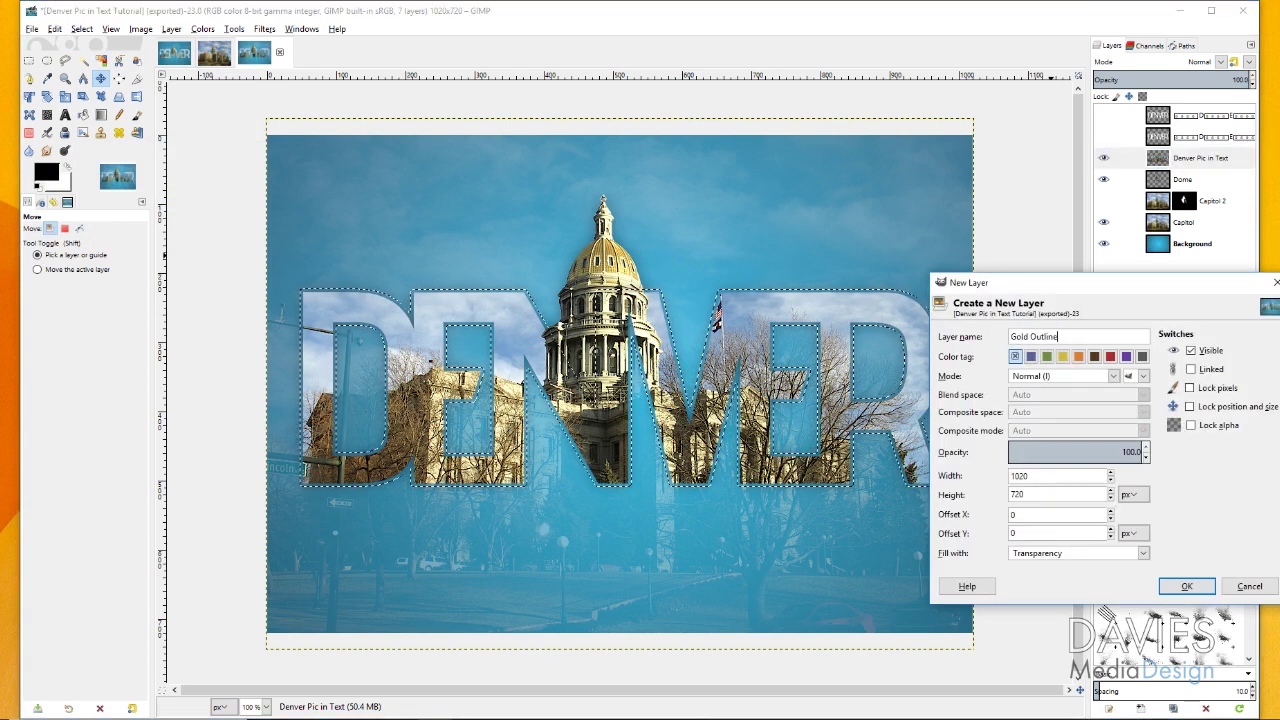
left_click(1064, 358)
left_click(1183, 588)
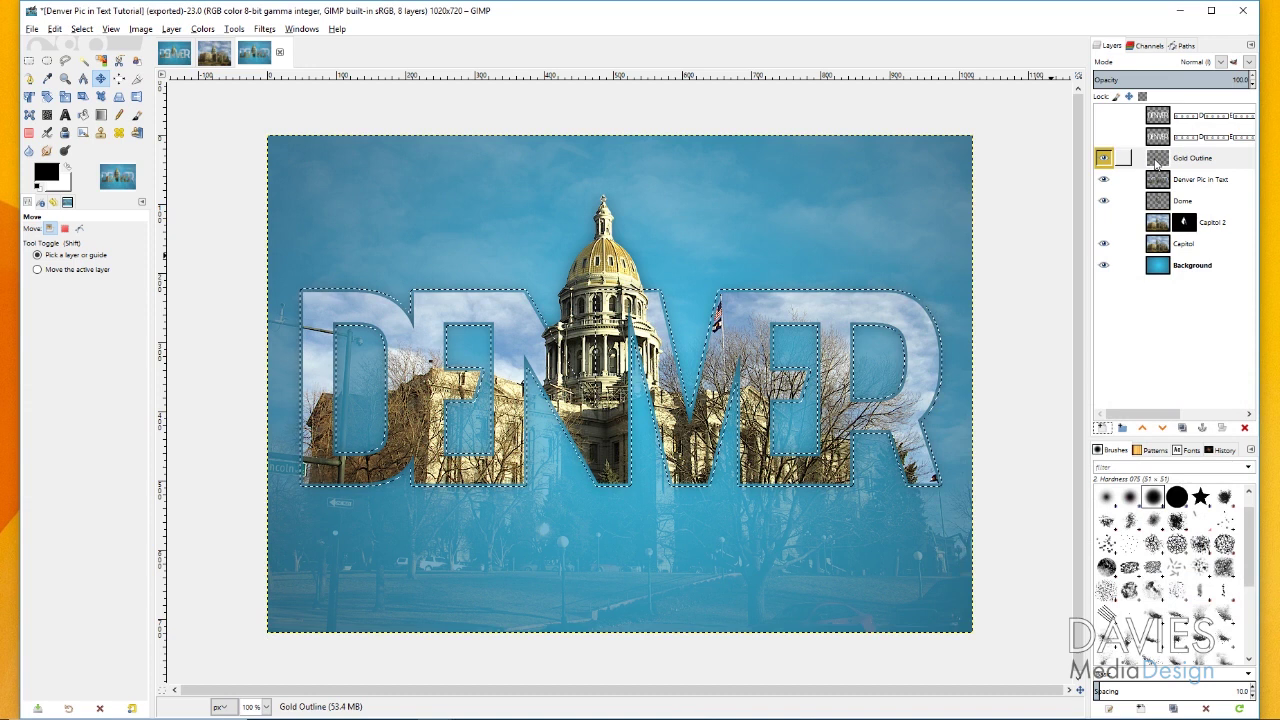
Subtract the Denver Pic in Text layer's alpha from the grown selection so only a thin outline around the letters remains selected.
left_click(1172, 182)
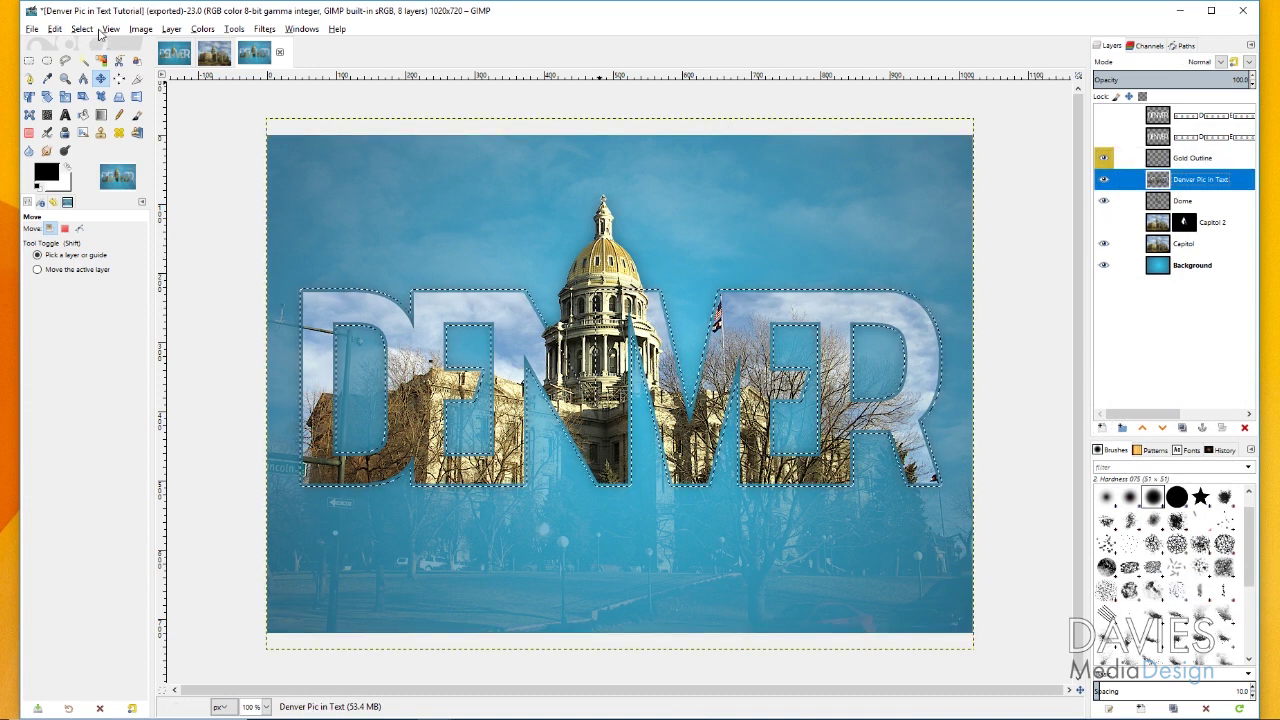
left_click(140, 29)
mouse_move(205, 177)
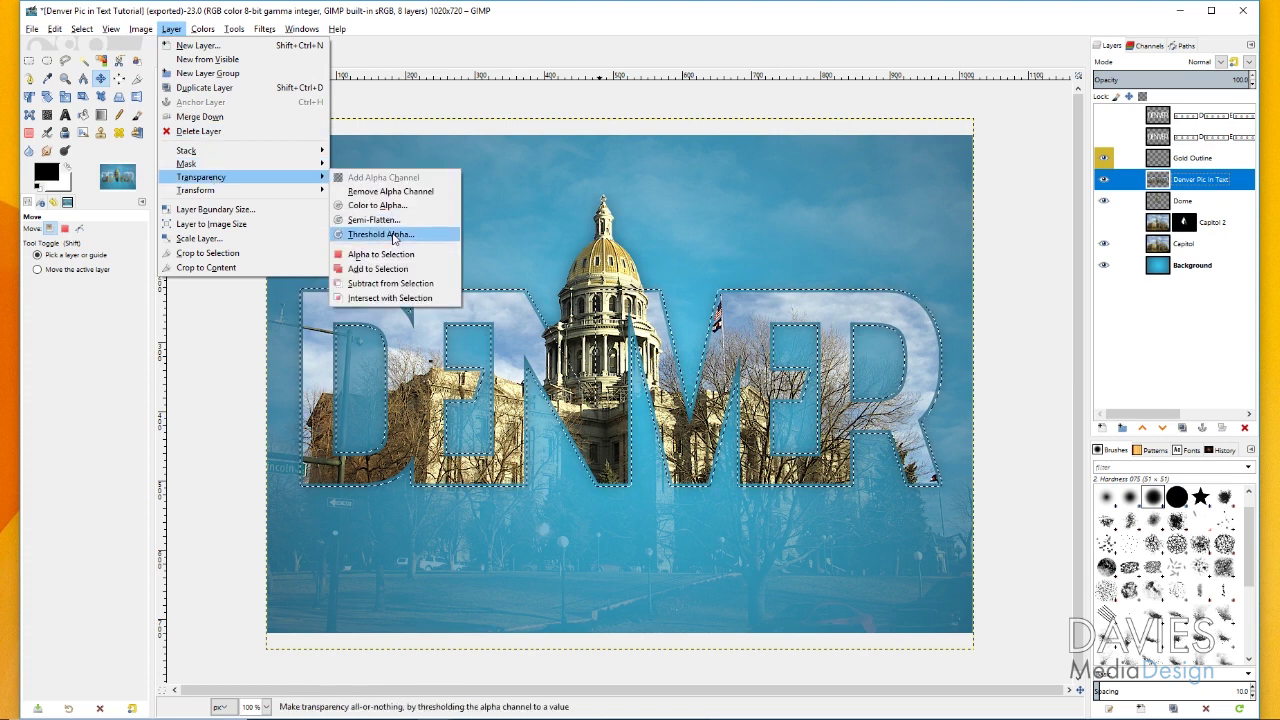
left_click(390, 286)
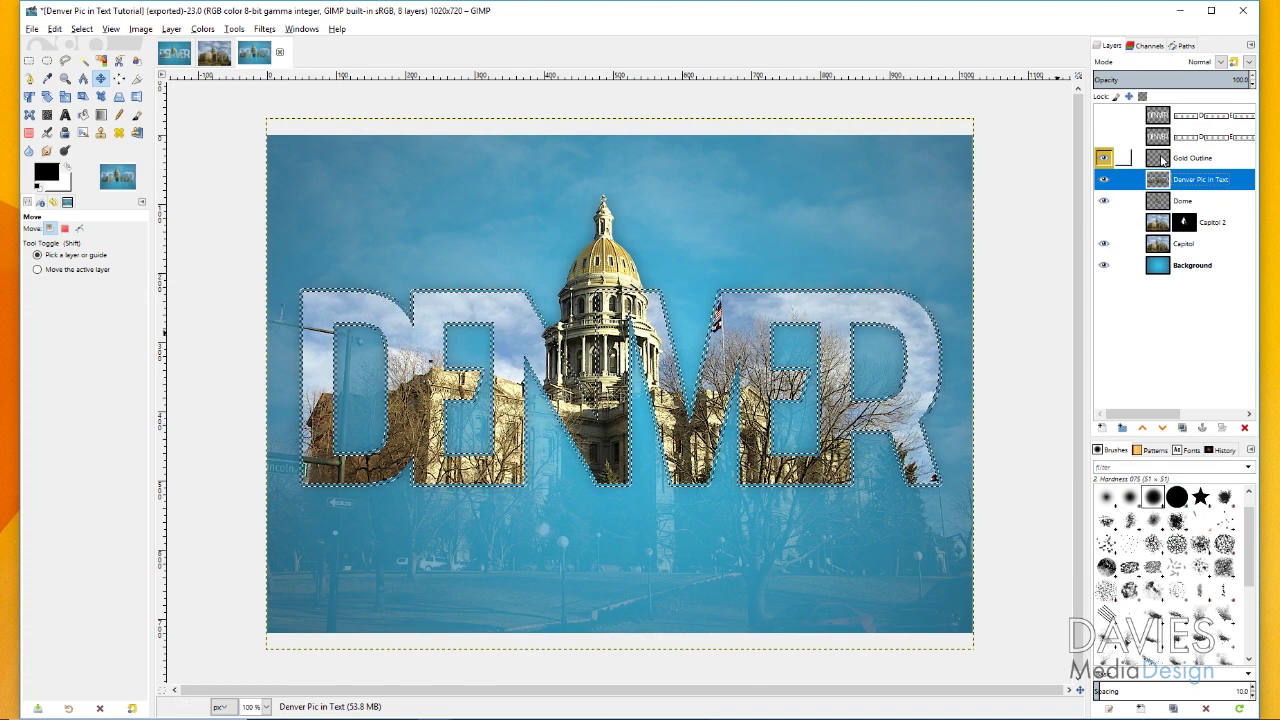
Fill the outline selection on the Gold Outline layer with the Golden radial gradient from the D's upper-left to the R's lower-right, then deselect.
left_click(1159, 161)
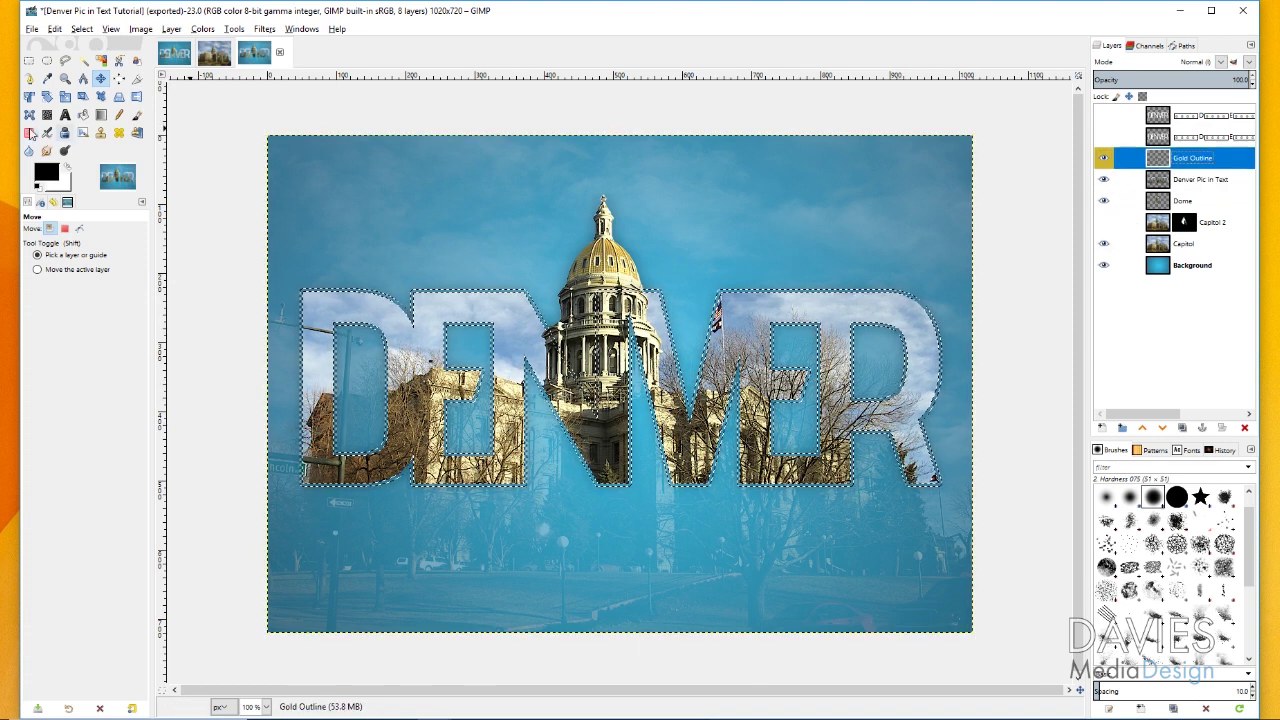
left_click(100, 114)
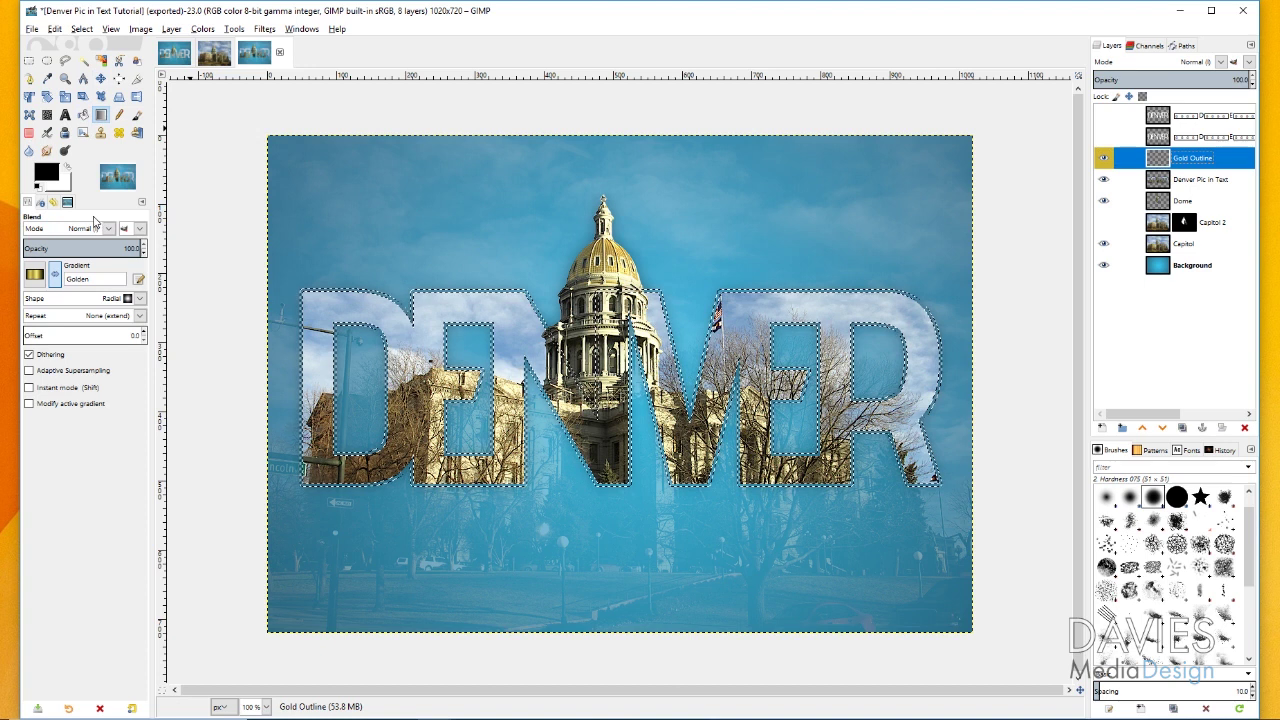
left_click(34, 276)
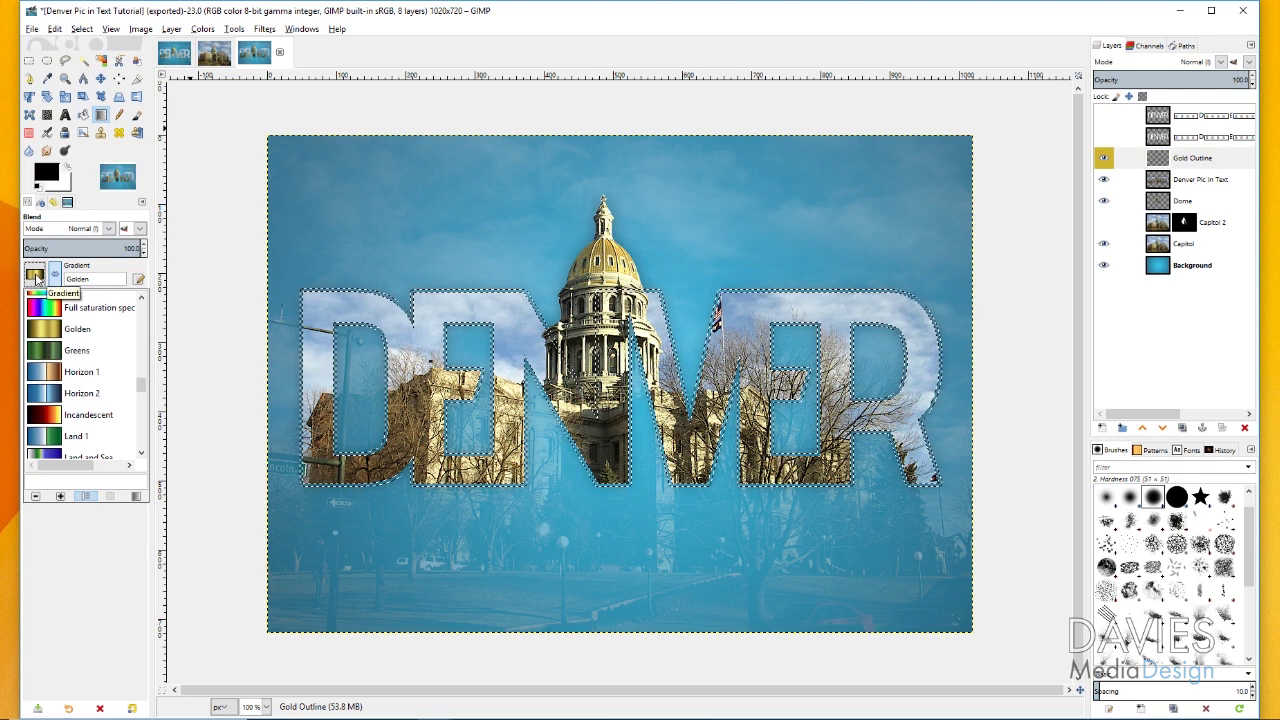
left_click(35, 277)
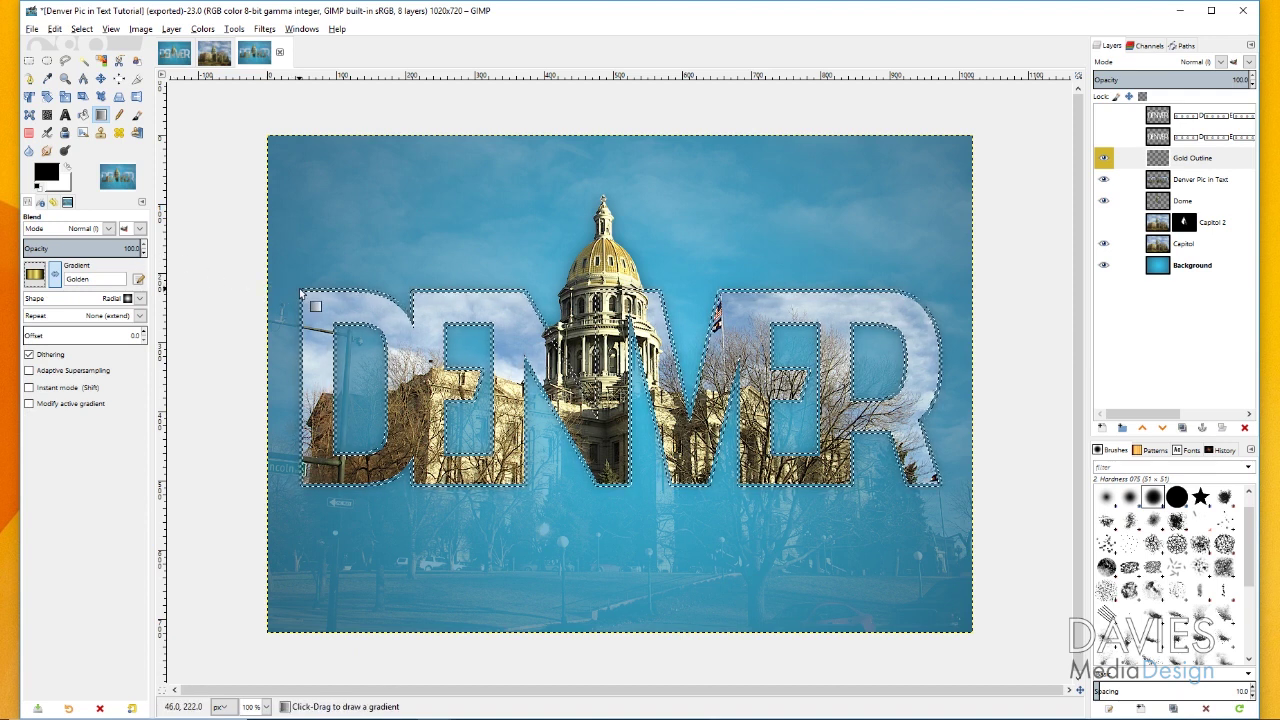
left_click_drag(300, 291, 942, 485)
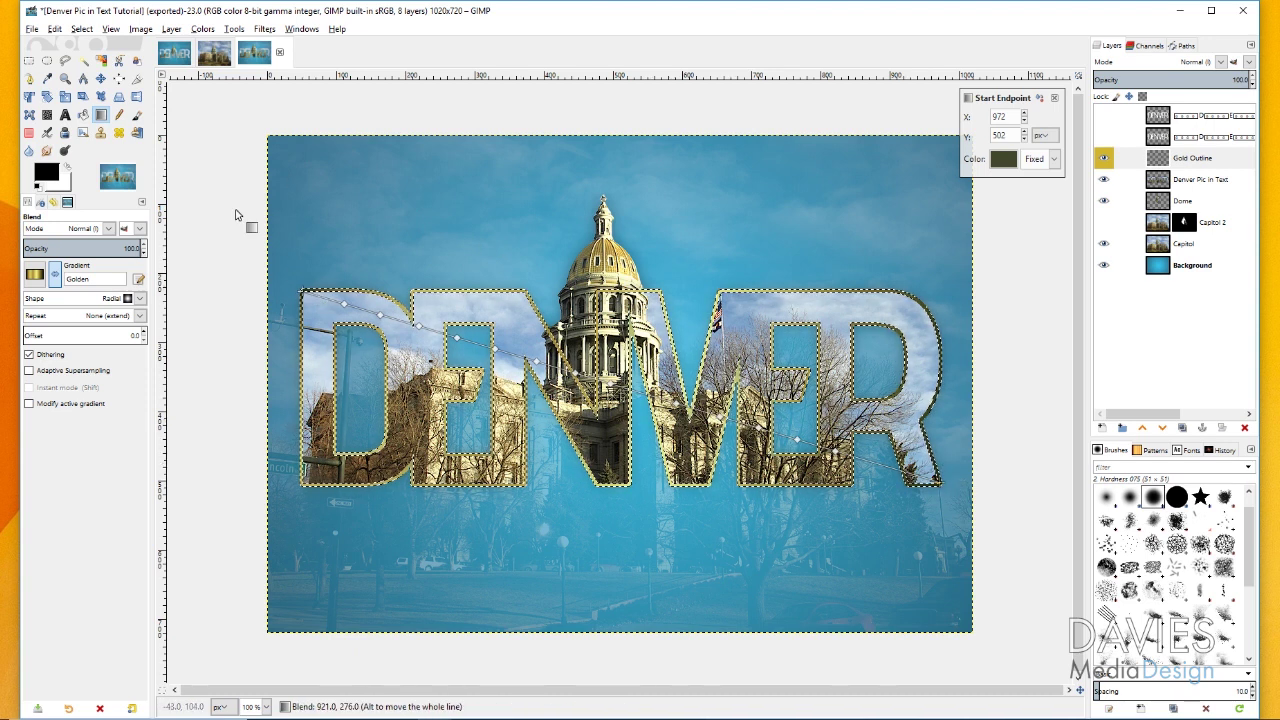
left_click(101, 78)
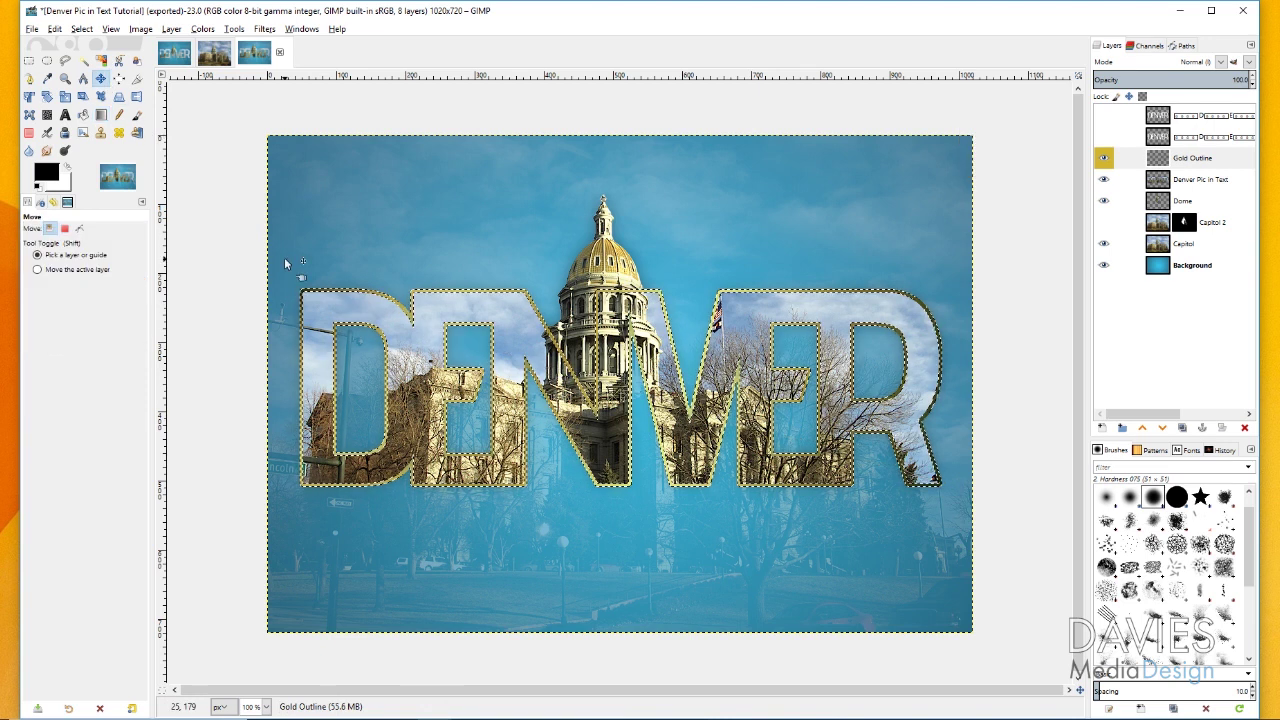
left_click(80, 29)
left_click(97, 60)
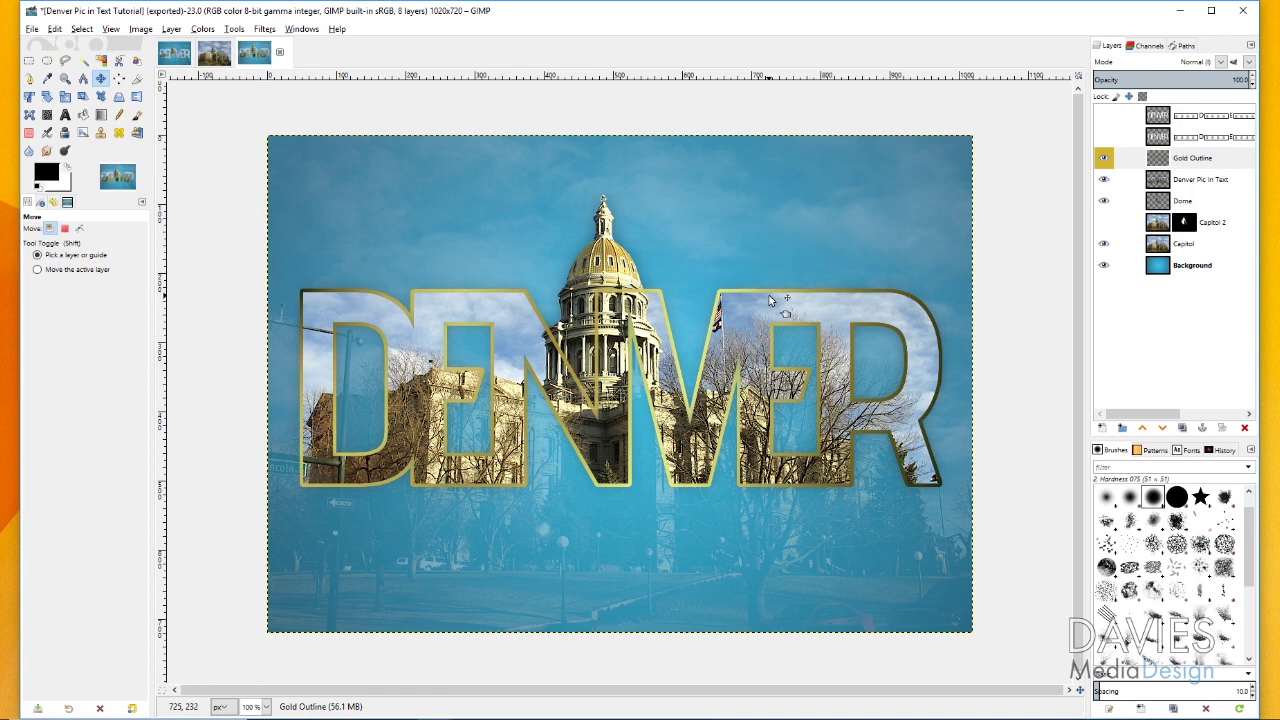
Turn the Dome layer's alpha into a selection and grow it slightly beyond the dome's edges.
left_click(1162, 205)
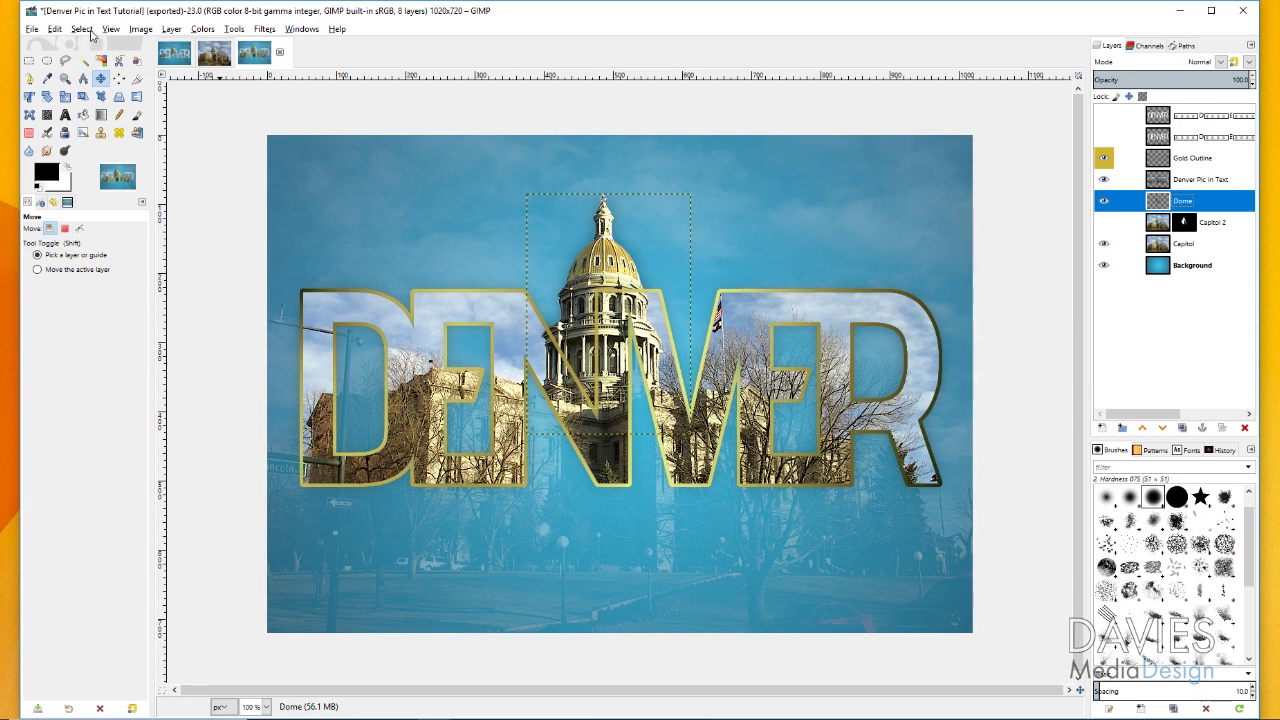
left_click(171, 28)
mouse_move(300, 177)
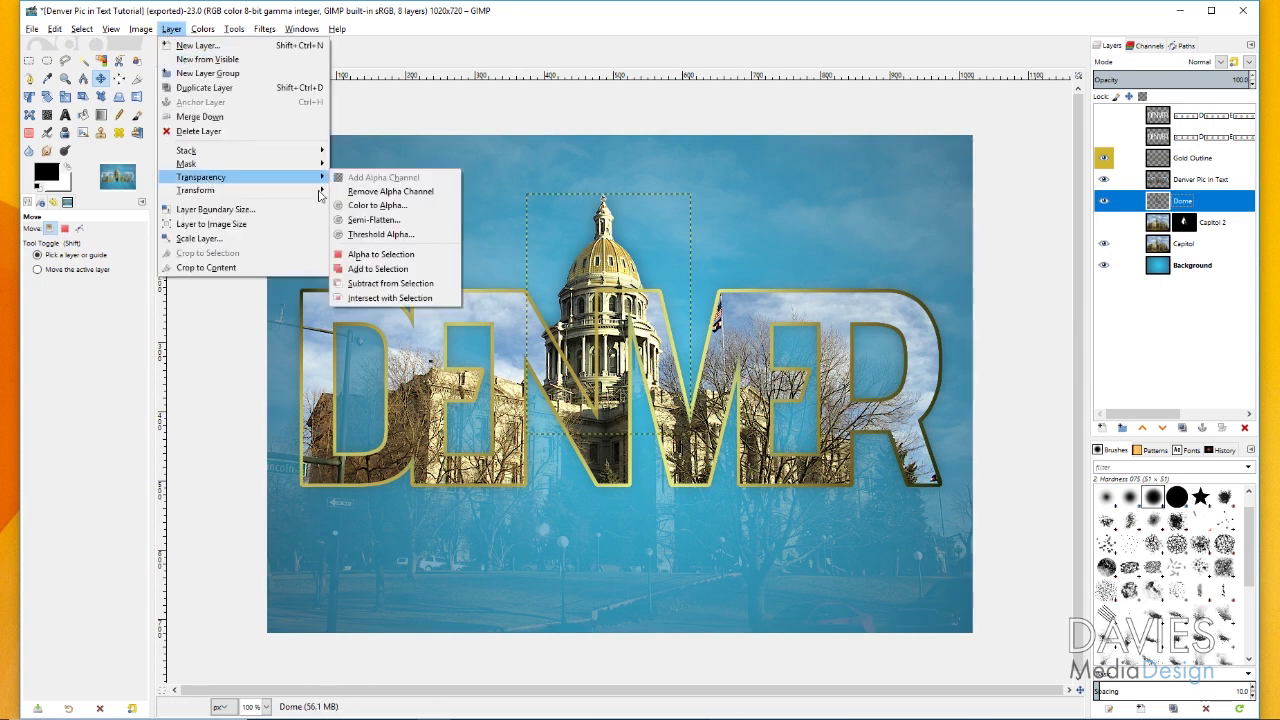
left_click(384, 258)
left_click(81, 28)
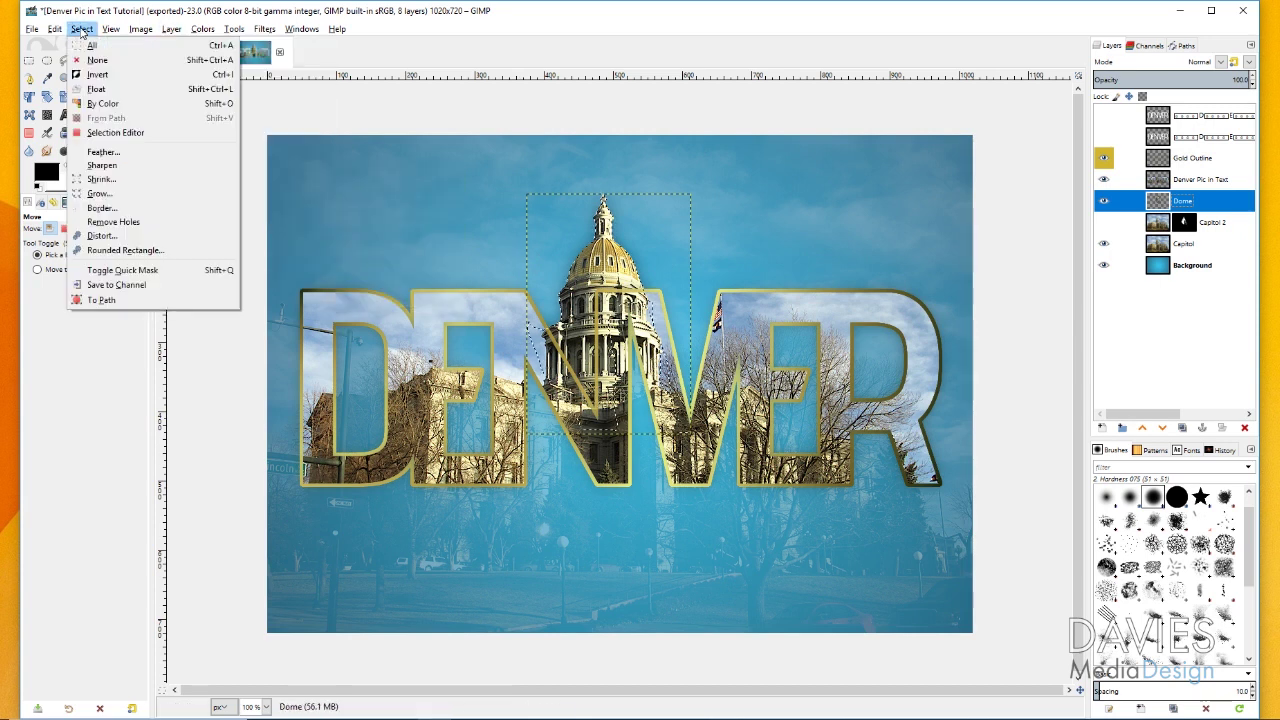
left_click(99, 193)
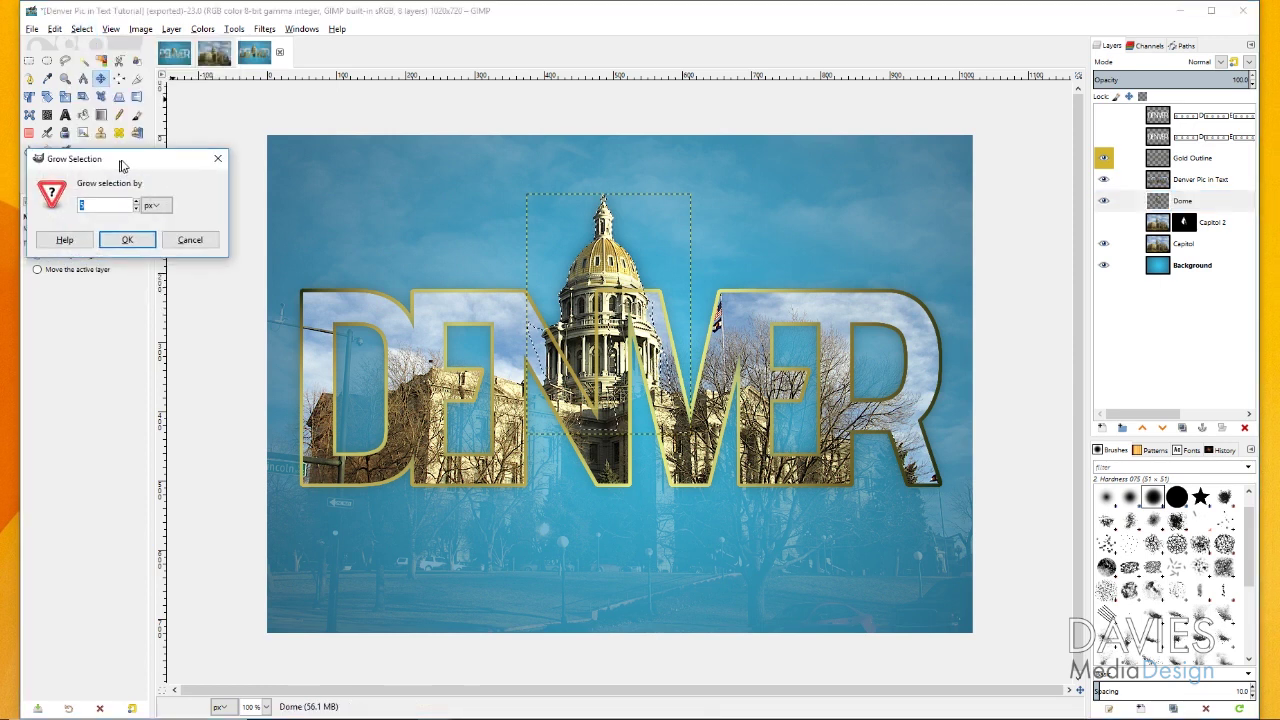
left_click(174, 229)
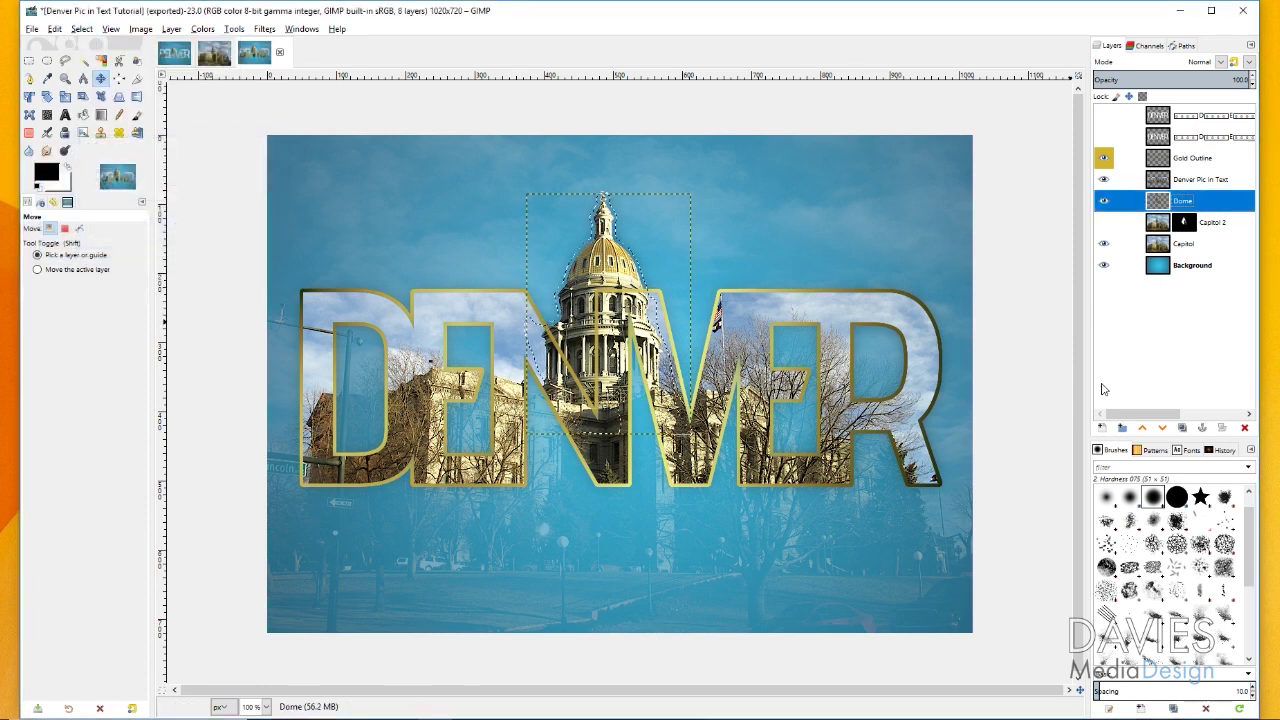
Create a transparent 1020 x 720 px layer named Dome Gold Outline with a yellow color tag, and subtract the Dome layer's alpha from the selection.
type("Dome Gold Outline")
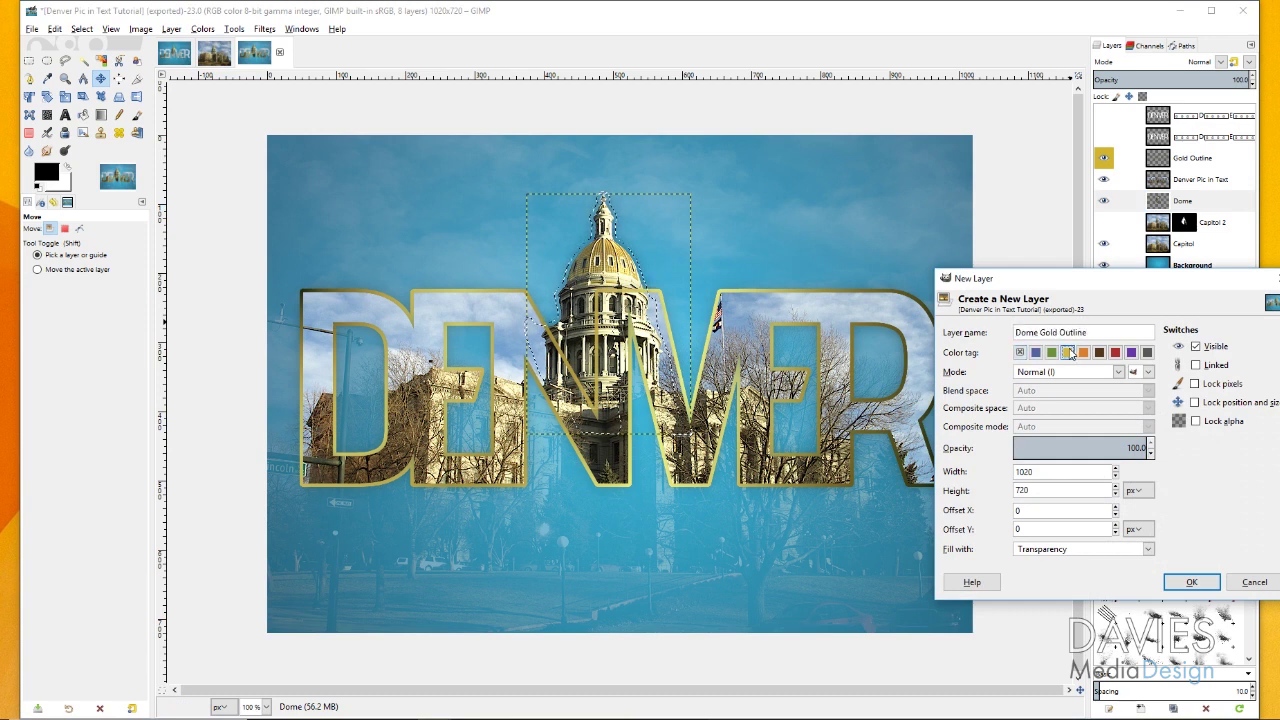
left_click(1189, 581)
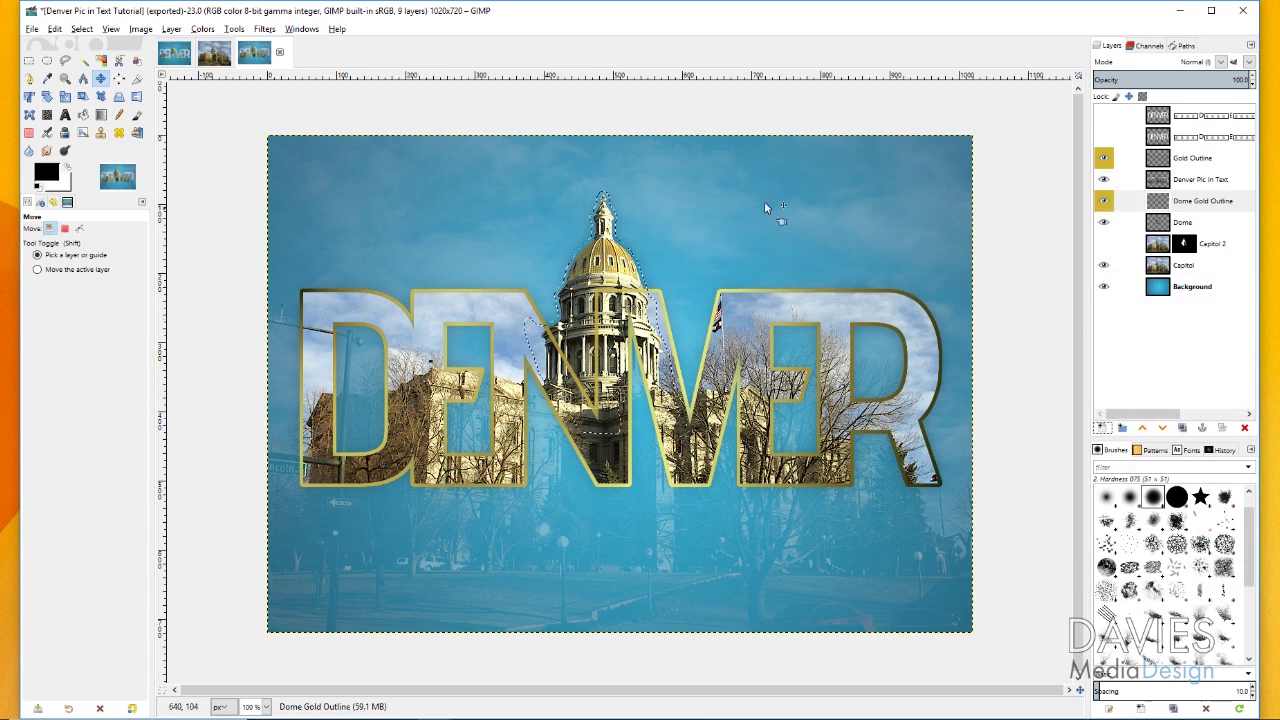
left_click(1160, 229)
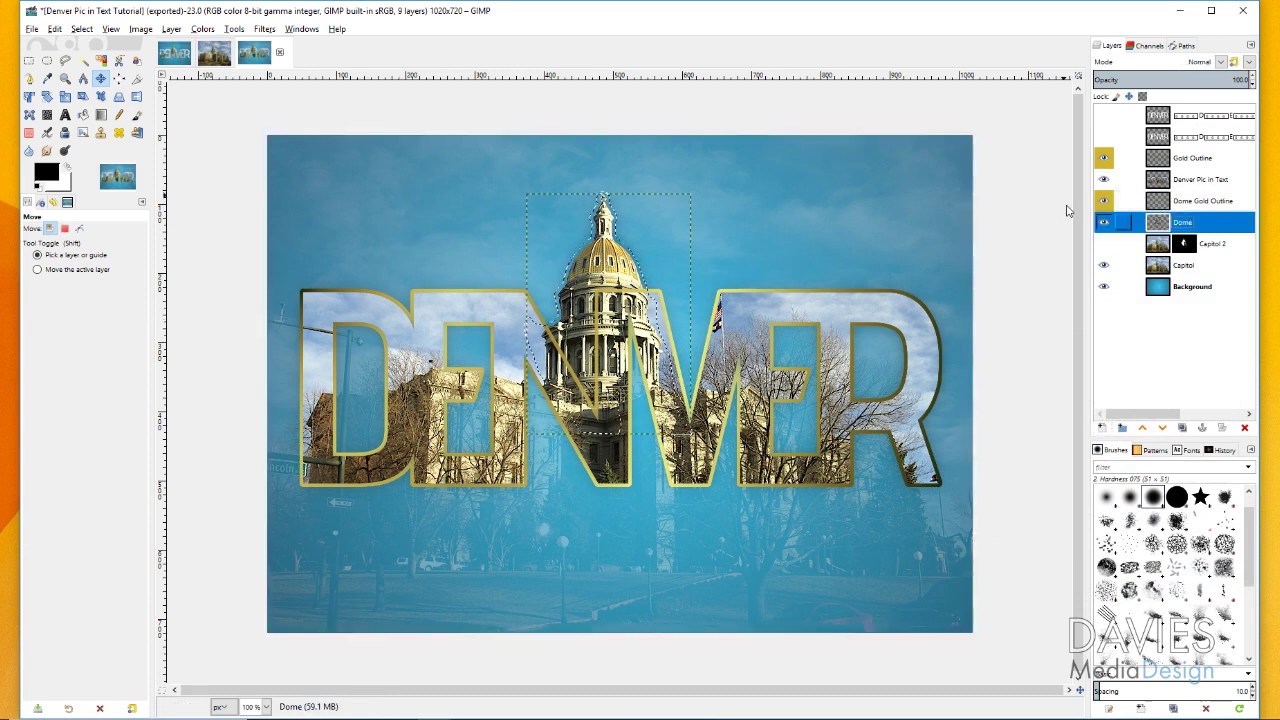
left_click(174, 30)
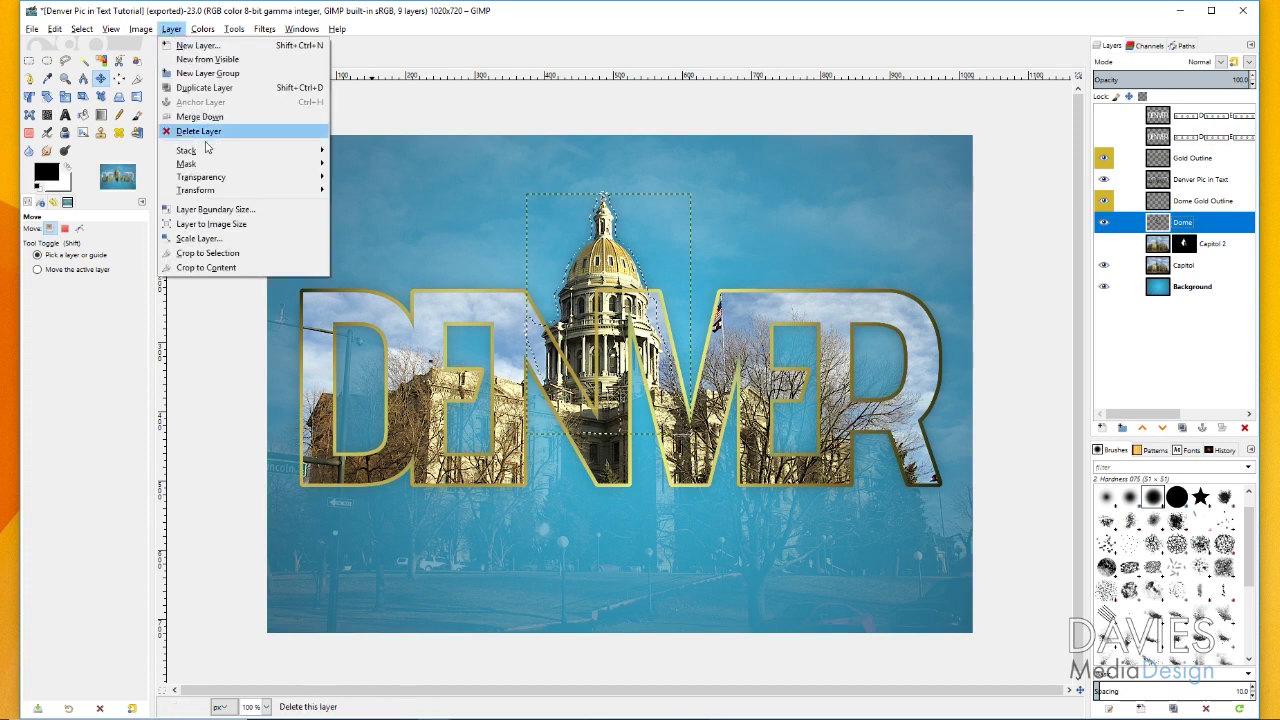
mouse_move(230, 180)
left_click(383, 287)
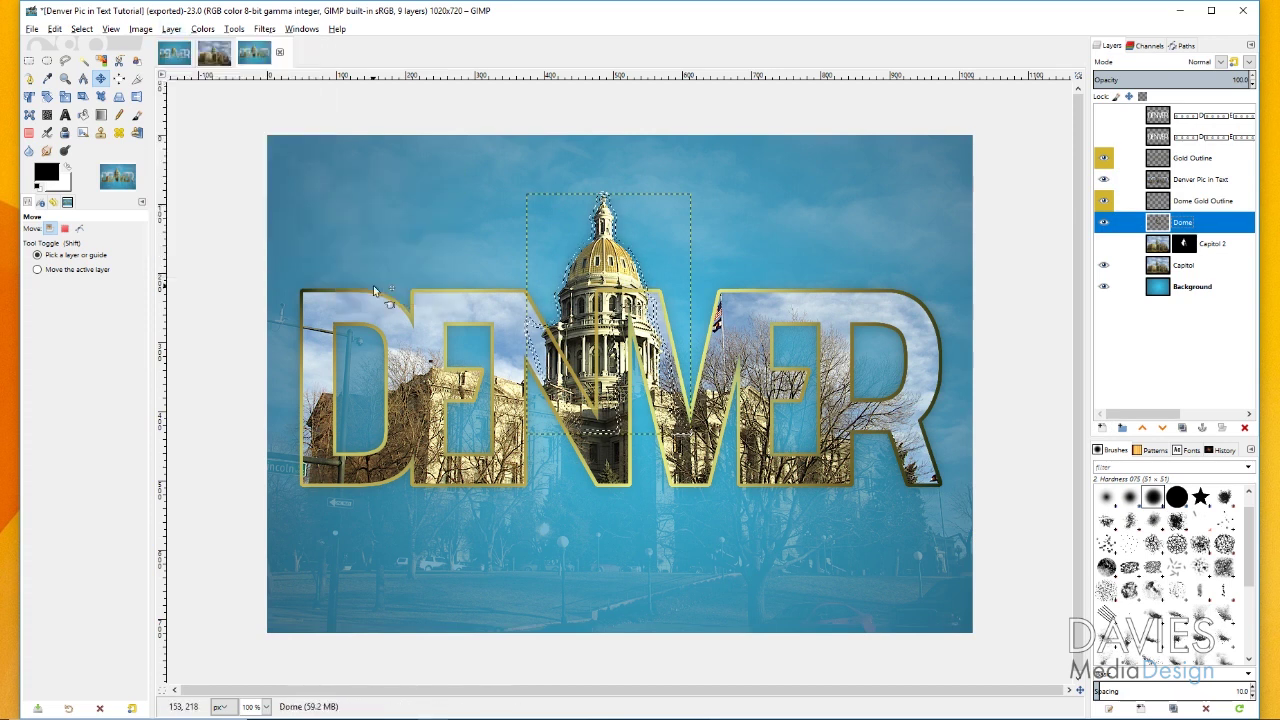
Fill the dome outline selection on the Dome Gold Outline layer with the Golden radial gradient drawn diagonally across the lettering, then deselect.
double_click(1200, 201)
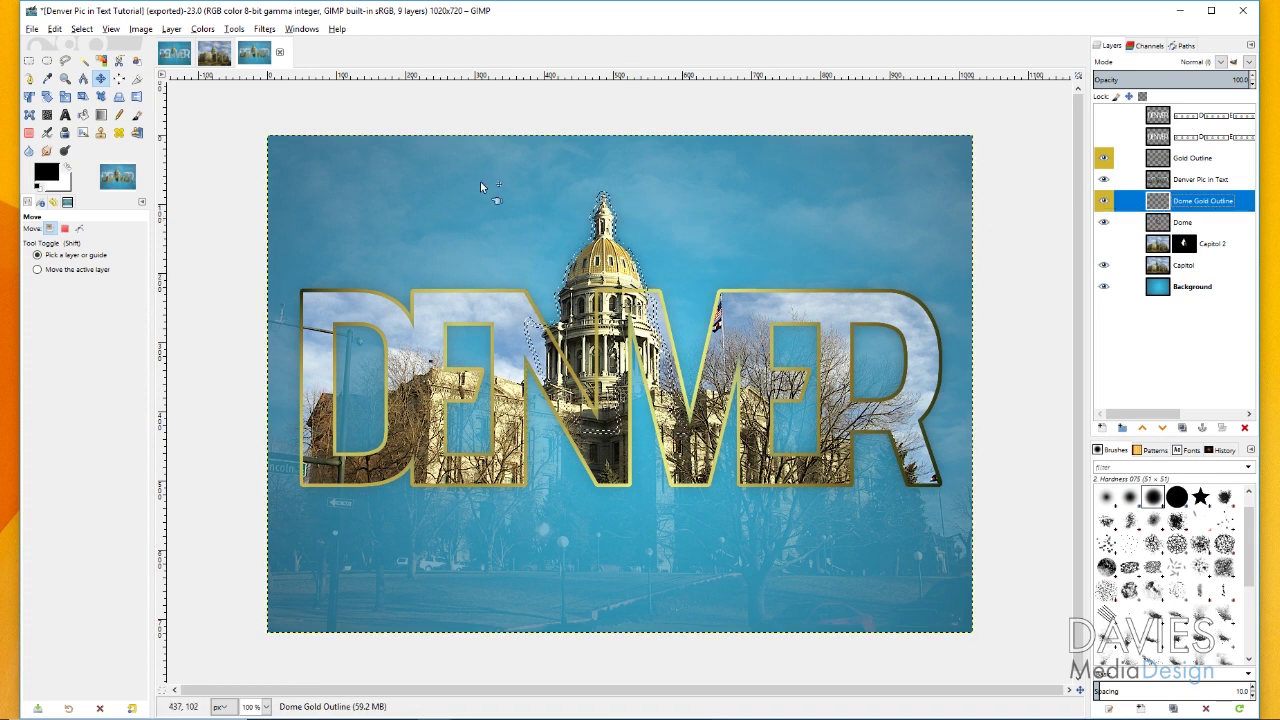
left_click(101, 114)
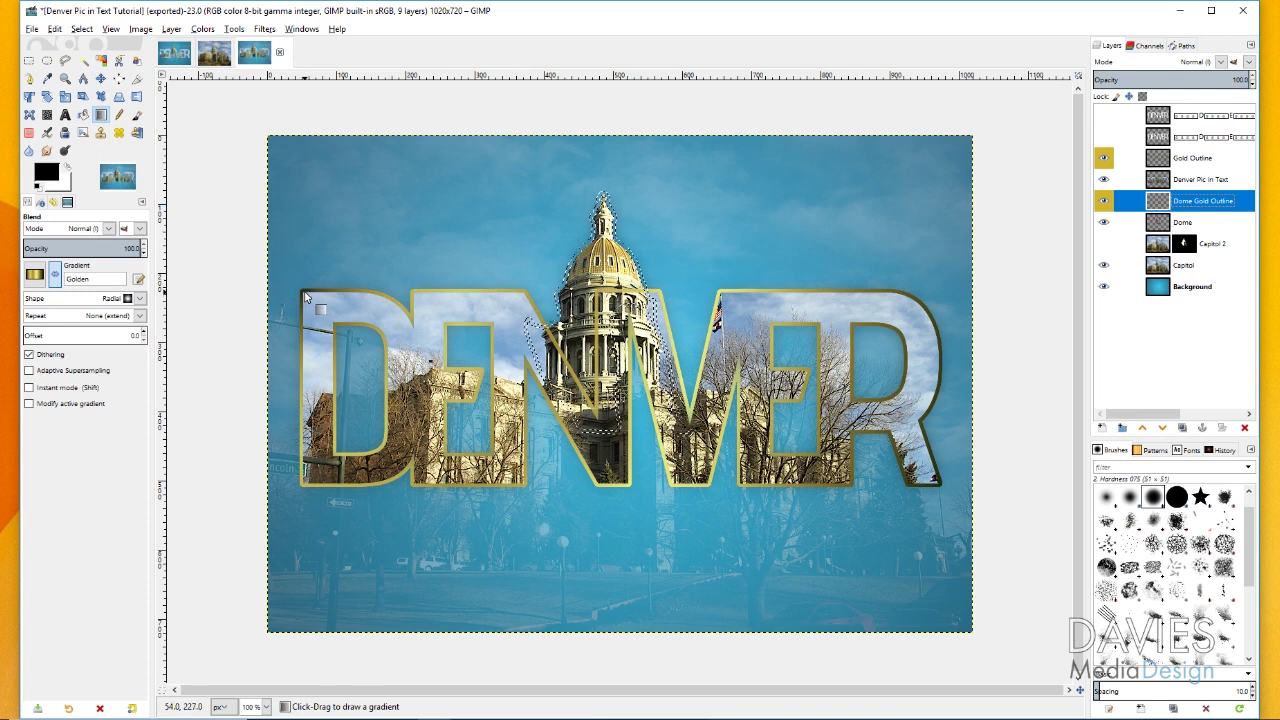
left_click_drag(304, 293, 940, 487)
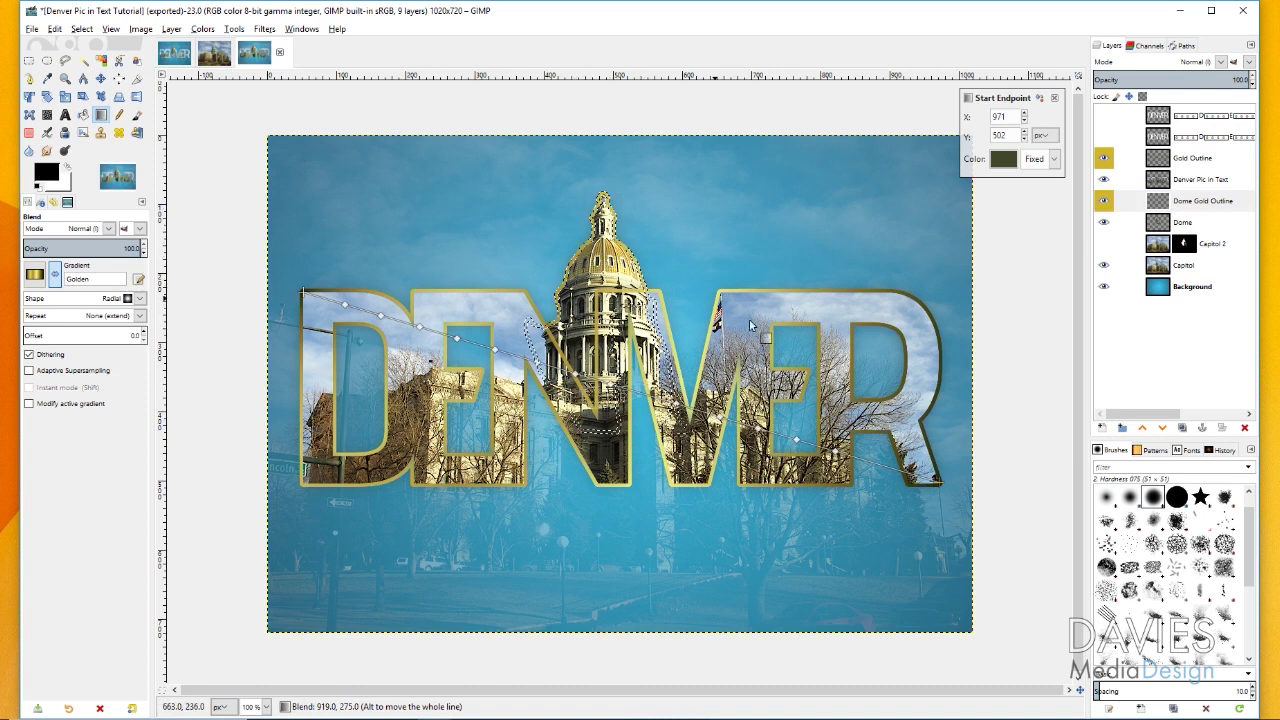
left_click(101, 80)
left_click(81, 29)
left_click(97, 60)
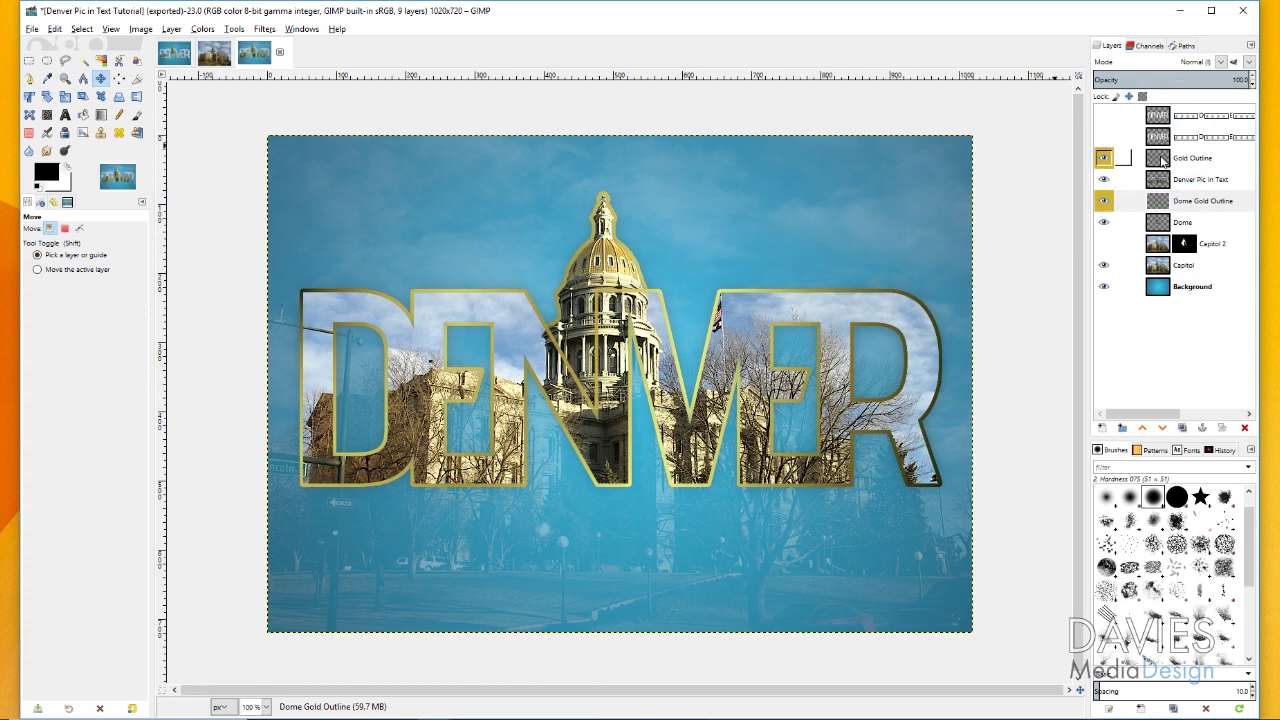
Erase the parts of the Gold Outline layer that cross over the front of the dome.
left_click(1163, 160)
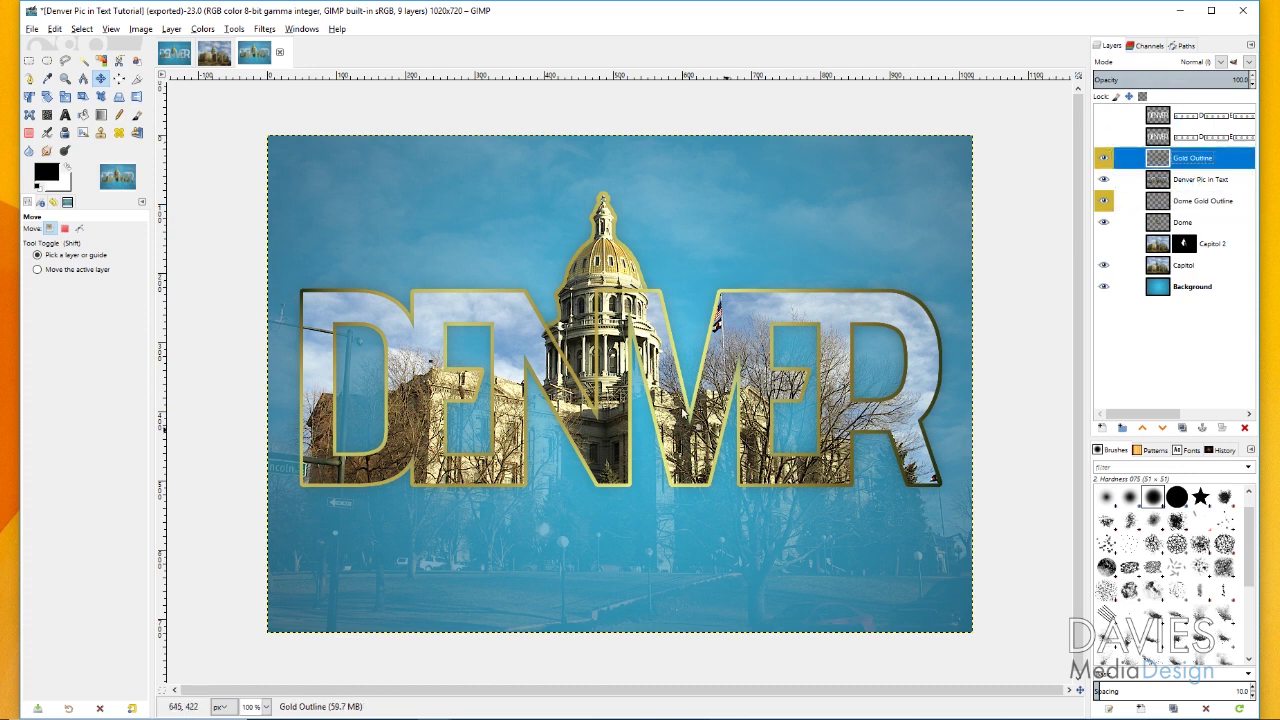
left_click(29, 132)
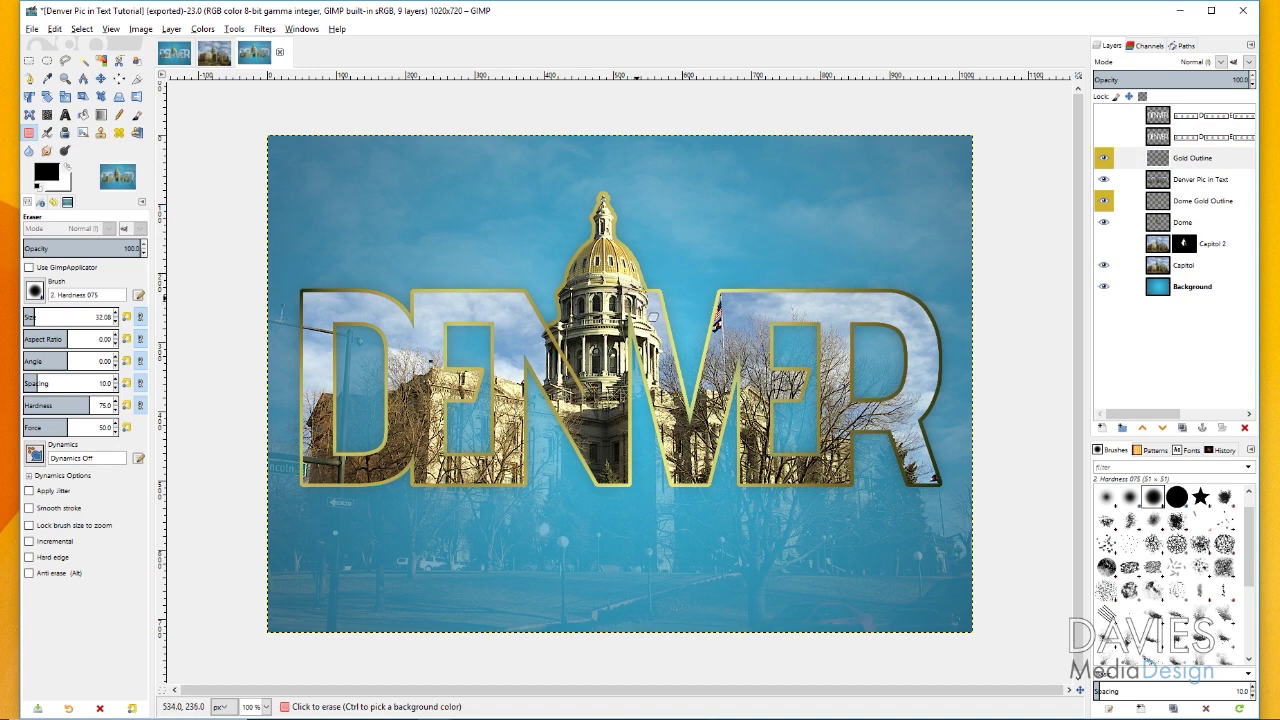
left_click(636, 300)
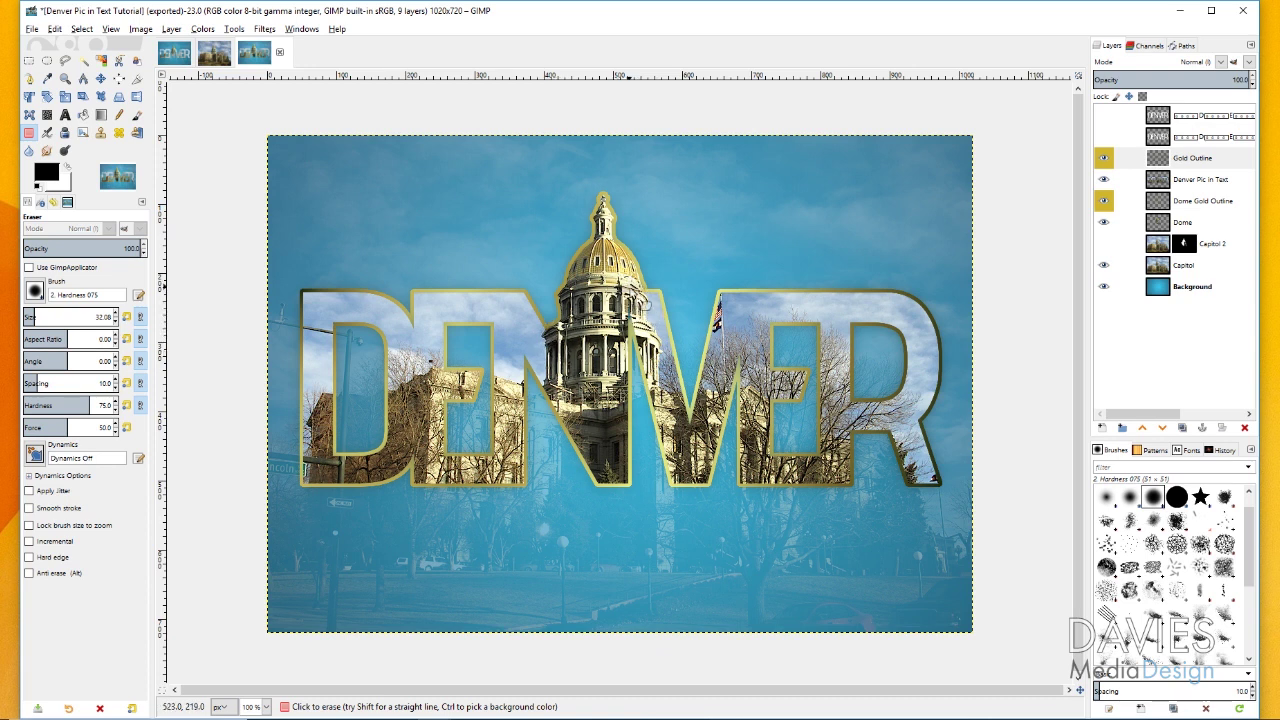
left_click(1170, 288)
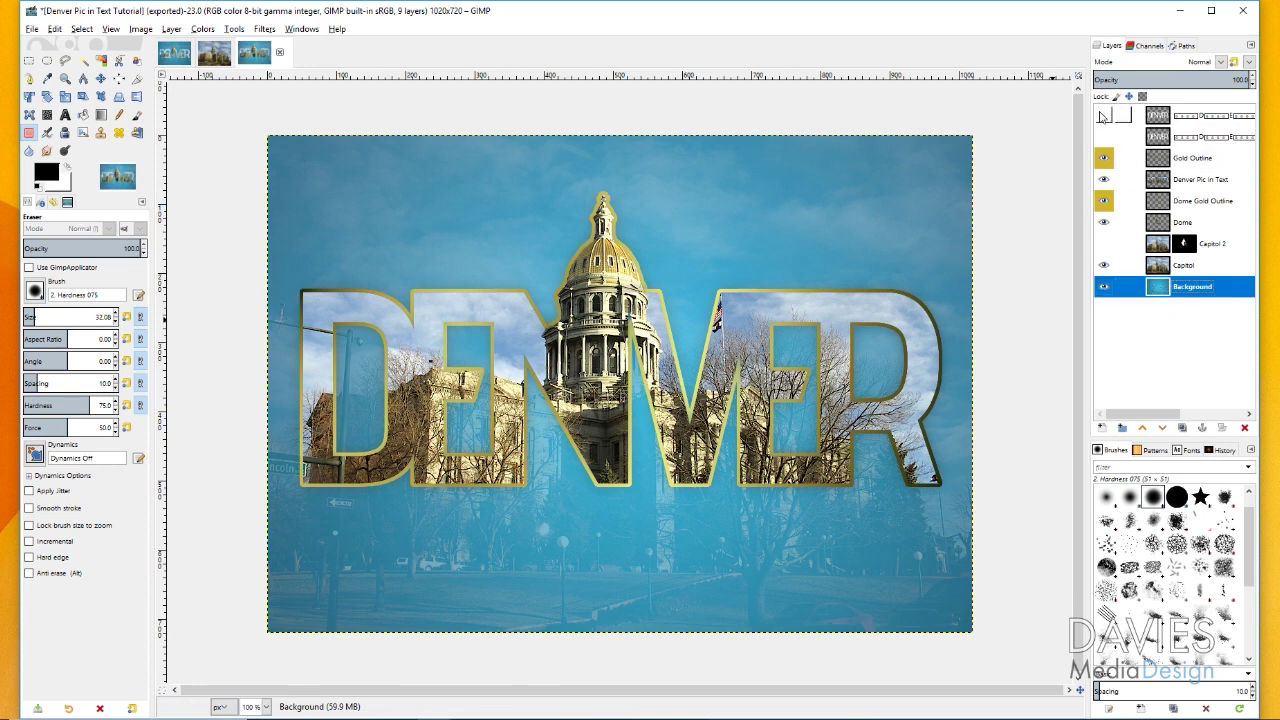
Show the topmost white DENVER layer and delete its upper-left half inside a triangular free selection cut diagonally across the word, then deselect.
left_click(1103, 116)
left_click(1154, 120)
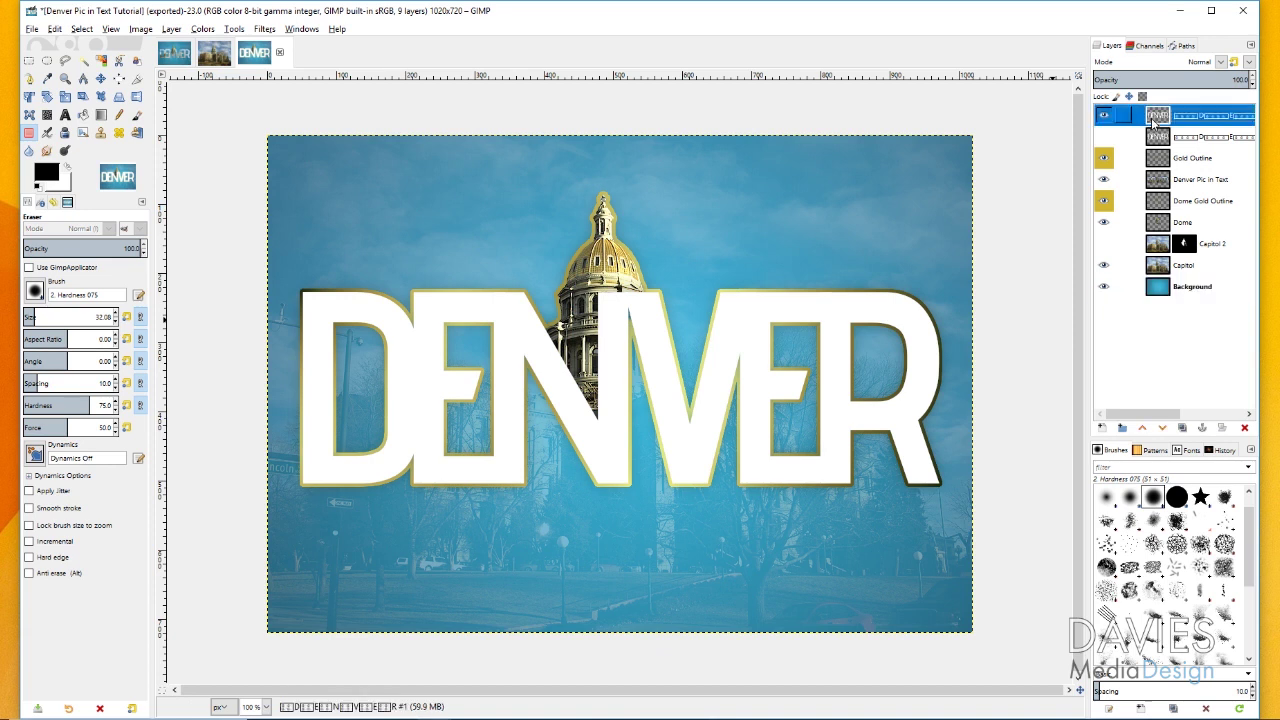
key("f")
left_click(284, 484)
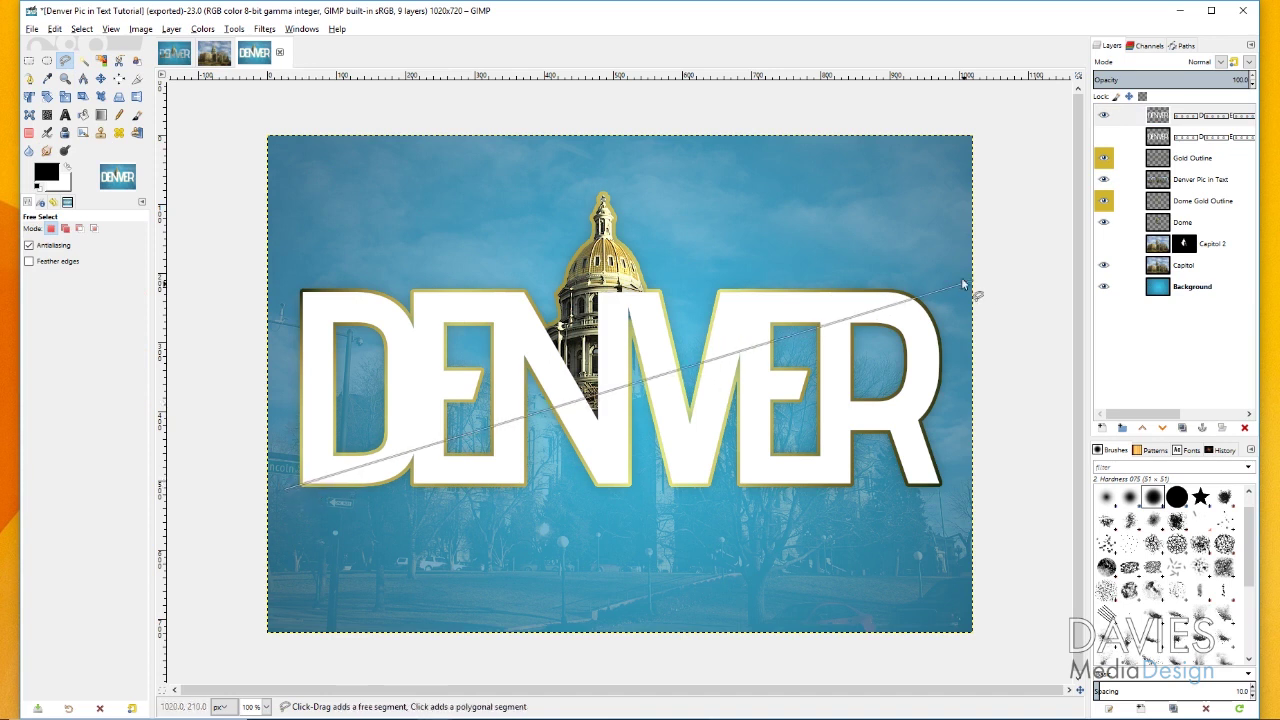
left_click(958, 278)
left_click(286, 272)
left_click(283, 489)
key("Return")
left_click(101, 78)
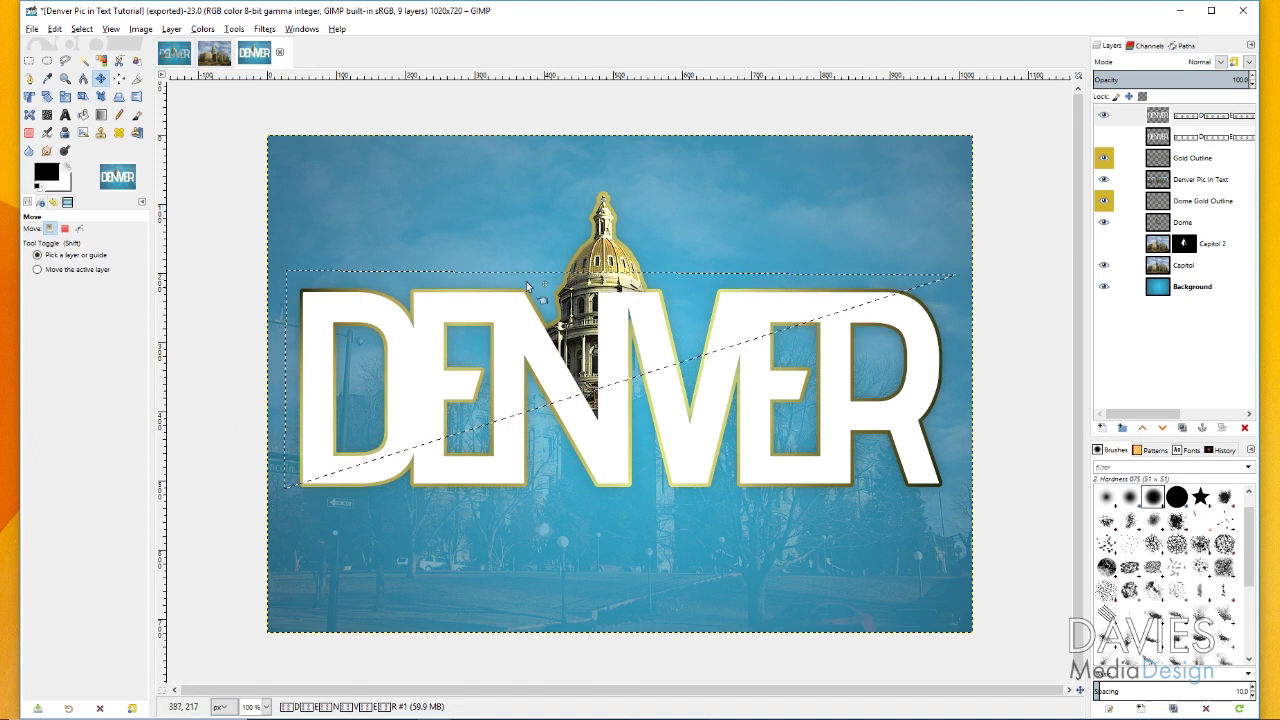
key("Delete")
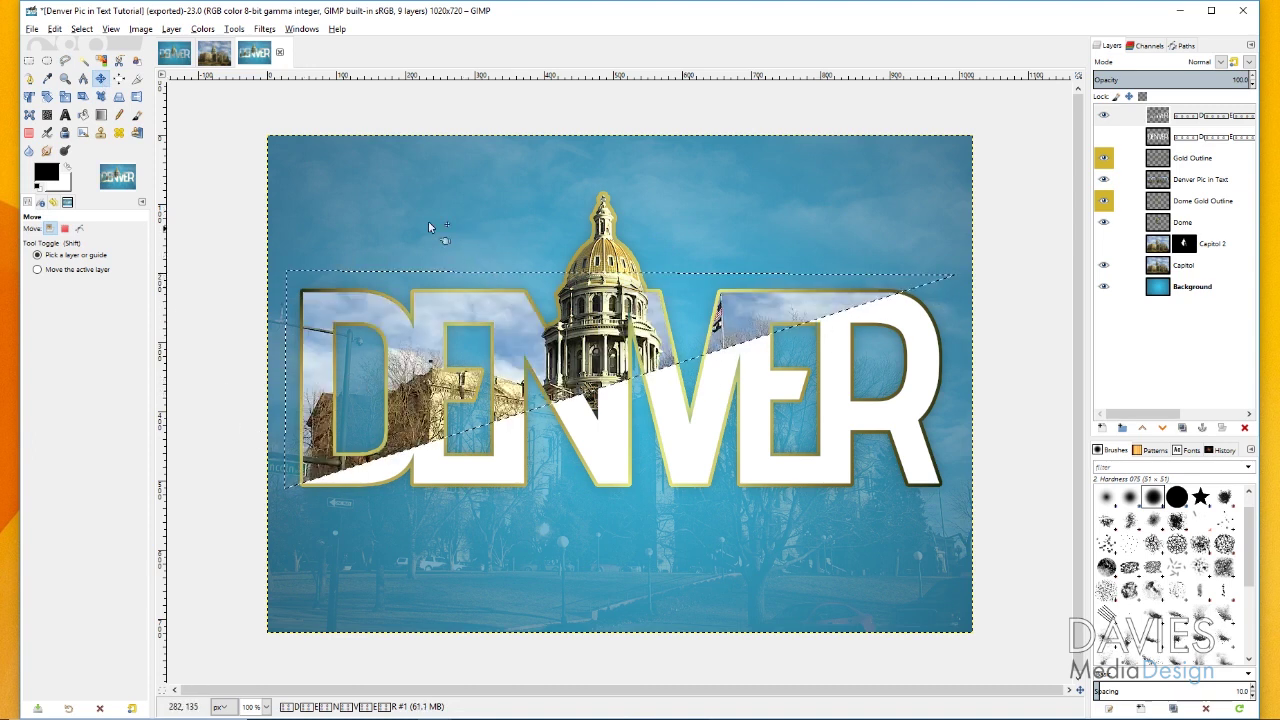
left_click(82, 28)
left_click(100, 55)
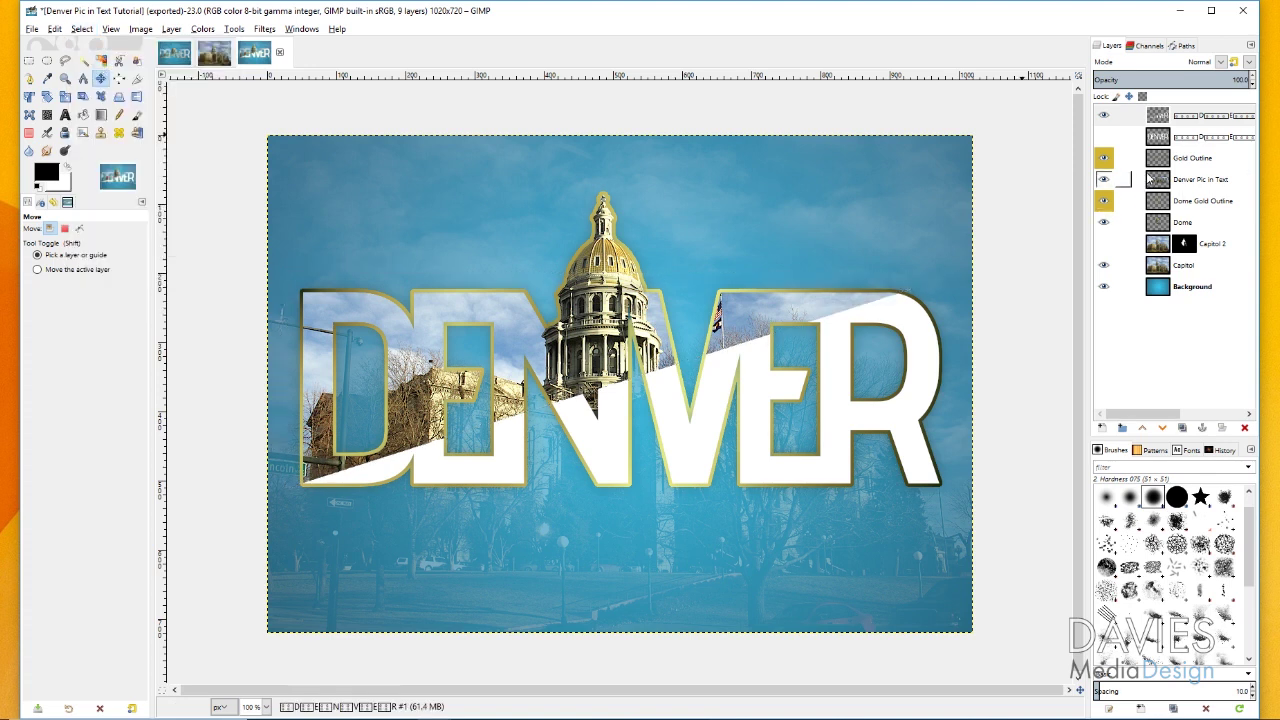
Lower the opacity of the diagonally cut white DENVER layer to a faint translucent overlay, and make the Background layer active.
left_click(1190, 115)
left_click_drag(1235, 79, 1113, 86)
key("End")
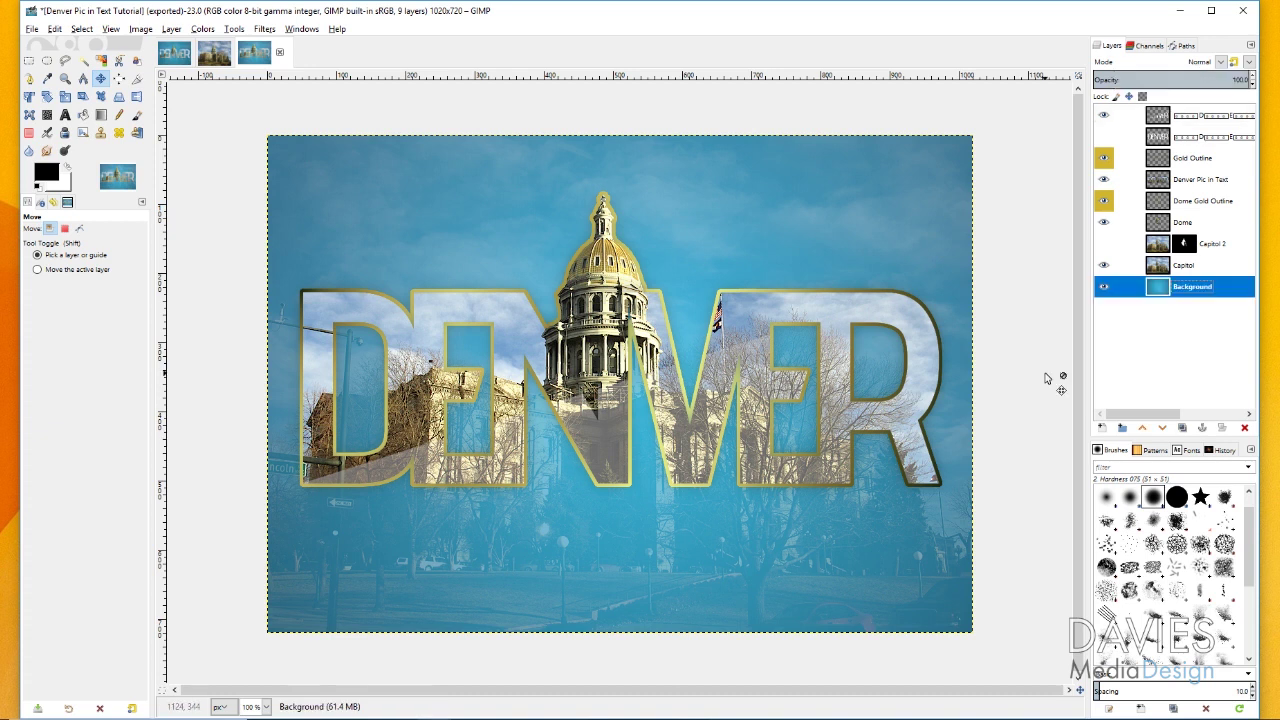